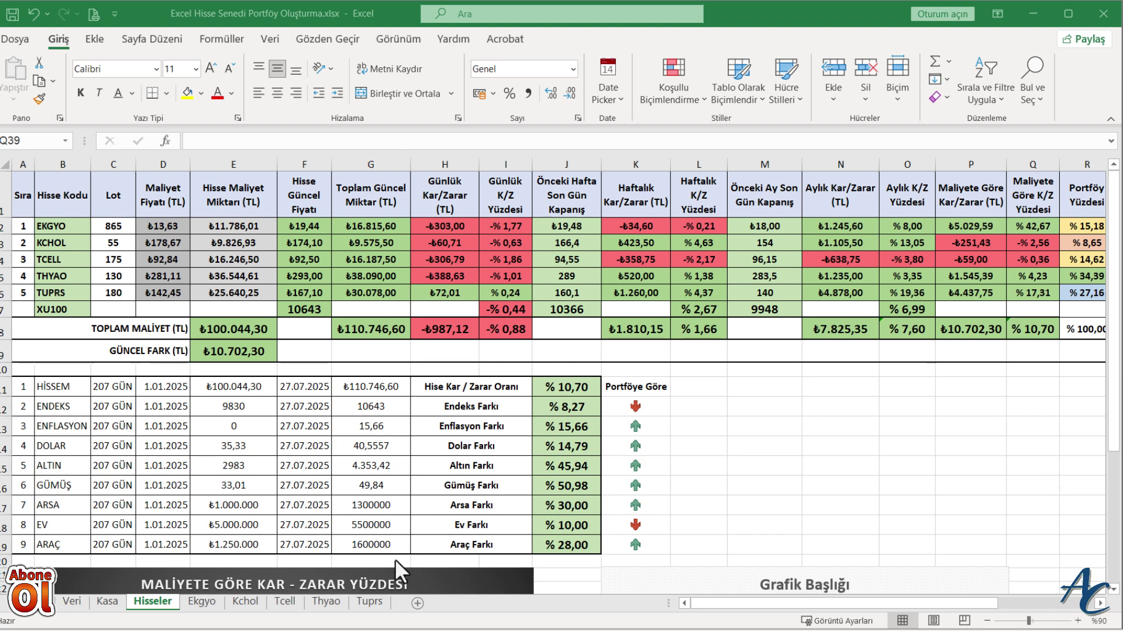
Look through the Veri, Hisseler, Ekgyo, Kchol, Tcell and Thyao sheets.
{"action": "left_click", "coordinate": [71, 602]}
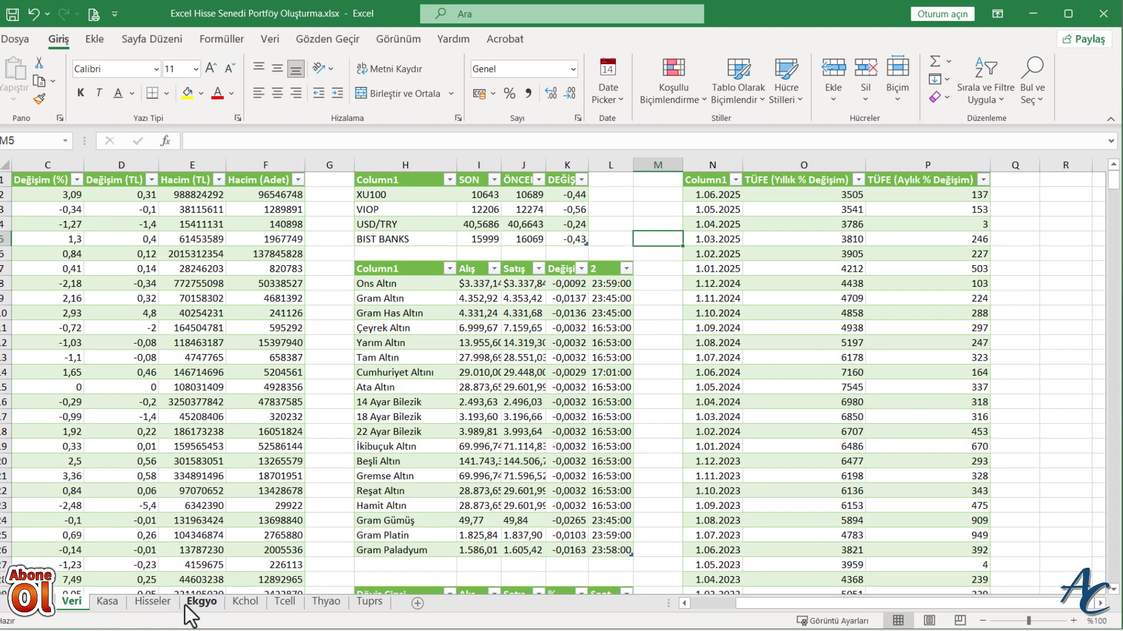
{"action": "left_click", "coordinate": [153, 602]}
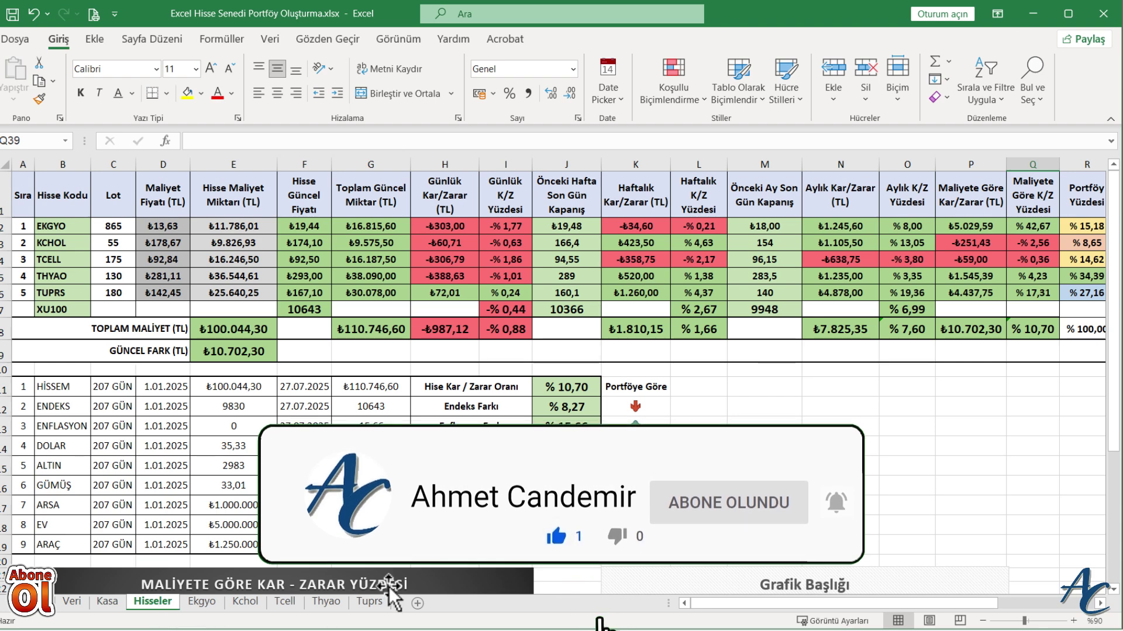
{"action": "left_click", "coordinate": [202, 602]}
{"action": "left_click", "coordinate": [246, 602]}
{"action": "left_click", "coordinate": [285, 603]}
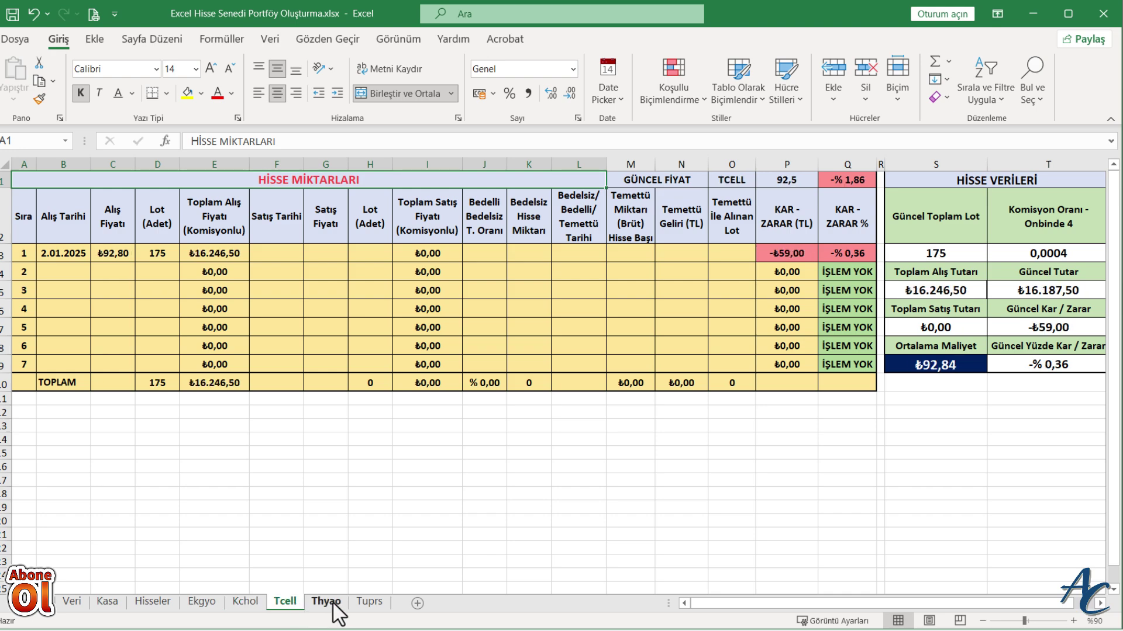
{"action": "left_click", "coordinate": [325, 602]}
{"action": "left_click", "coordinate": [202, 602]}
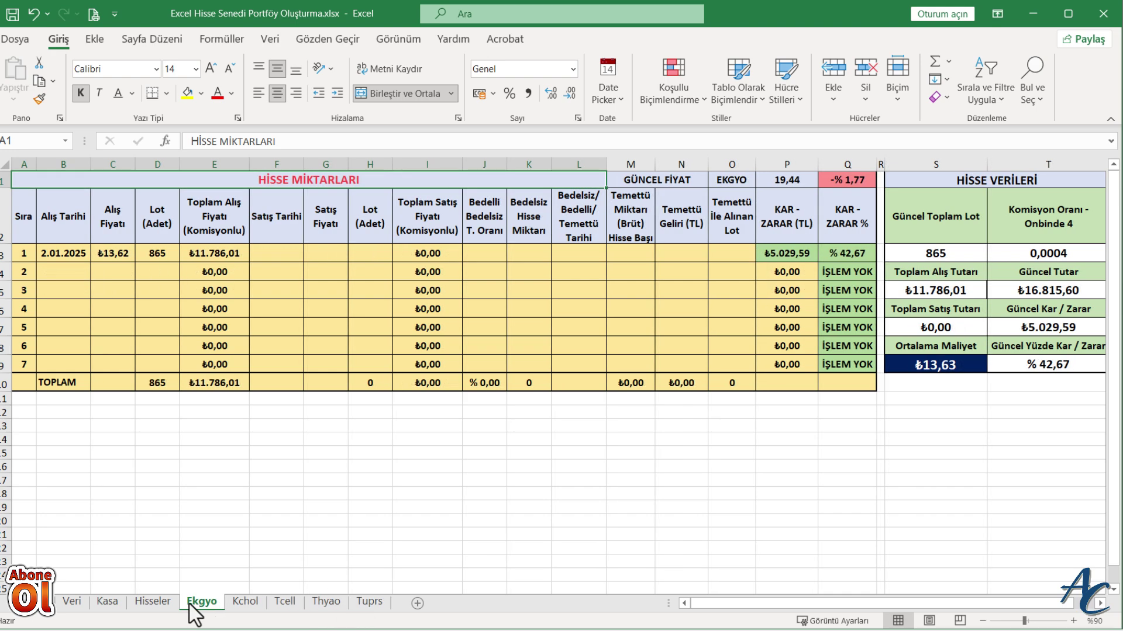
{"action": "left_click", "coordinate": [153, 603]}
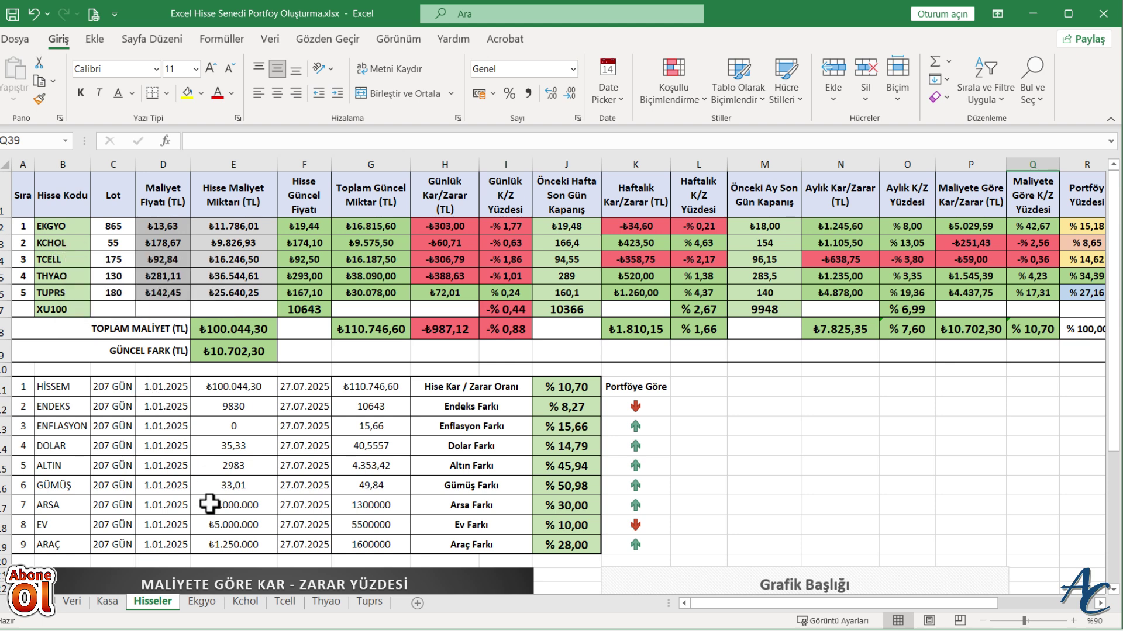
On the Kchol sheet, change J2 to 'Bedelli Bedelsiz Temettü Oranı' and autofit row 2's height.
{"action": "left_click", "coordinate": [246, 601]}
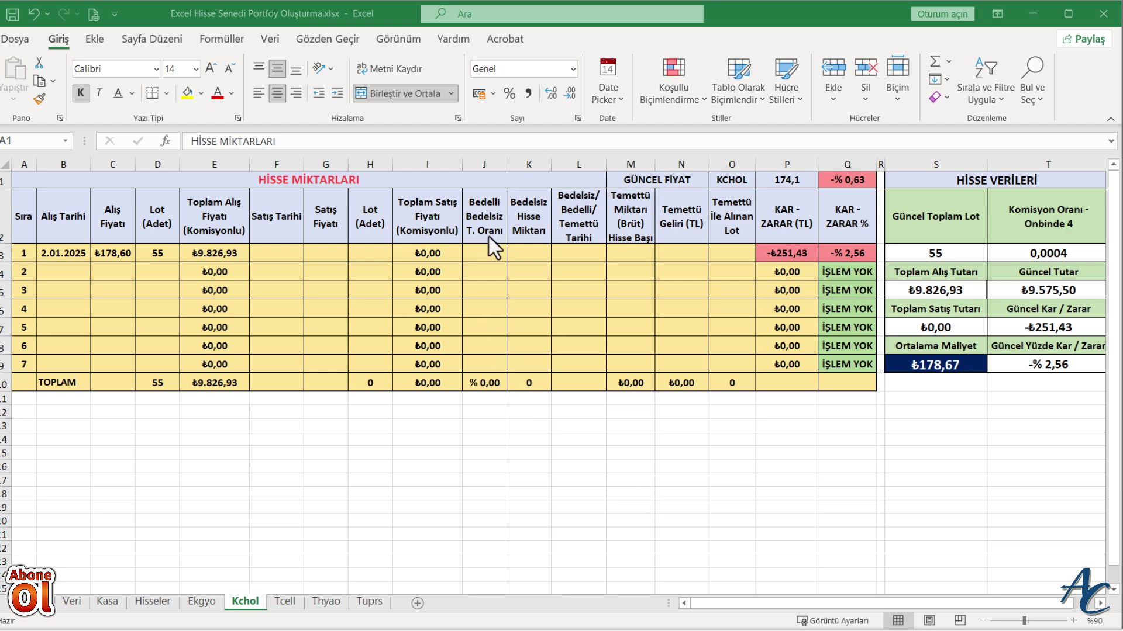
{"action": "double_click", "coordinate": [478, 231]}
{"action": "key", "text": "BackSpace"}
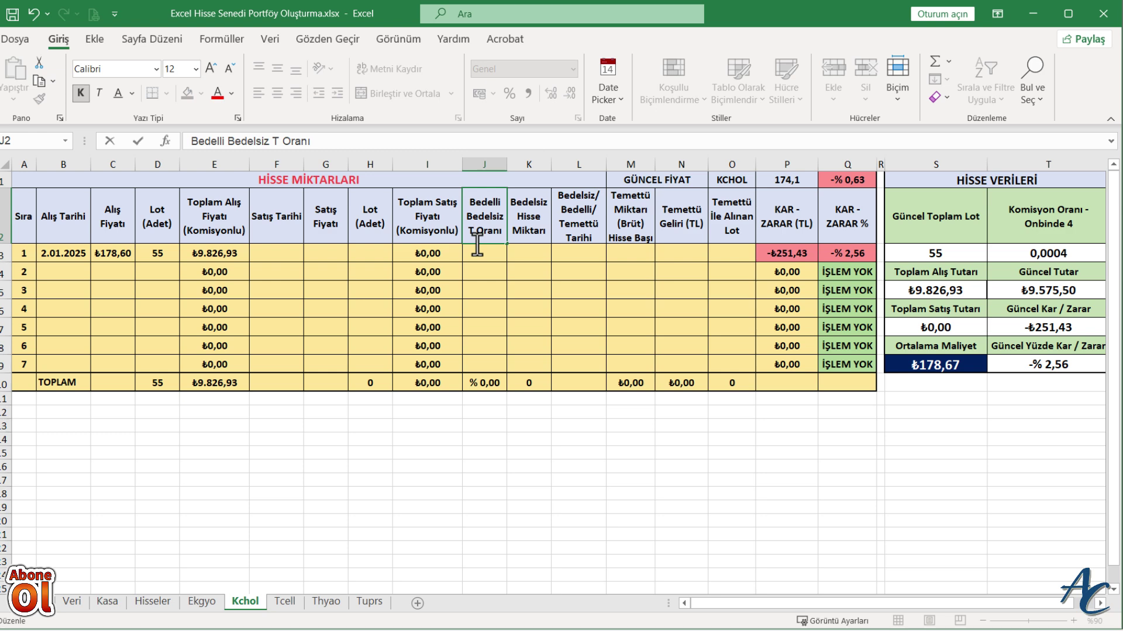
{"action": "type", "text": "emettü"}
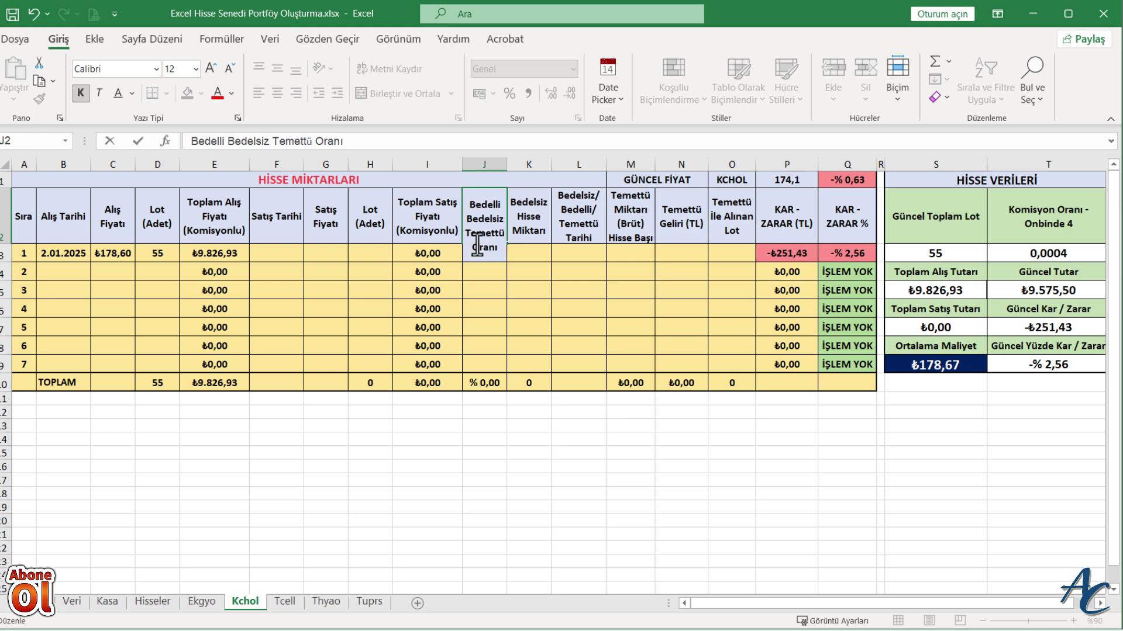
{"action": "key", "text": "Return"}
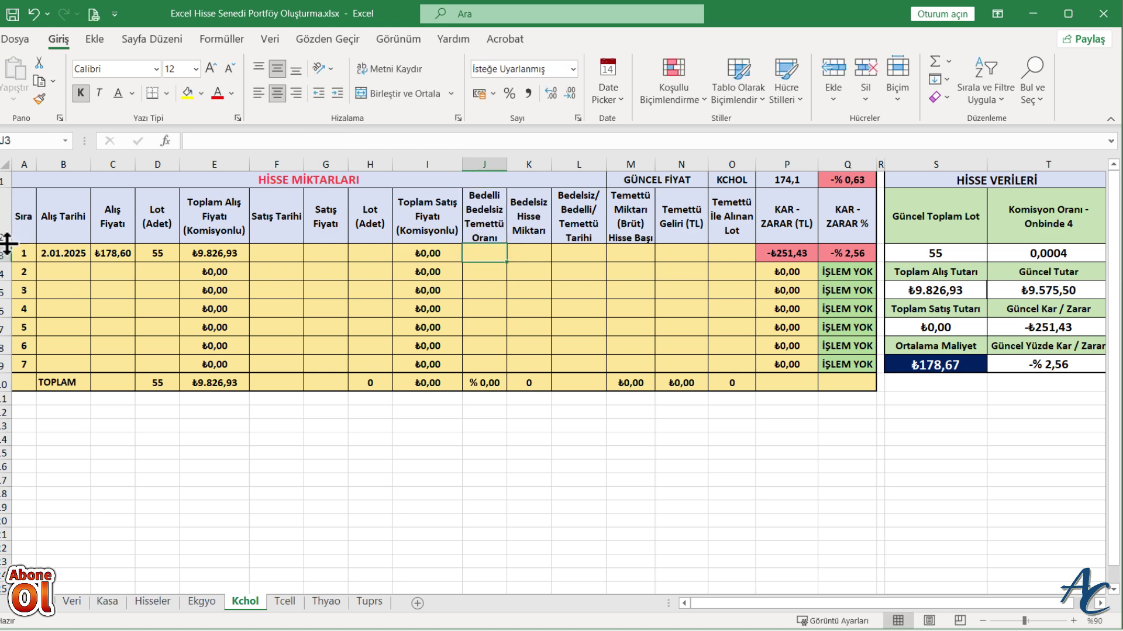
{"action": "double_click", "coordinate": [7, 244]}
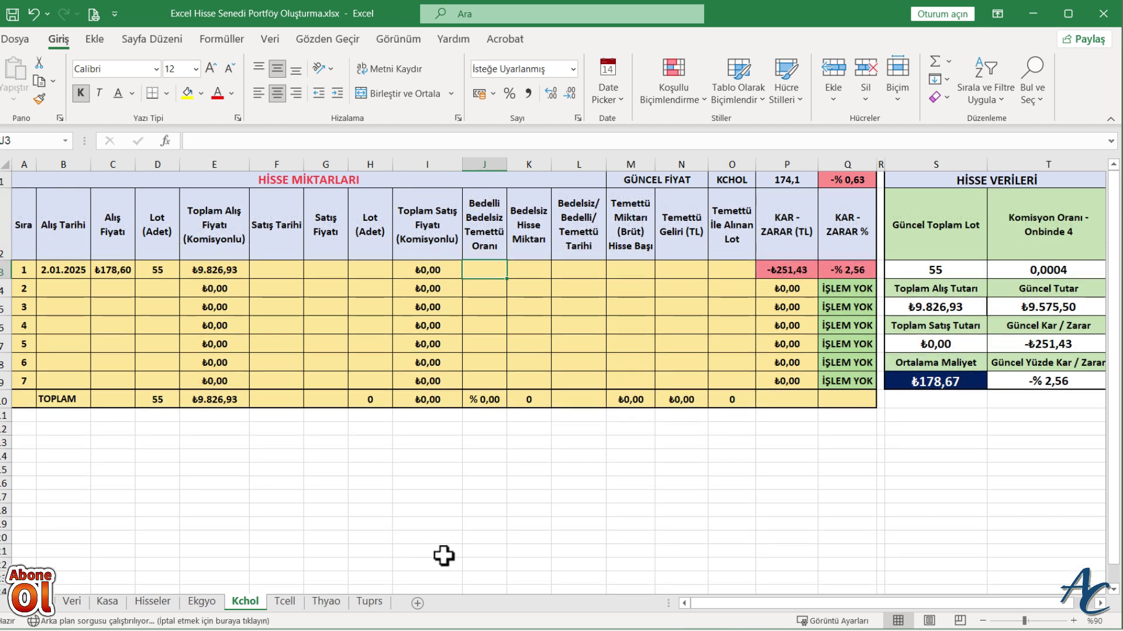
{"action": "left_click", "coordinate": [452, 539]}
{"action": "double_click", "coordinate": [7, 260]}
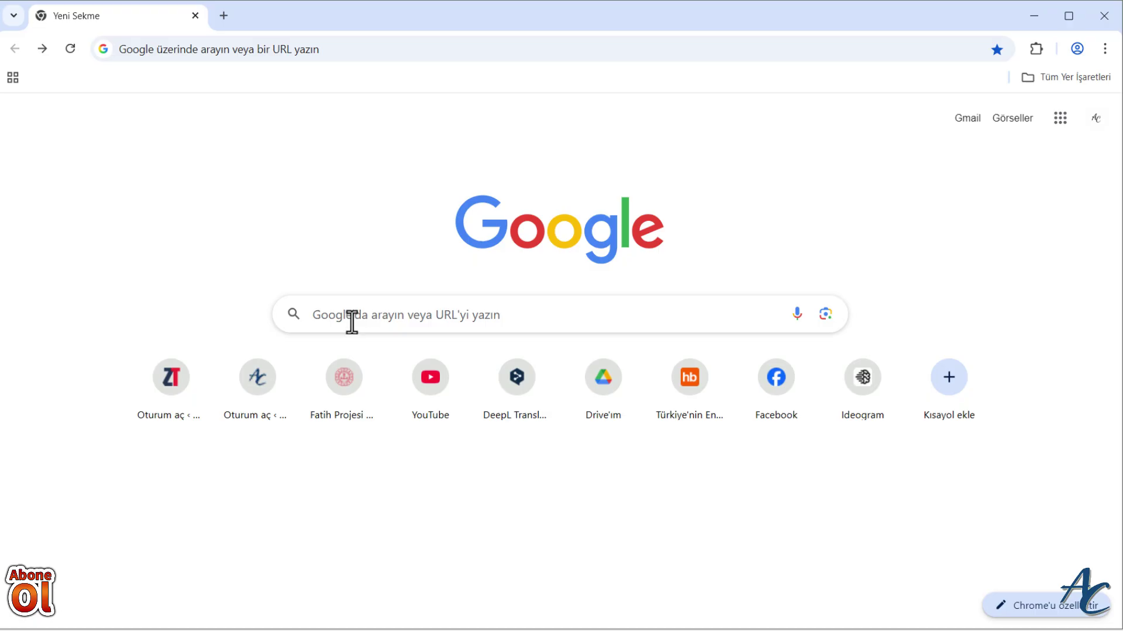
Search Google for 'iş yatırım kchol' to reach İş Yatırım's Koç Holding page.
{"action": "left_click", "coordinate": [352, 321]}
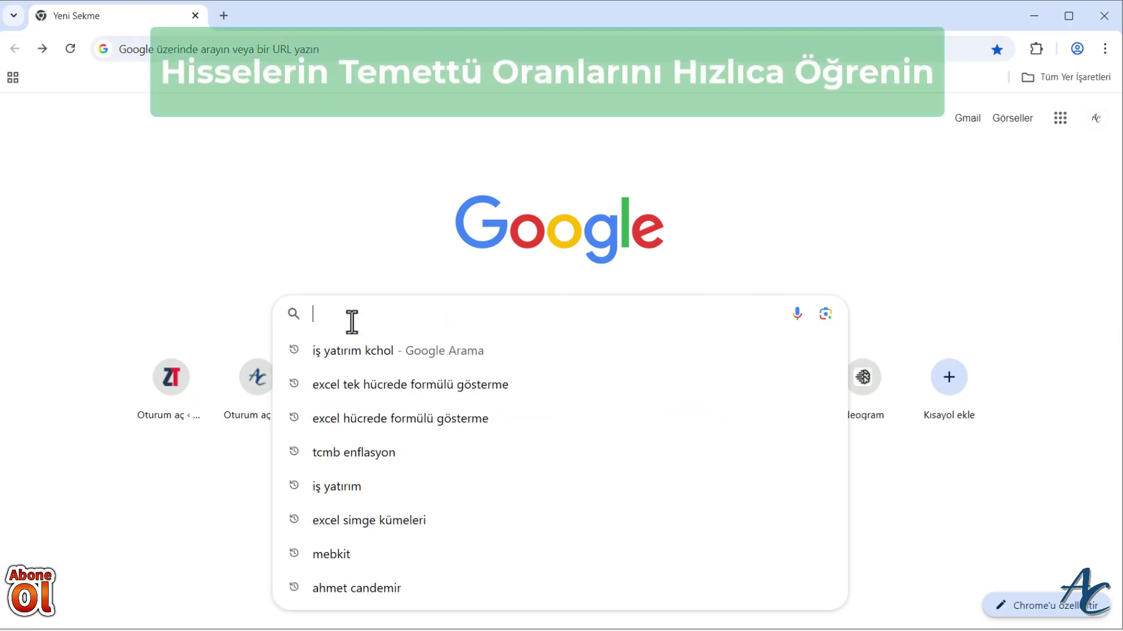
{"action": "type", "text": "iş yat"}
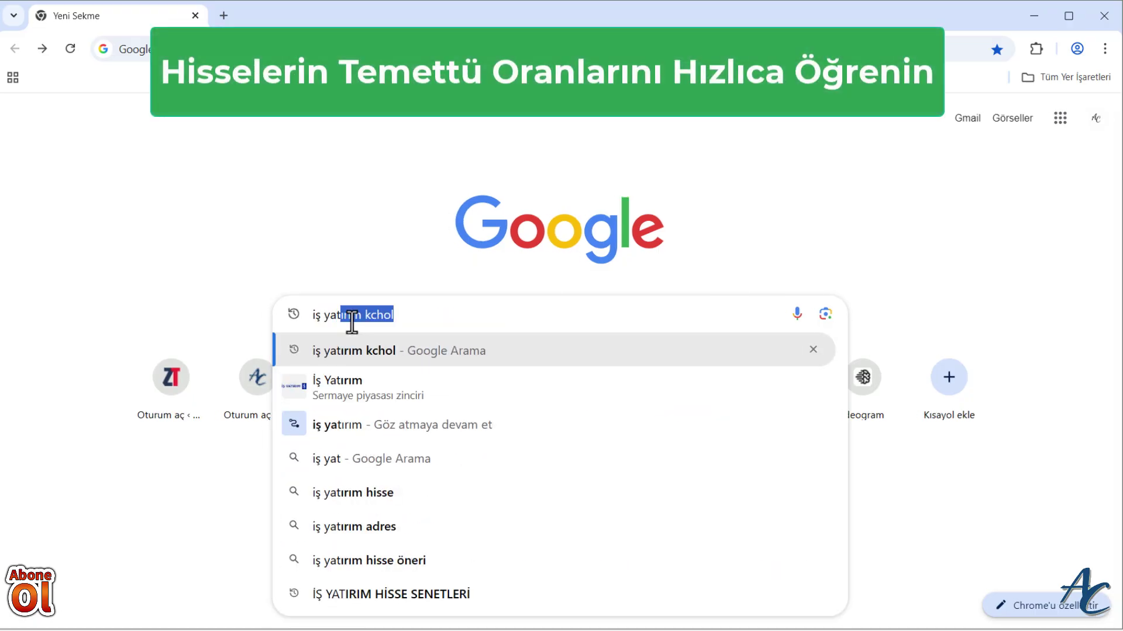
{"action": "type", "text": "ırım"}
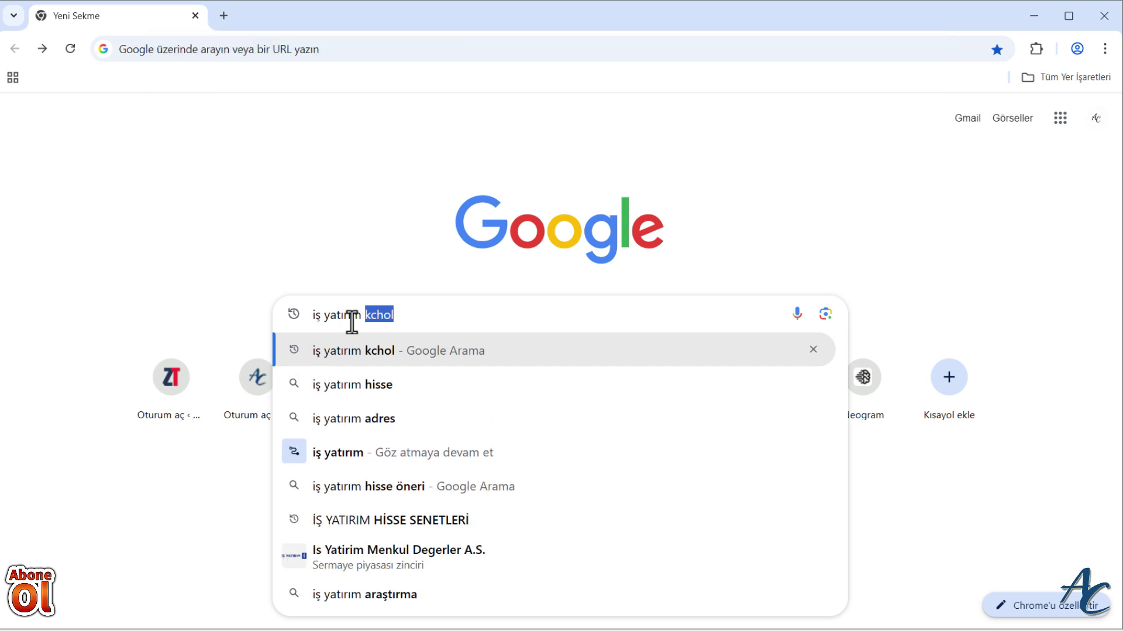
{"action": "key", "text": "Return"}
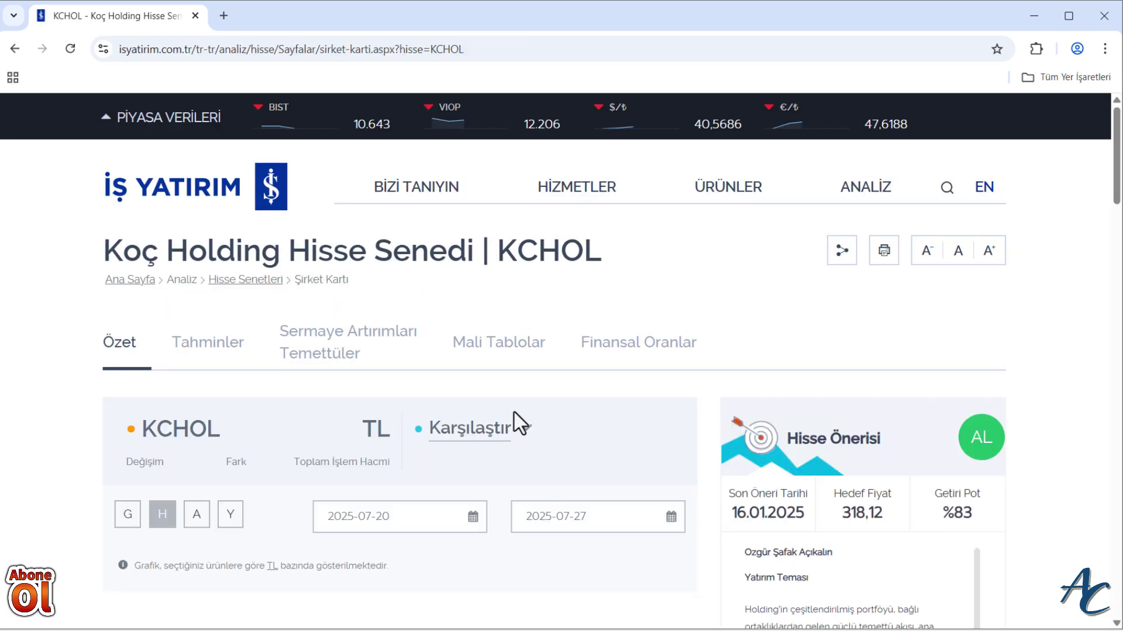
Expand Temettü Gerçekleşen/Planlanan under Sermaye Artırımları Temettüler, review it, then return to Excel.
{"action": "scroll", "coordinate": [531, 367], "scroll_direction": "down", "scroll_amount": 3}
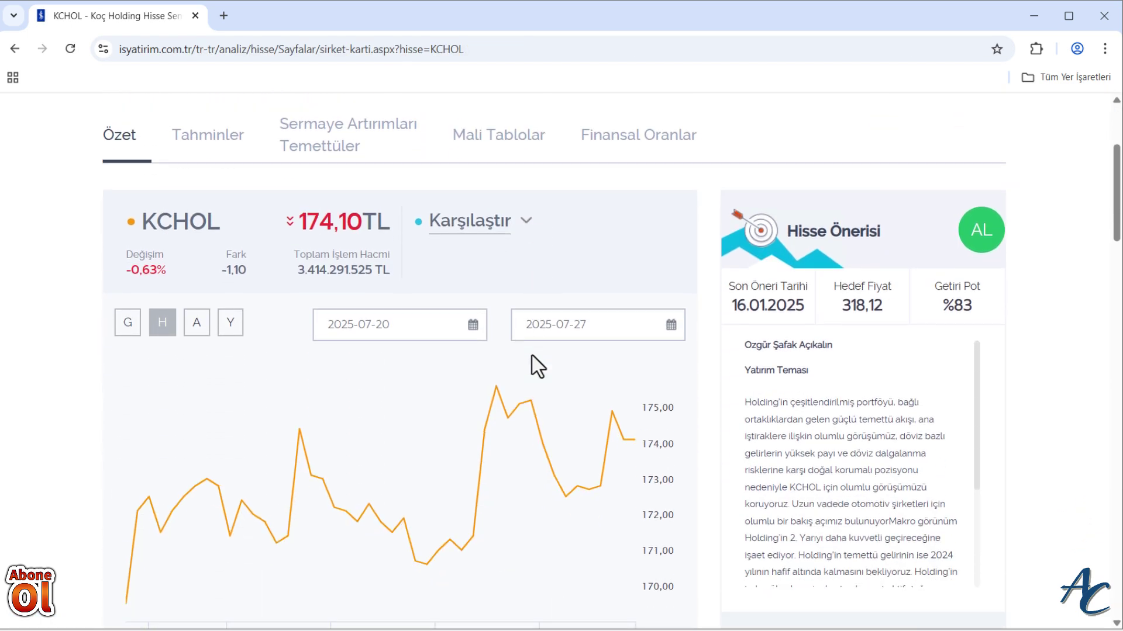
{"action": "scroll", "coordinate": [534, 366], "scroll_direction": "down", "scroll_amount": 3}
{"action": "scroll", "coordinate": [533, 368], "scroll_direction": "up", "scroll_amount": 5}
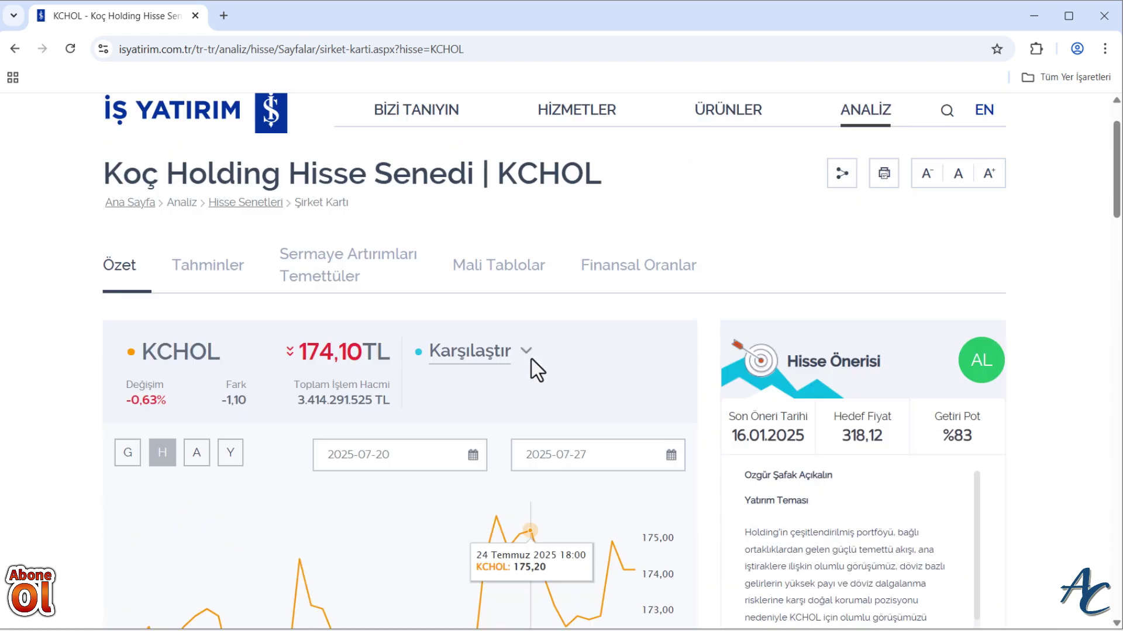
{"action": "left_click", "coordinate": [344, 274]}
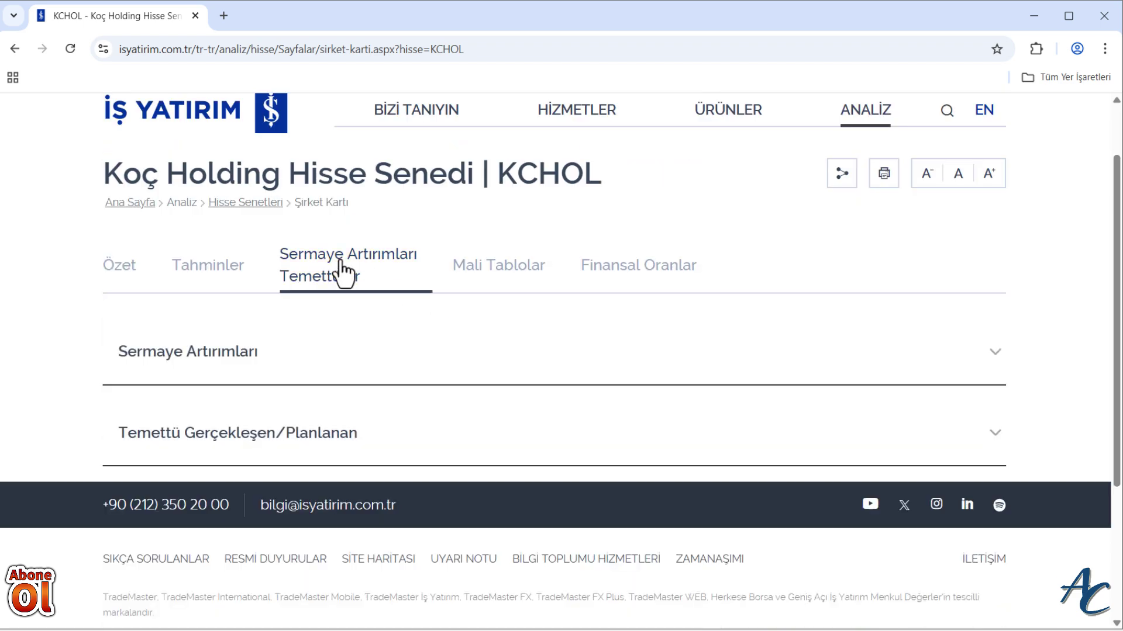
{"action": "left_click", "coordinate": [251, 450]}
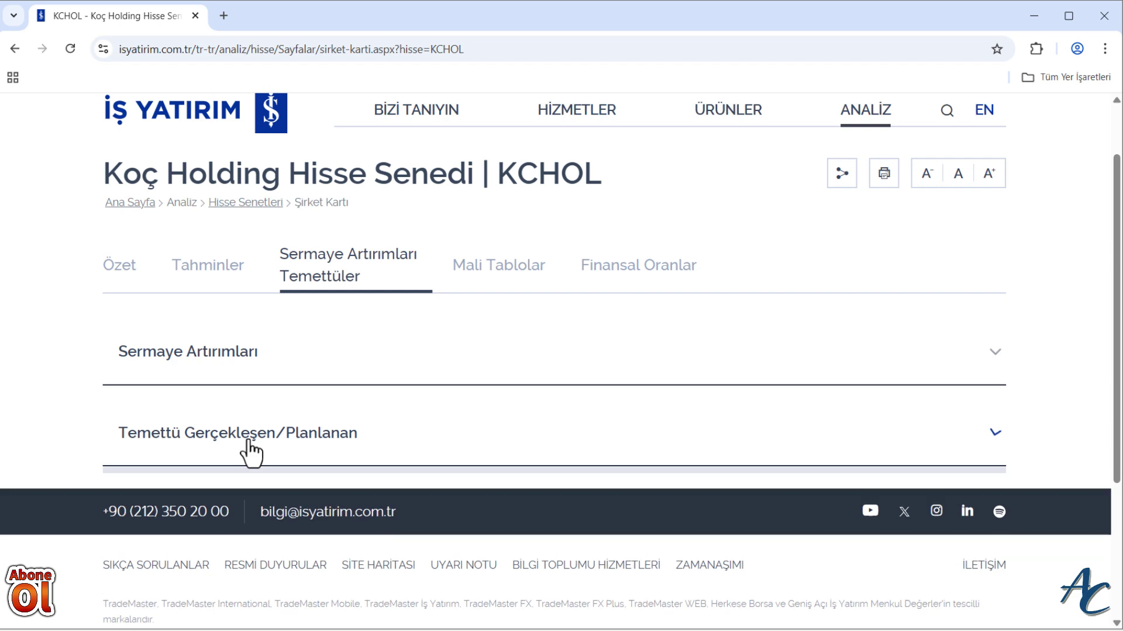
{"action": "scroll", "coordinate": [371, 413], "scroll_direction": "down", "scroll_amount": 5}
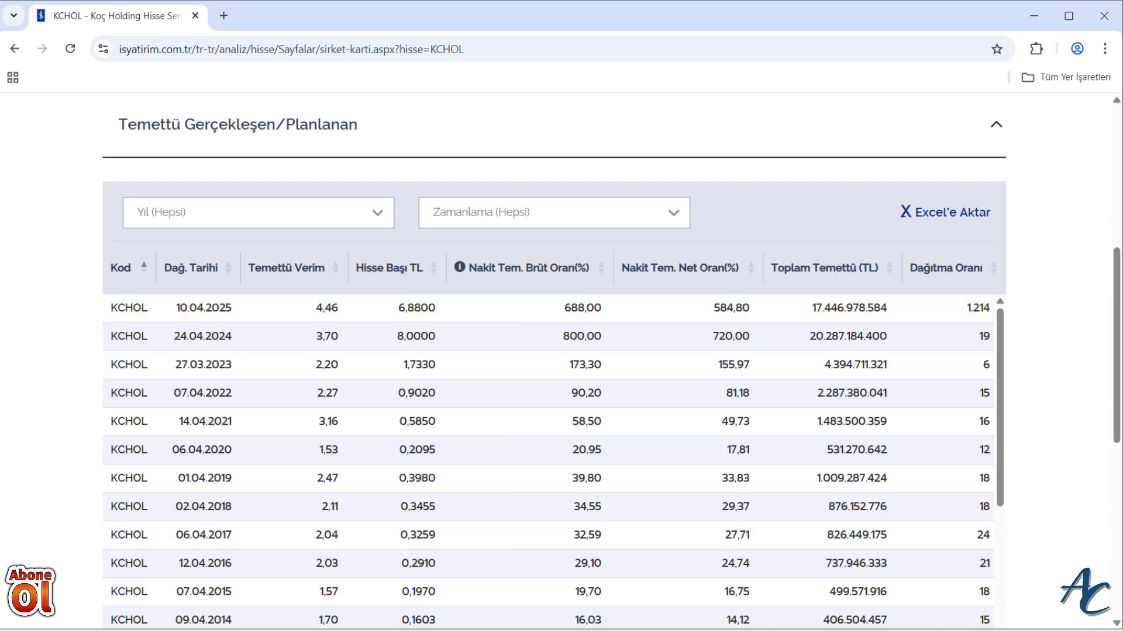
{"action": "key", "text": "alt+Tab"}
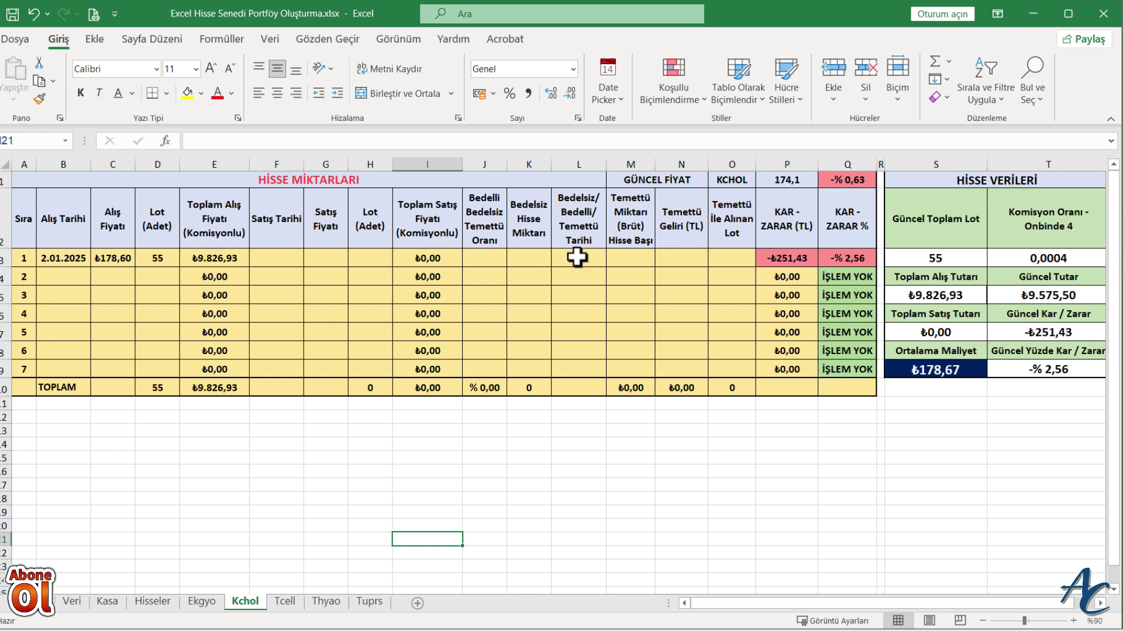
Set L3's dividend date to 10.04.2025 via the date picker, then return to the browser.
{"action": "left_click", "coordinate": [577, 258]}
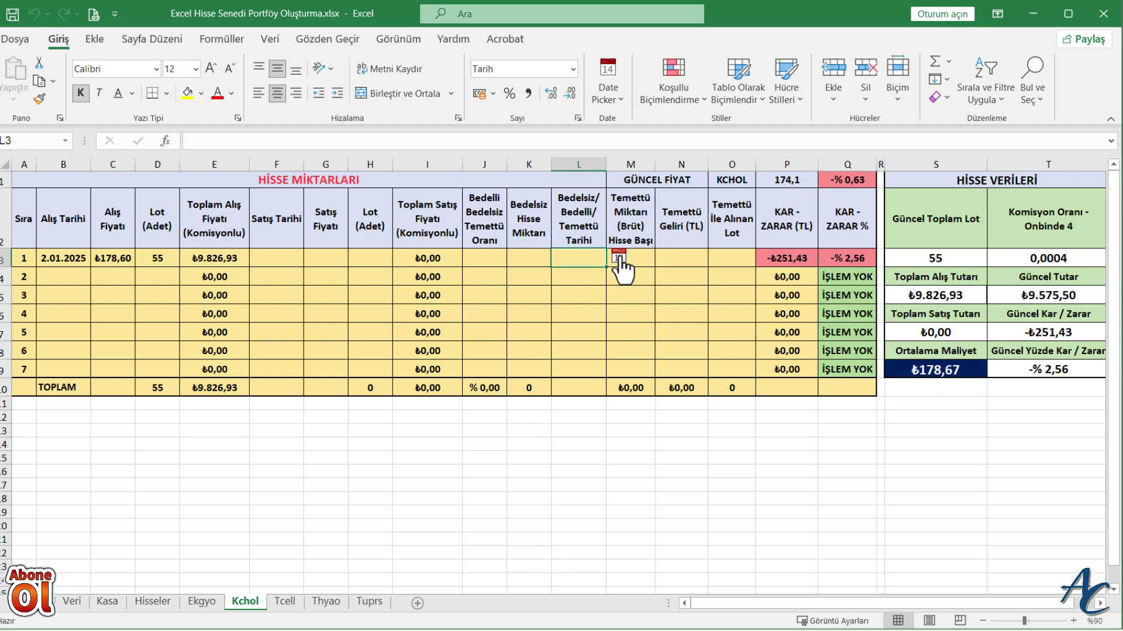
{"action": "left_click", "coordinate": [619, 257]}
{"action": "left_click", "coordinate": [796, 269]}
{"action": "left_click", "coordinate": [797, 270]}
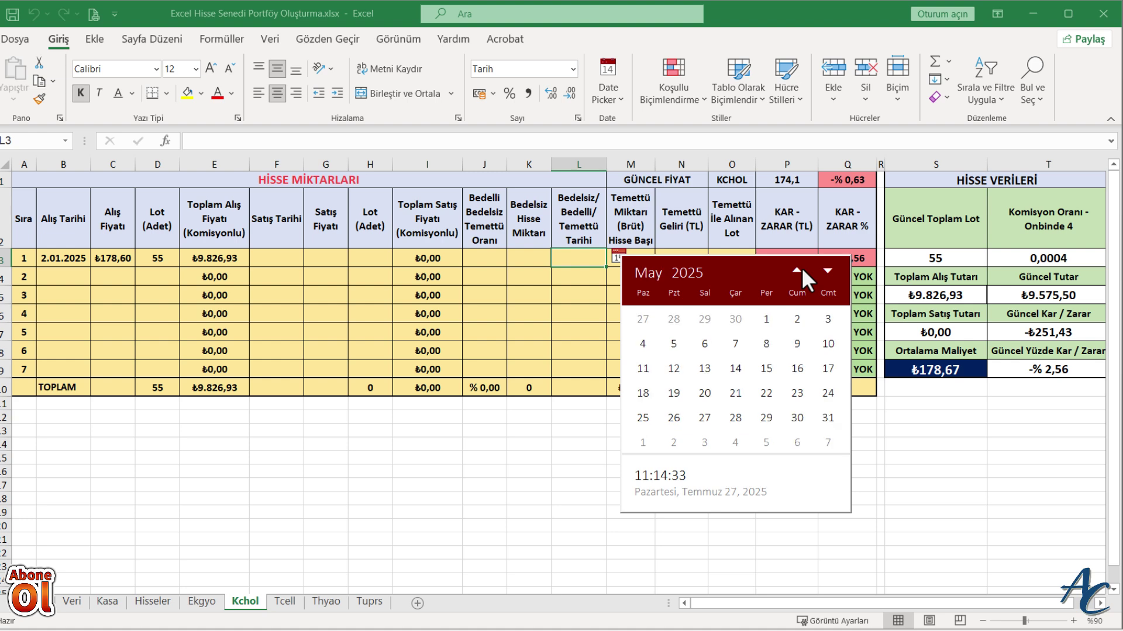
{"action": "left_click", "coordinate": [800, 268]}
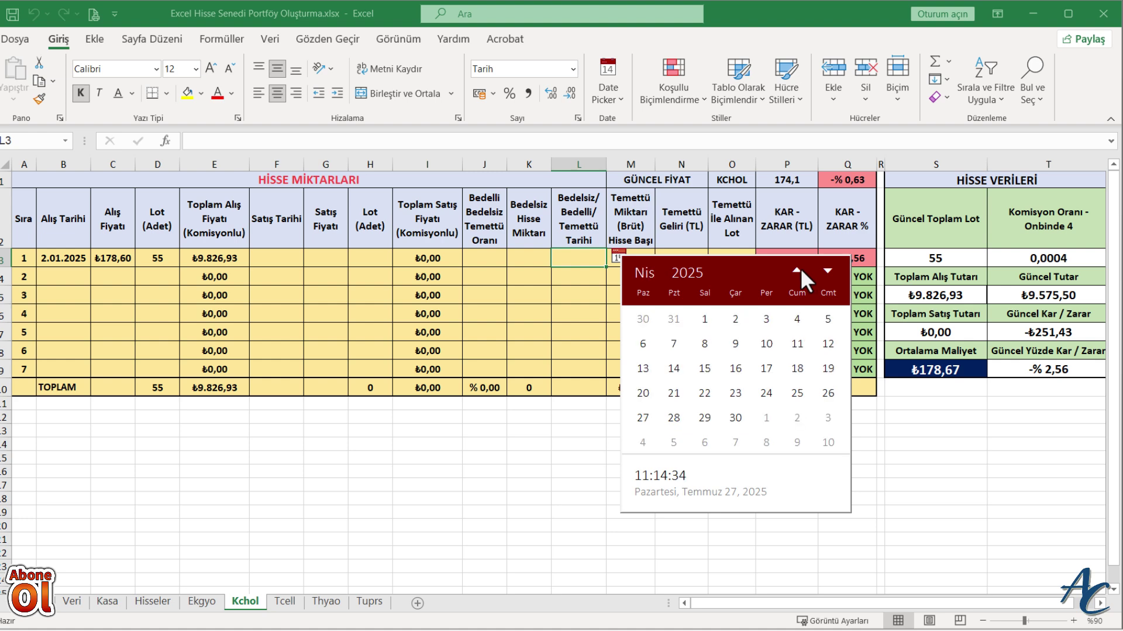
{"action": "left_click", "coordinate": [773, 344]}
{"action": "left_click", "coordinate": [564, 431]}
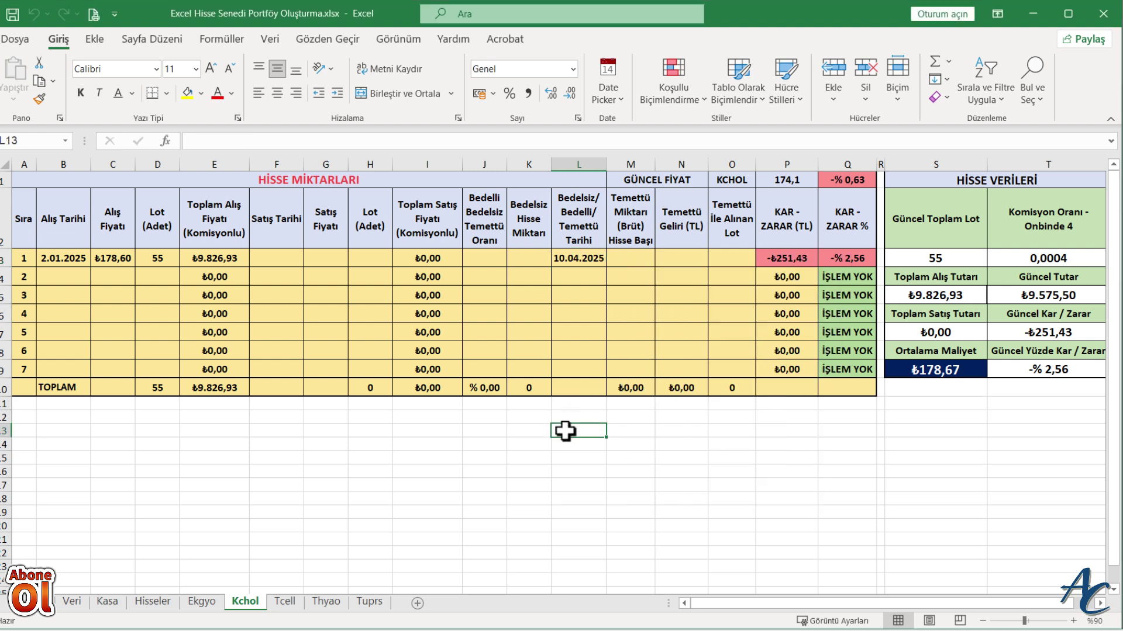
{"action": "left_click", "coordinate": [585, 262]}
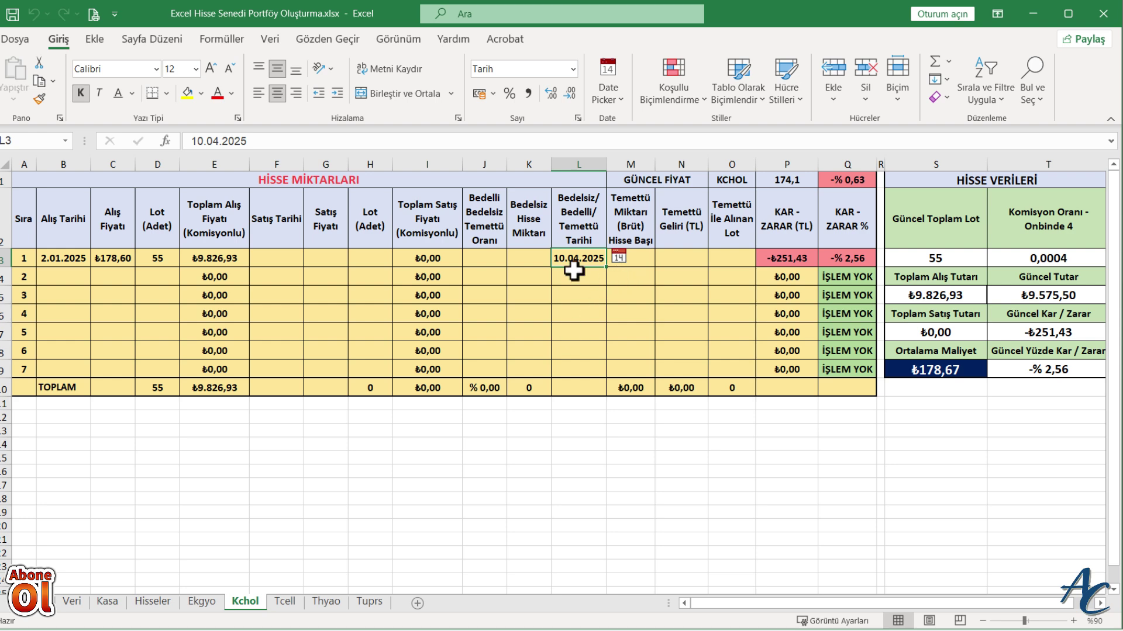
{"action": "left_click", "coordinate": [431, 483]}
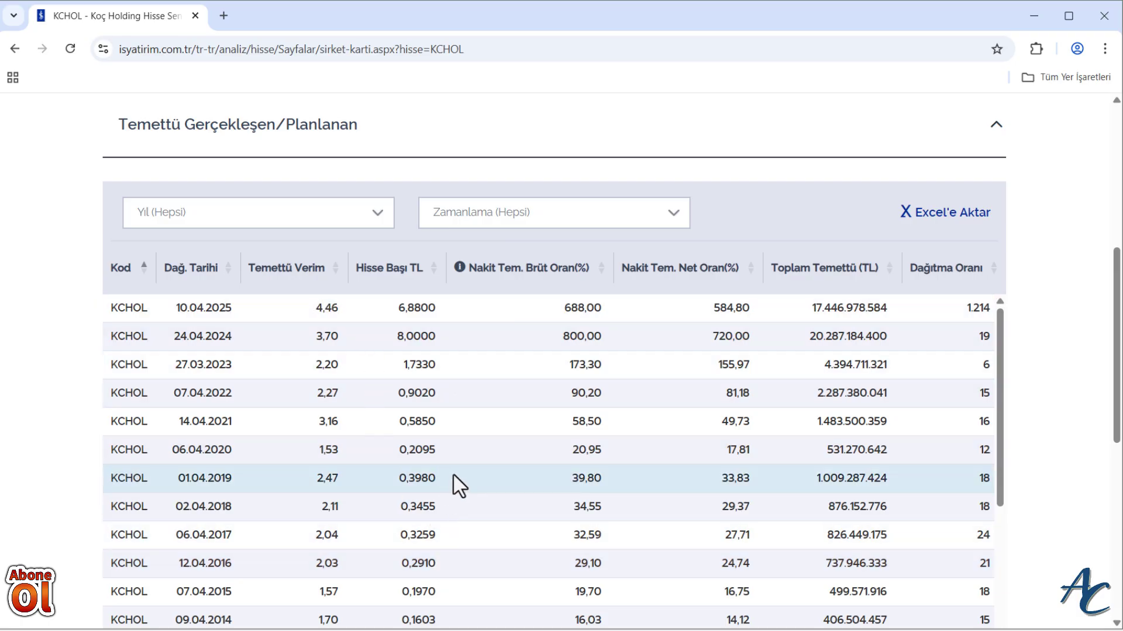
Back in Excel, enter 4,46 in J3 so the dividend rate reads % 4,46.
{"action": "key", "text": "alt+Tab"}
{"action": "left_click", "coordinate": [482, 258]}
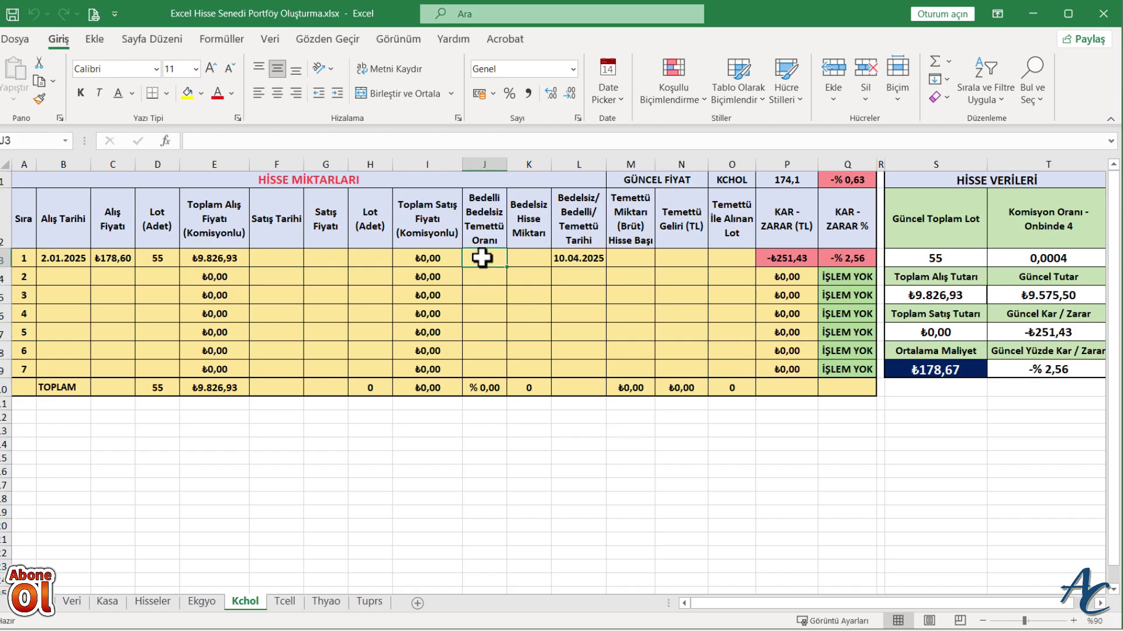
{"action": "type", "text": "4,%"}
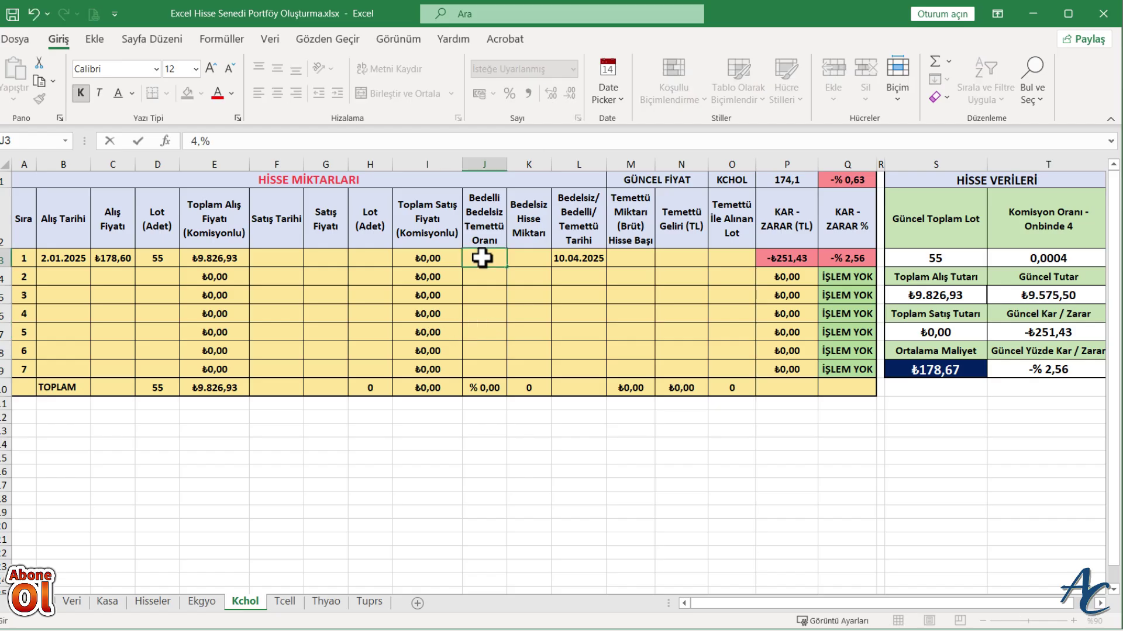
{"action": "type", "text": "46"}
{"action": "key", "text": "Return"}
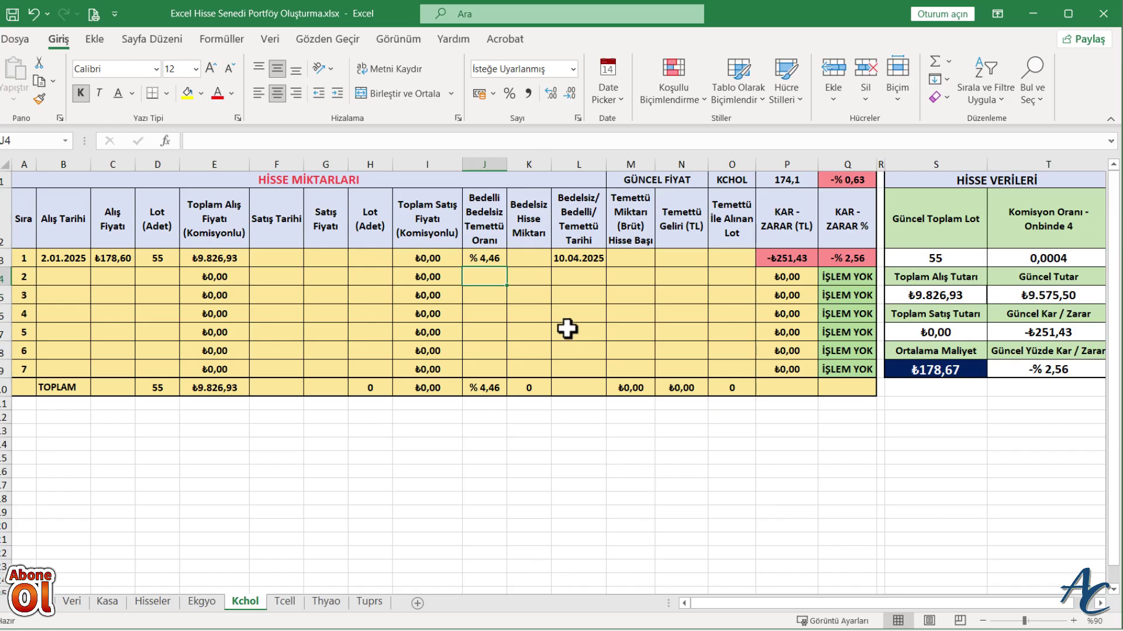
Enter 5,84 in M3 and change the M2 header from Brüt to Net.
{"action": "left_click", "coordinate": [631, 262]}
{"action": "type", "text": "5,84"}
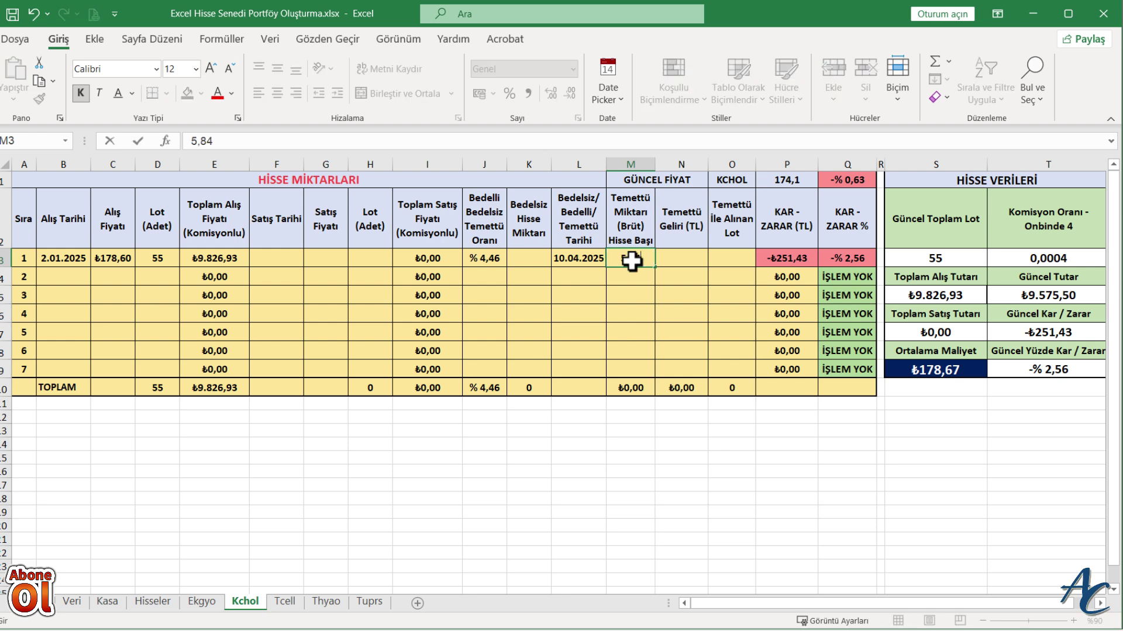
{"action": "key", "text": "Return"}
{"action": "double_click", "coordinate": [639, 229]}
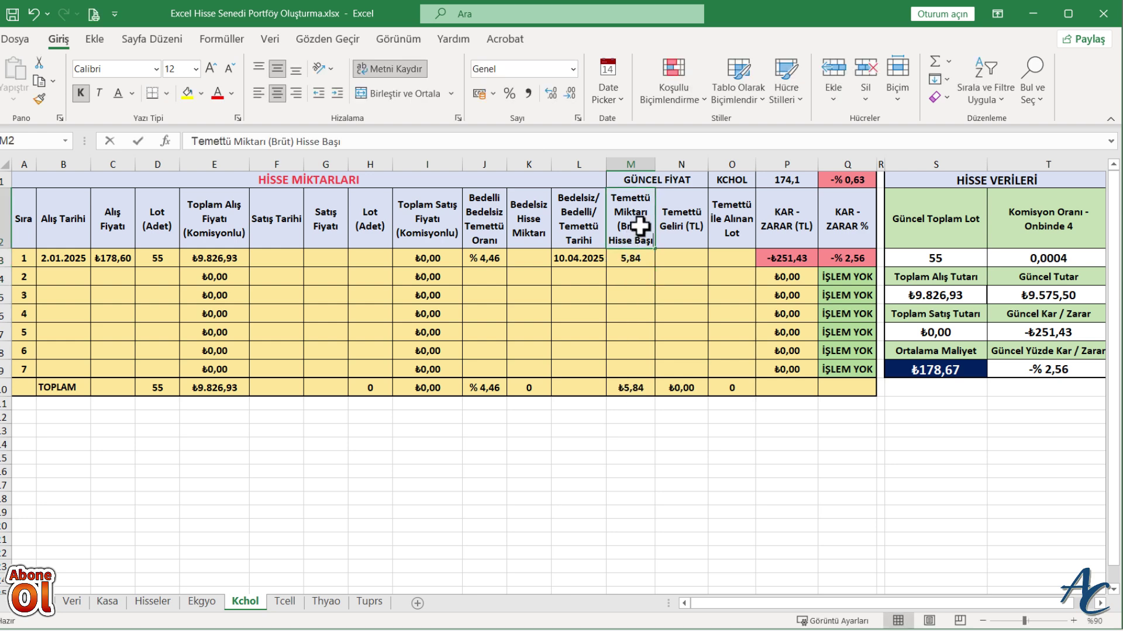
{"action": "key", "text": "BackSpace"}
{"action": "key", "text": "BackSpace"}
{"action": "key", "text": "BackSpace"}
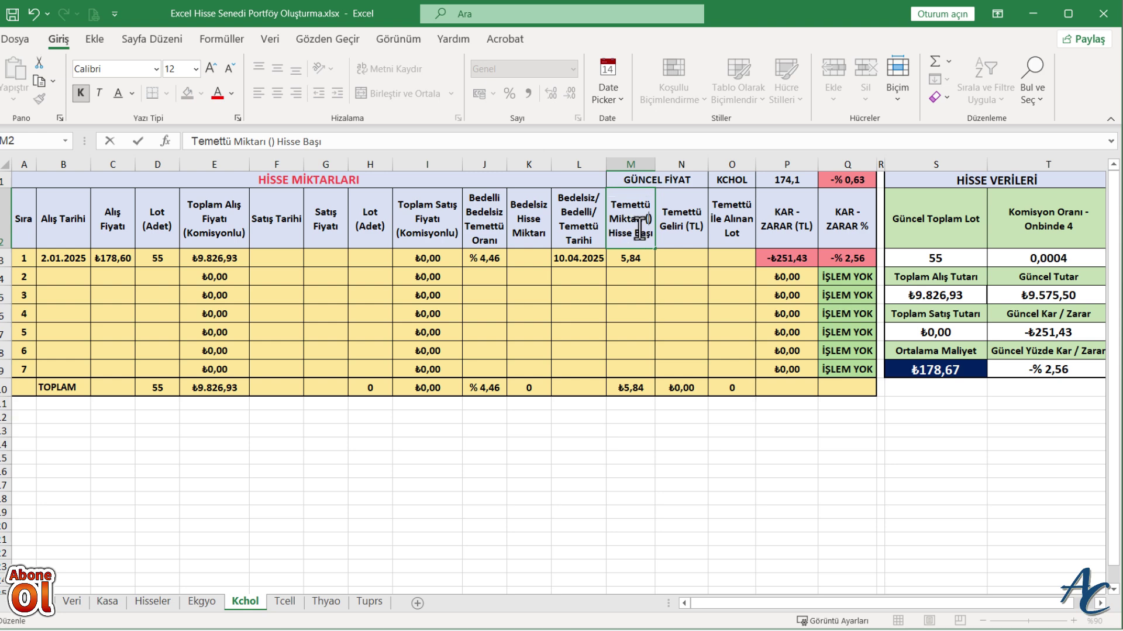
{"action": "type", "text": "Net"}
{"action": "key", "text": "Return"}
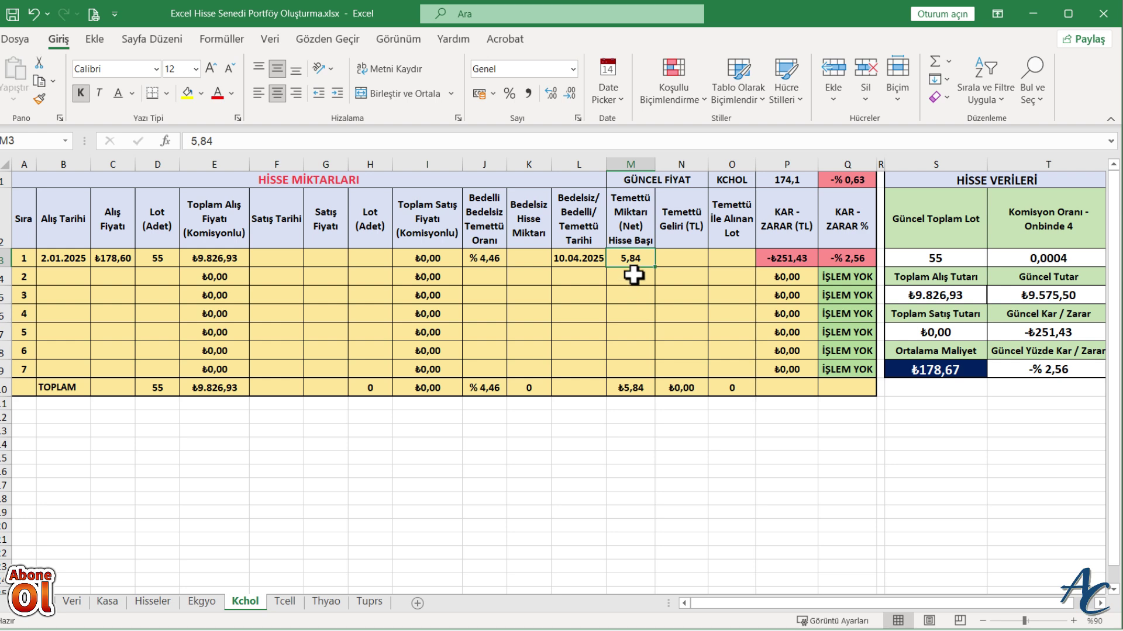
Use Format Painter to copy E3's lira currency format onto M3 and N3.
{"action": "left_click", "coordinate": [218, 258]}
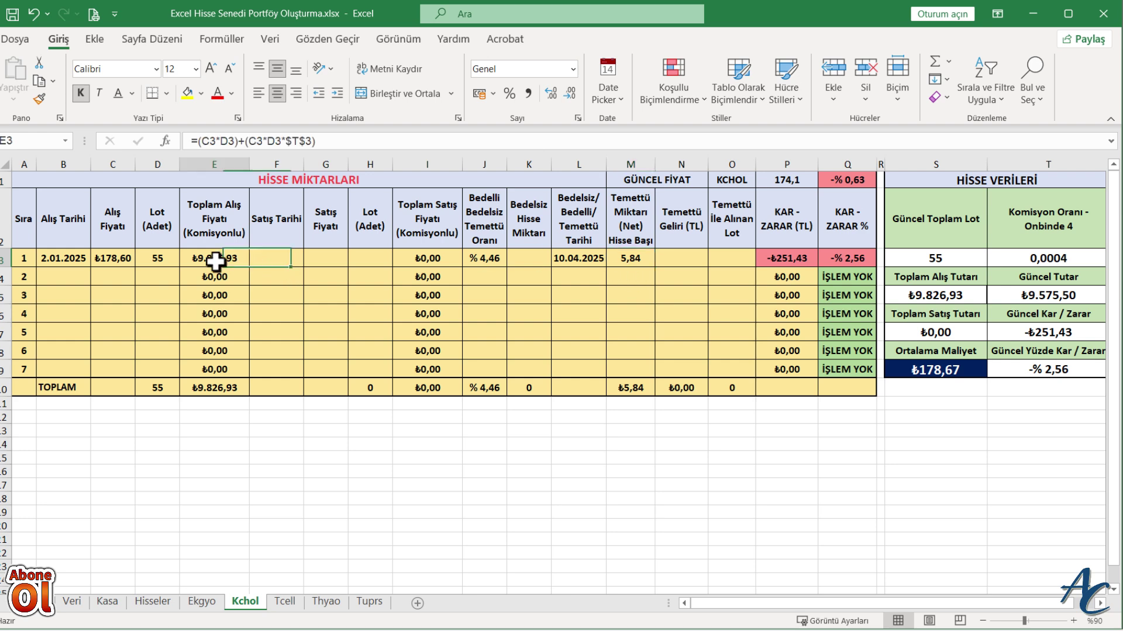
{"action": "left_click", "coordinate": [43, 99]}
{"action": "left_click", "coordinate": [637, 258]}
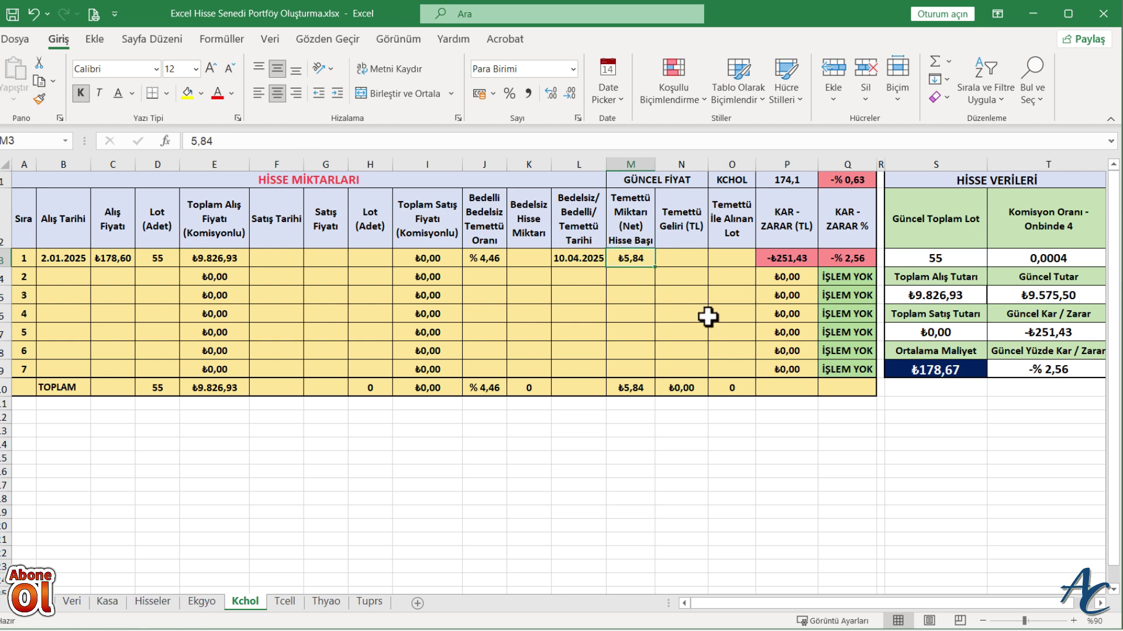
{"action": "left_click", "coordinate": [698, 314]}
{"action": "left_click", "coordinate": [619, 258]}
{"action": "left_click", "coordinate": [40, 99]}
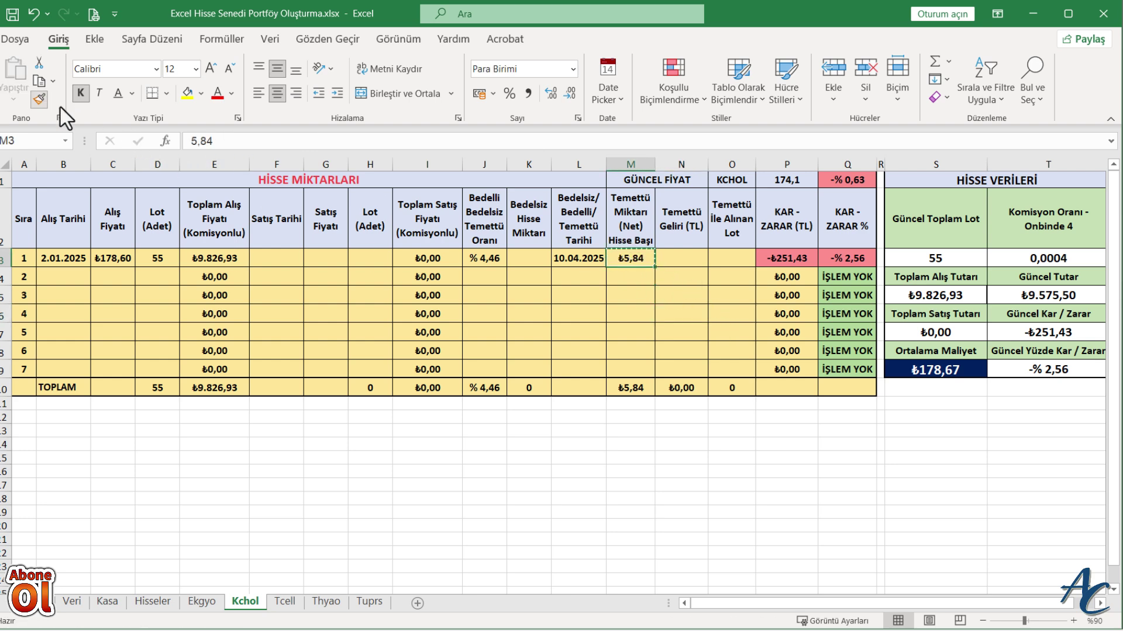
{"action": "left_click", "coordinate": [682, 257]}
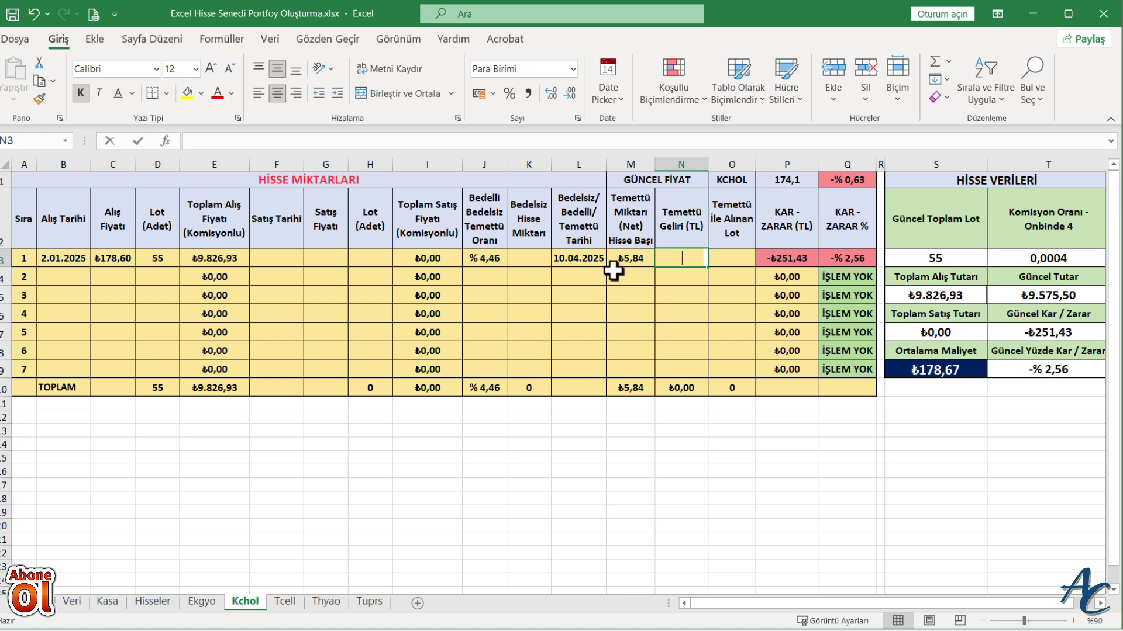
Enter =S3*M3 in N3, giving ₺321,20 dividend income, and check the formula.
{"action": "type", "text": "="}
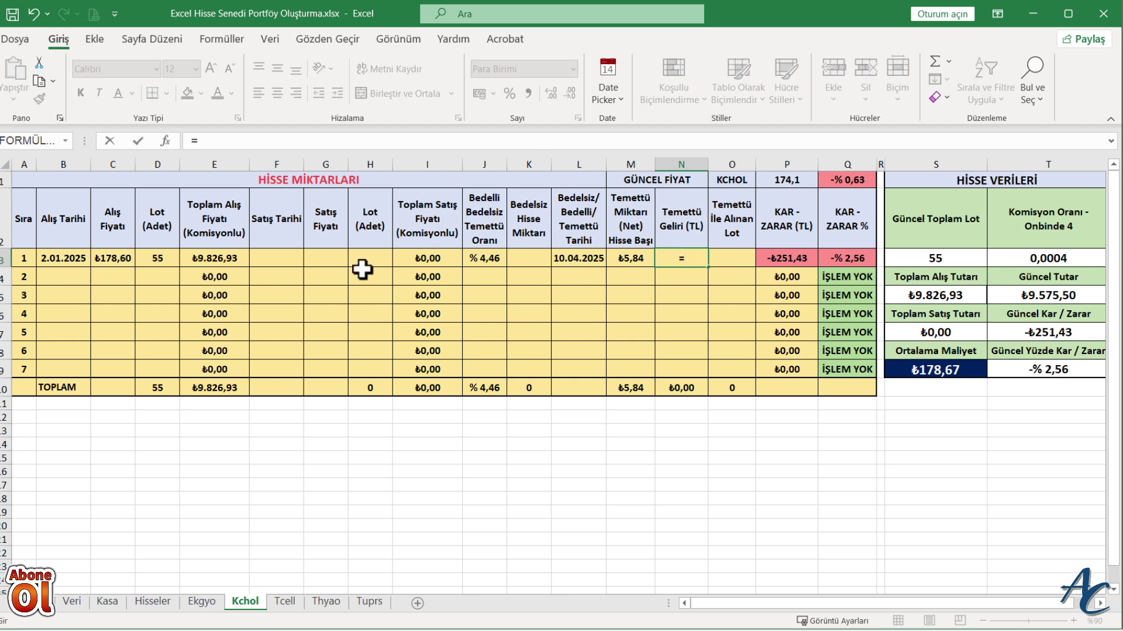
{"action": "left_click", "coordinate": [938, 257]}
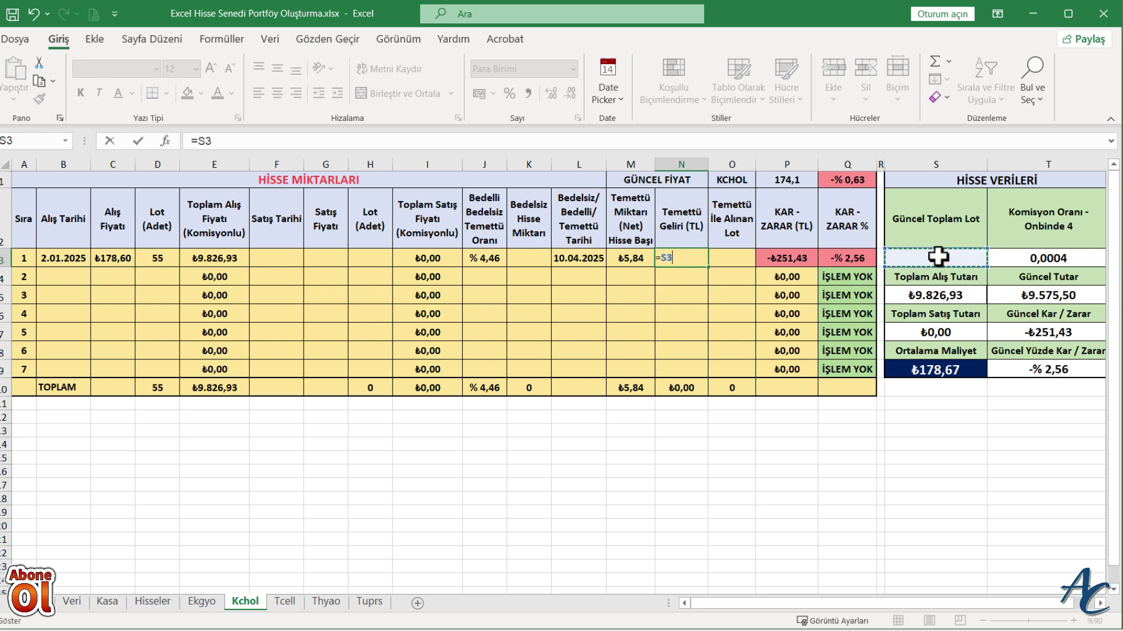
{"action": "type", "text": "*"}
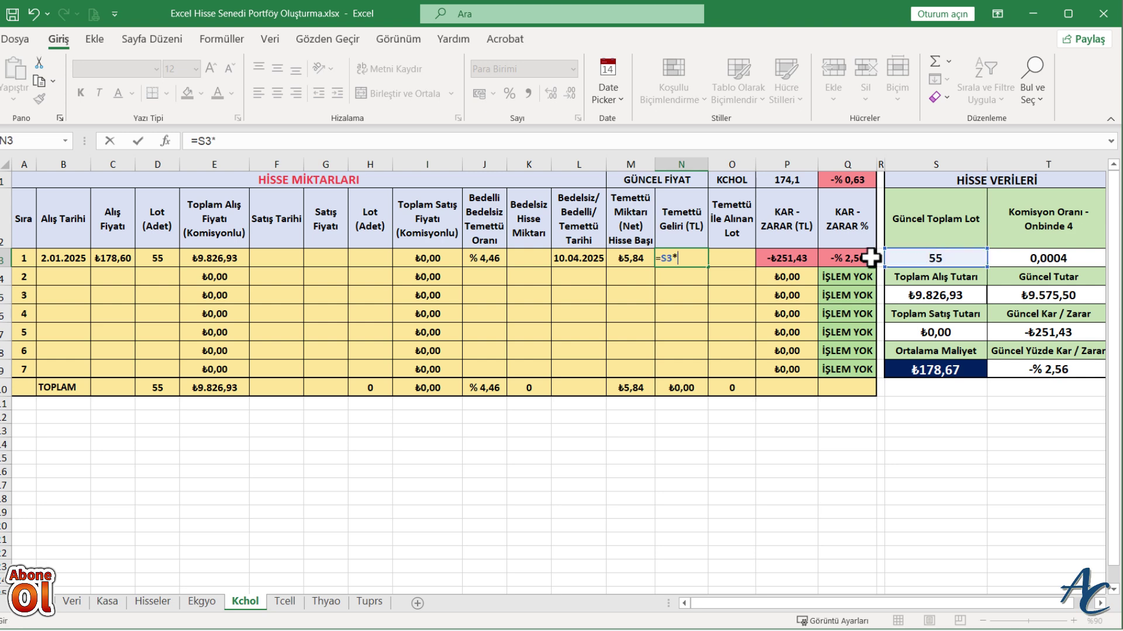
{"action": "left_click", "coordinate": [631, 259]}
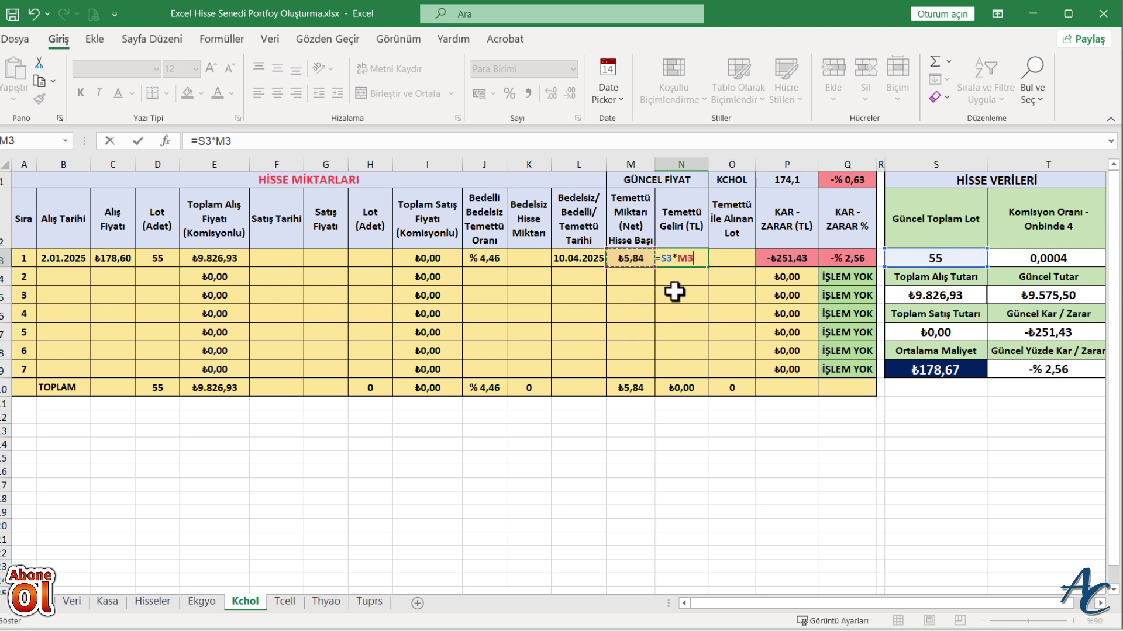
{"action": "key", "text": "Return"}
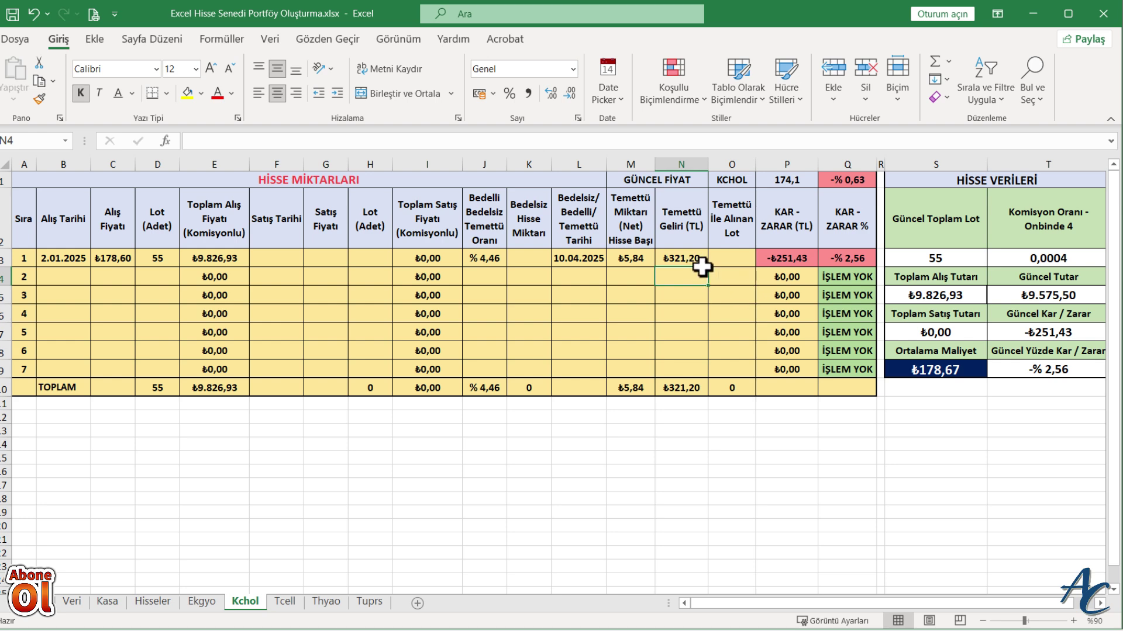
{"action": "left_click", "coordinate": [690, 296]}
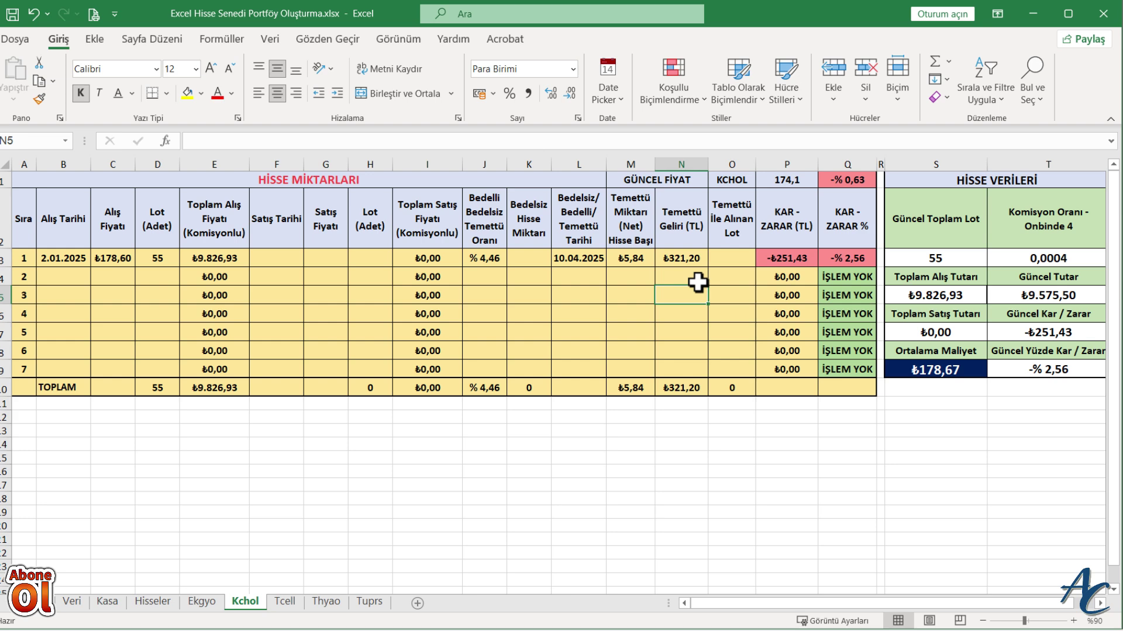
{"action": "left_click", "coordinate": [680, 258]}
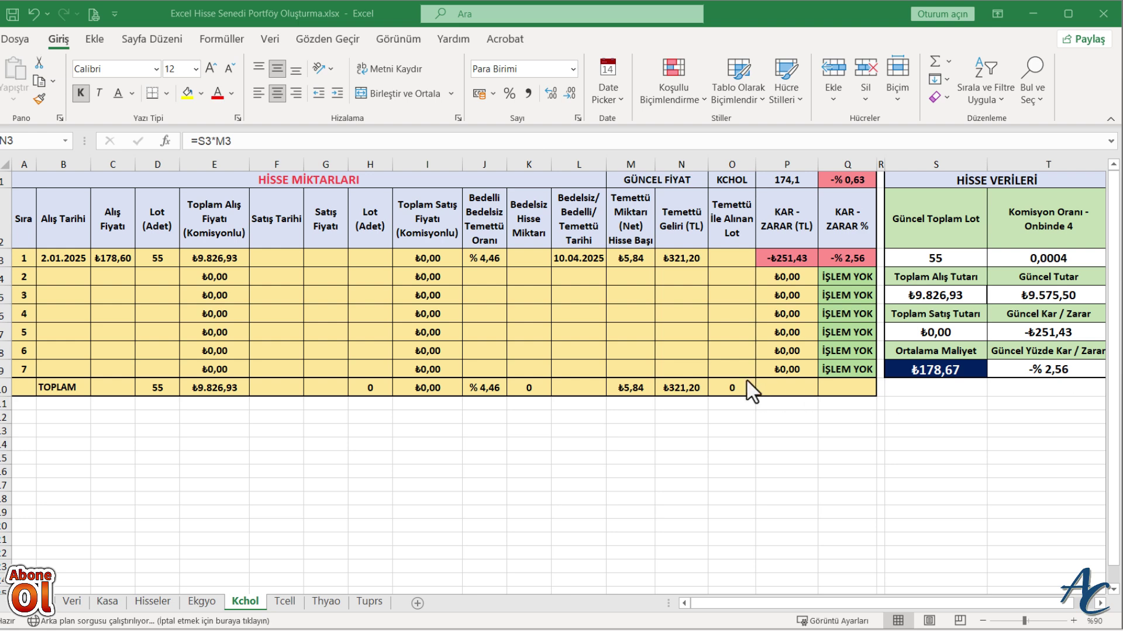
Type 'TEMETTÜ HESAPLAMA' in A12 and paste a copy of headers A2:G2 into A13.
{"action": "left_click", "coordinate": [25, 418]}
{"action": "type", "text": "TEMETT"}
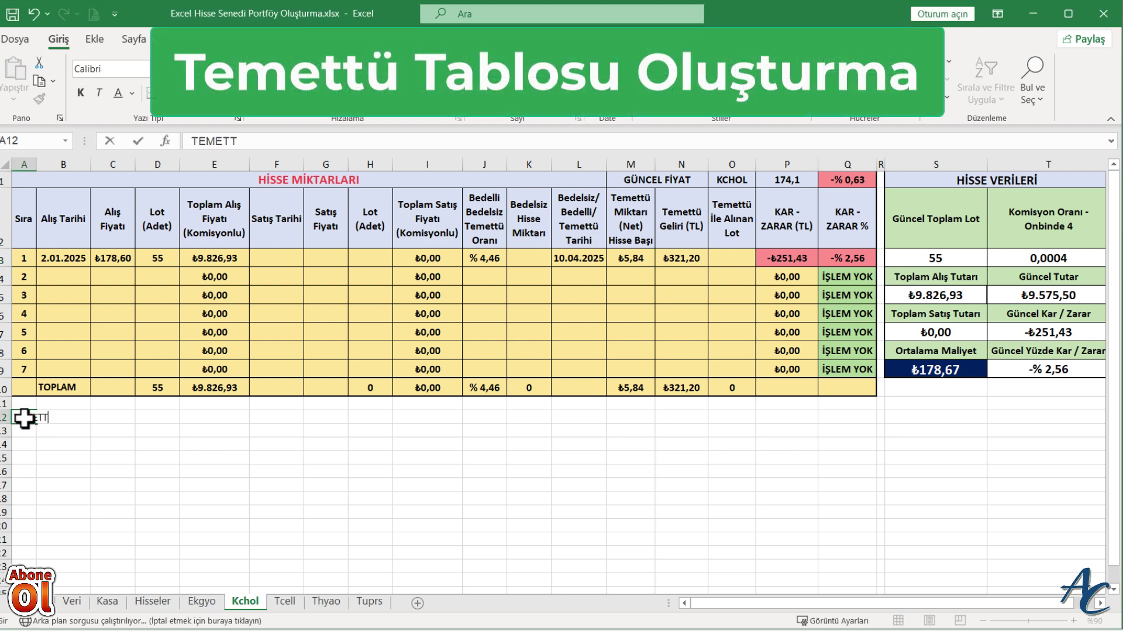
{"action": "type", "text": "Ü HESAPLAMA"}
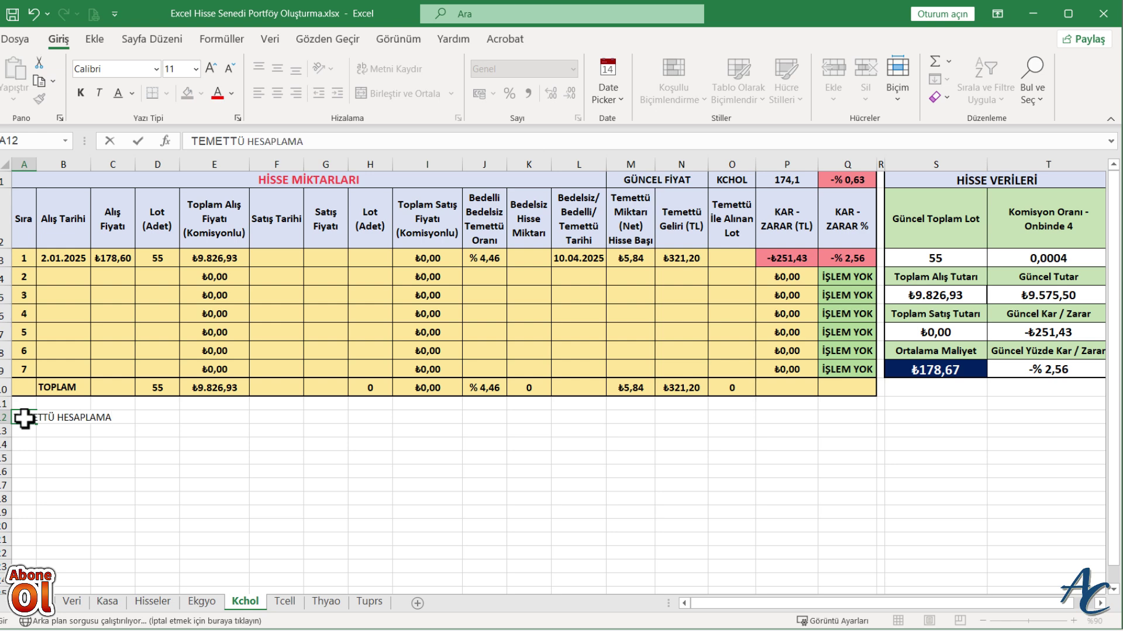
{"action": "key", "text": "Return"}
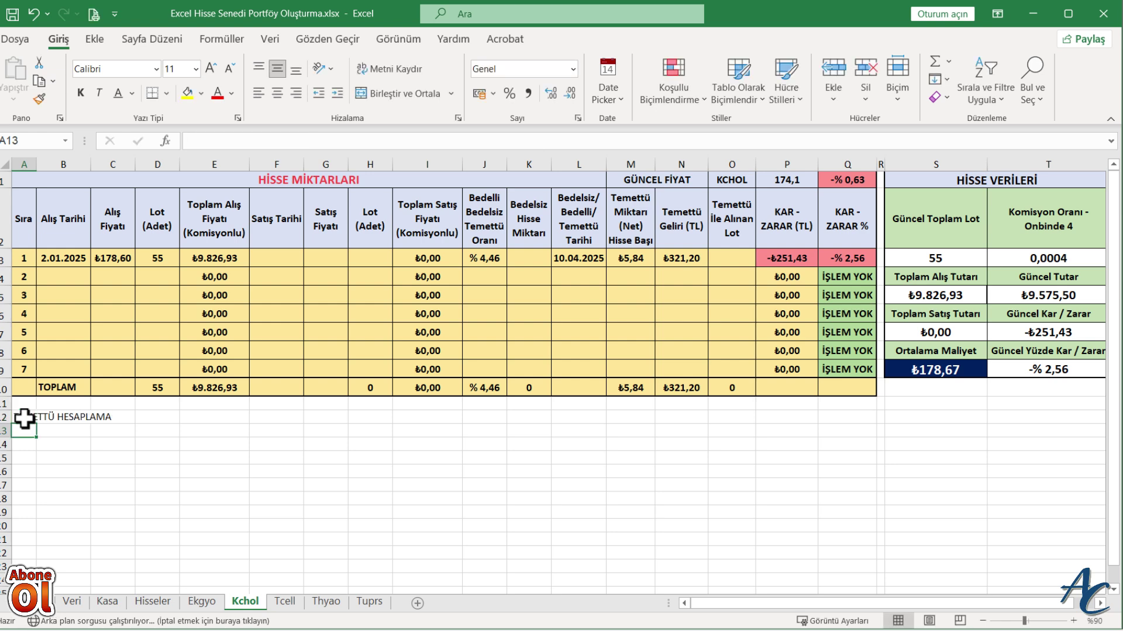
{"action": "mouse_move", "coordinate": [24, 221]}
{"action": "left_mouse_down"}
{"action": "mouse_move", "coordinate": [365, 229]}
{"action": "mouse_move", "coordinate": [342, 230]}
{"action": "left_mouse_up"}
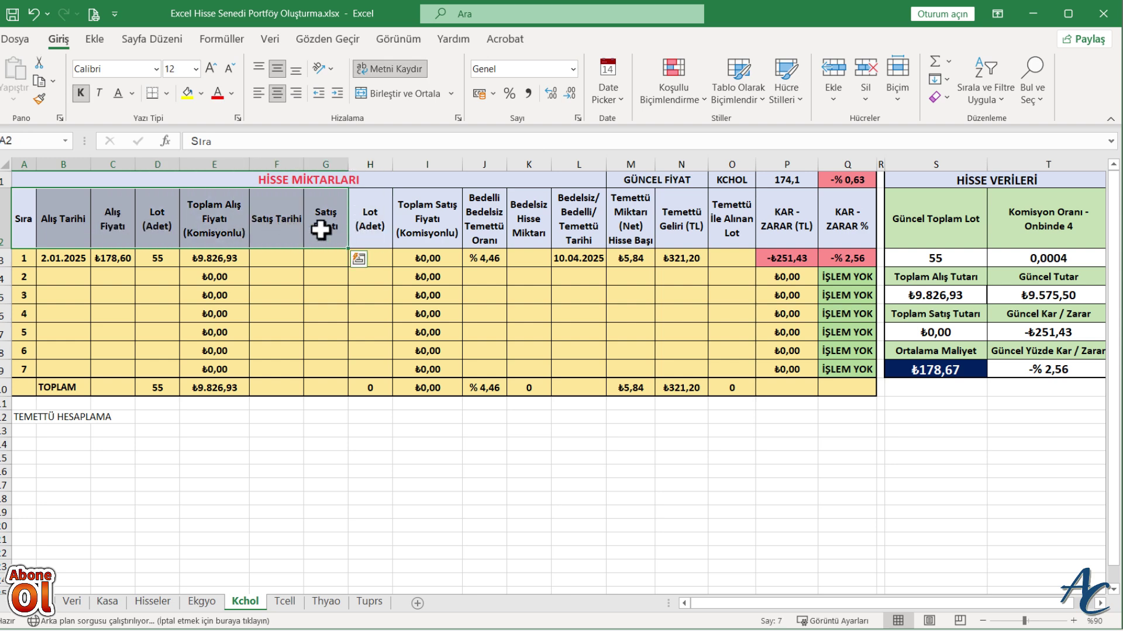
{"action": "right_click", "coordinate": [344, 236]}
{"action": "left_click", "coordinate": [370, 212]}
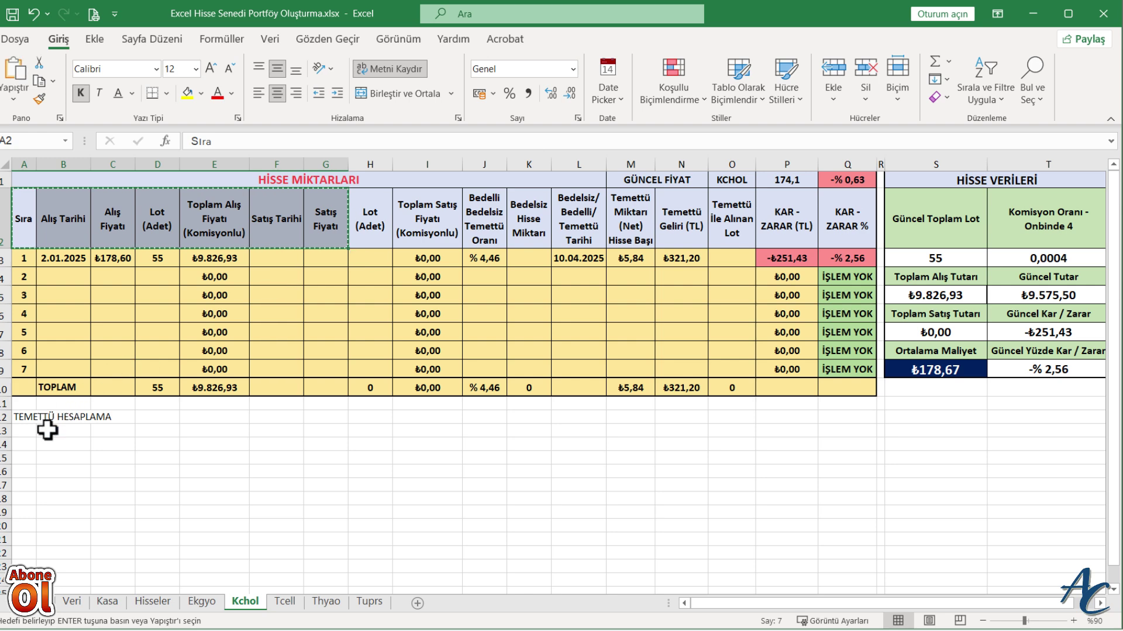
{"action": "left_click", "coordinate": [25, 433]}
{"action": "key", "text": "ctrl+v"}
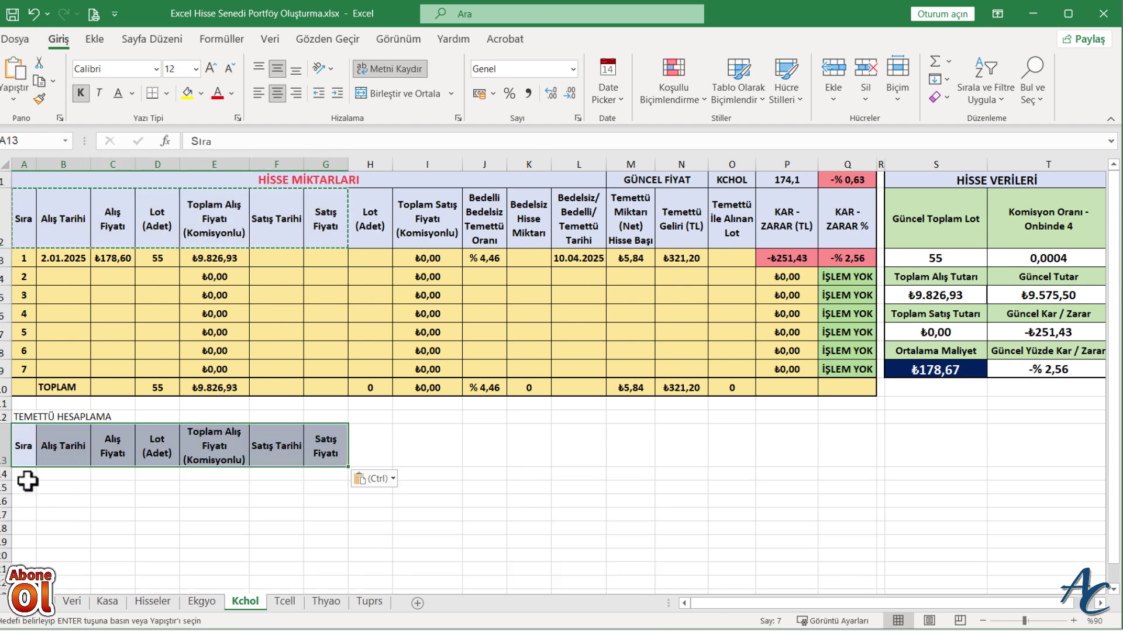
Copy the first five data rows A3:G7 and paste them starting at A14.
{"action": "mouse_move", "coordinate": [24, 258]}
{"action": "left_mouse_down"}
{"action": "mouse_move", "coordinate": [263, 329]}
{"action": "mouse_move", "coordinate": [325, 331]}
{"action": "left_mouse_up"}
{"action": "right_click", "coordinate": [326, 331]}
{"action": "left_click", "coordinate": [377, 243]}
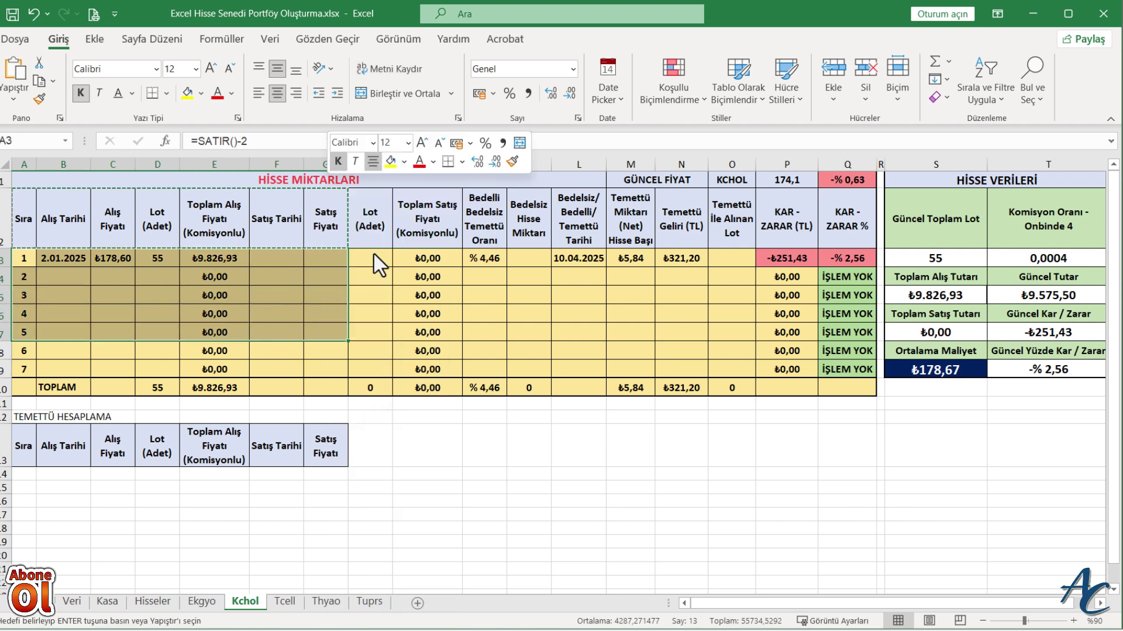
{"action": "left_click", "coordinate": [25, 474]}
{"action": "key", "text": "ctrl+v"}
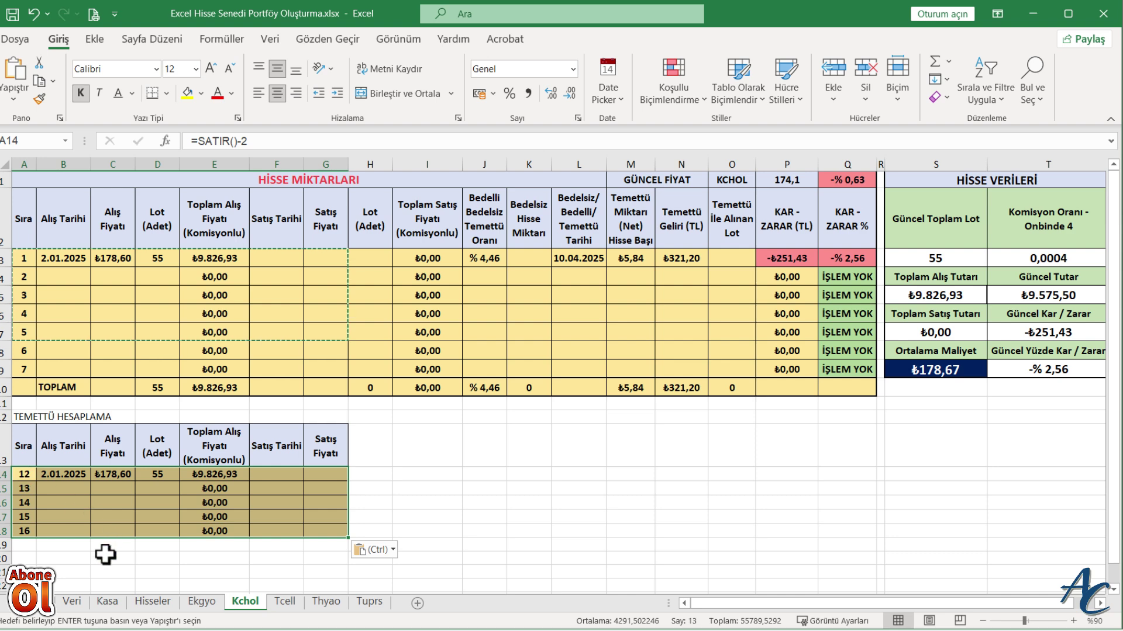
{"action": "left_click", "coordinate": [105, 552]}
{"action": "left_click", "coordinate": [25, 474]}
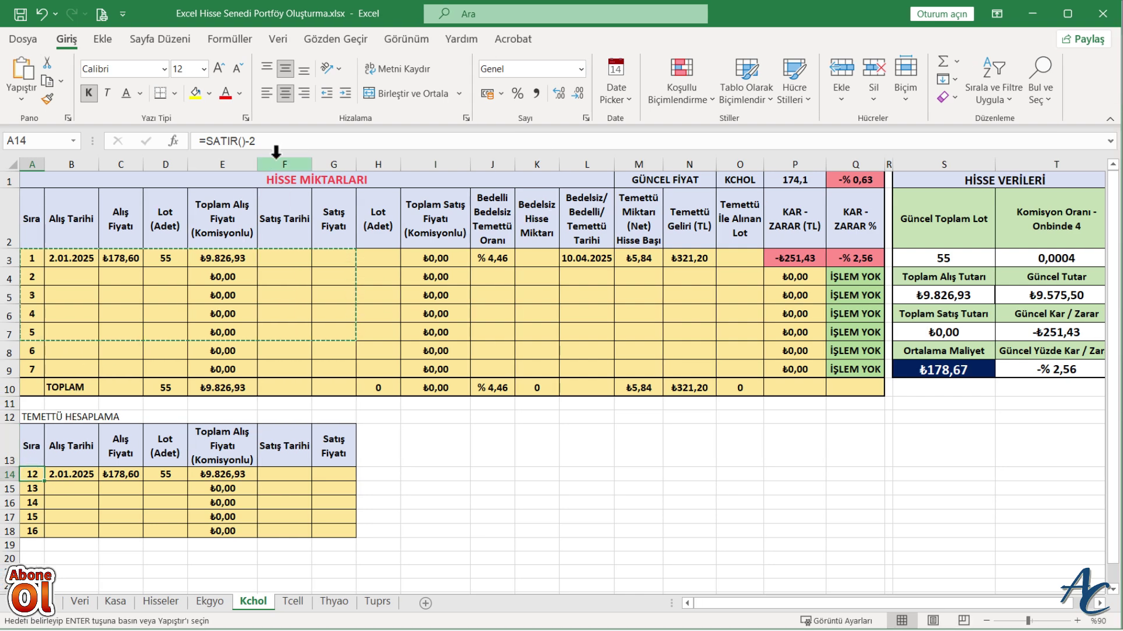
Correct the offset in A14's numbering formula and fill it down the new table.
{"action": "left_click", "coordinate": [269, 141]}
{"action": "key", "text": "BackSpace"}
{"action": "type", "text": "1"}
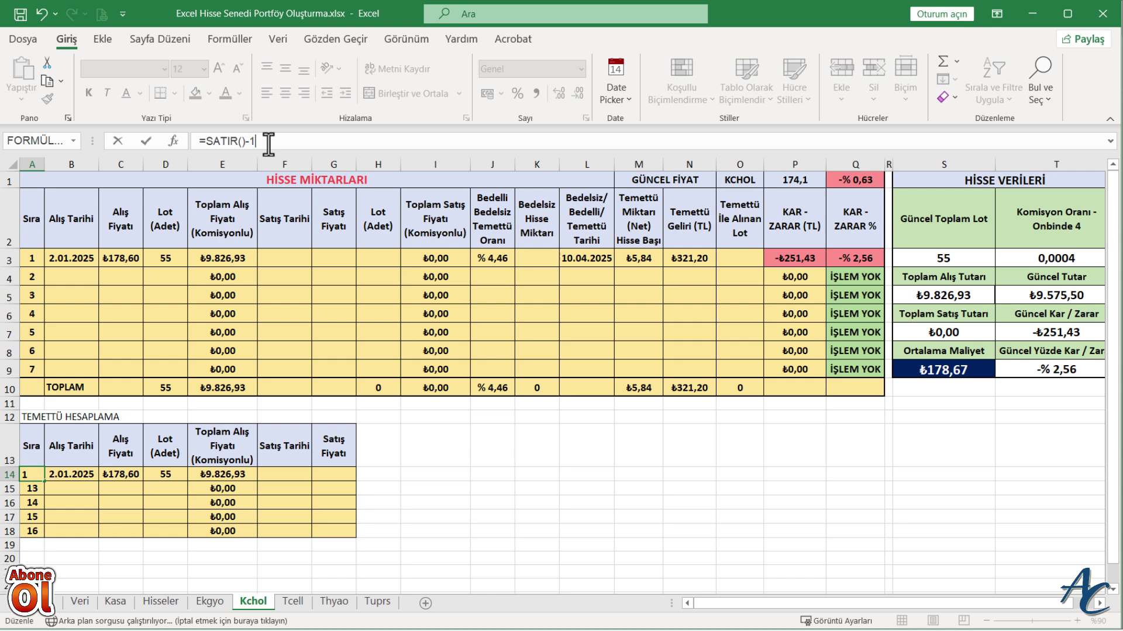
{"action": "type", "text": "3"}
{"action": "key", "text": "Return"}
{"action": "left_click", "coordinate": [33, 474]}
{"action": "double_click", "coordinate": [44, 481]}
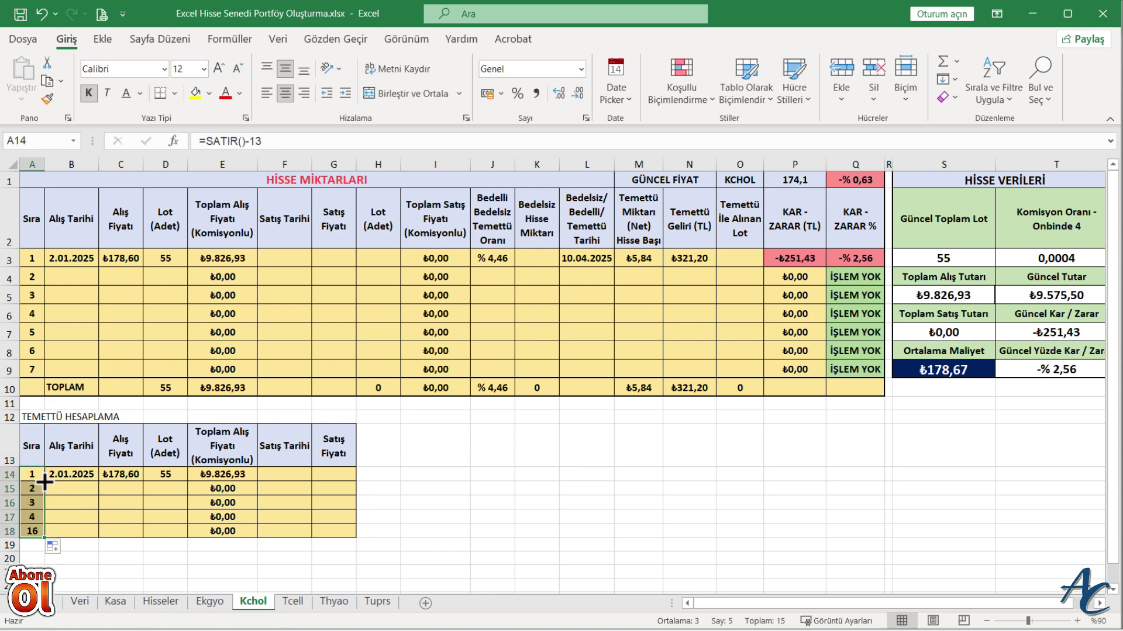
{"action": "left_click", "coordinate": [117, 572]}
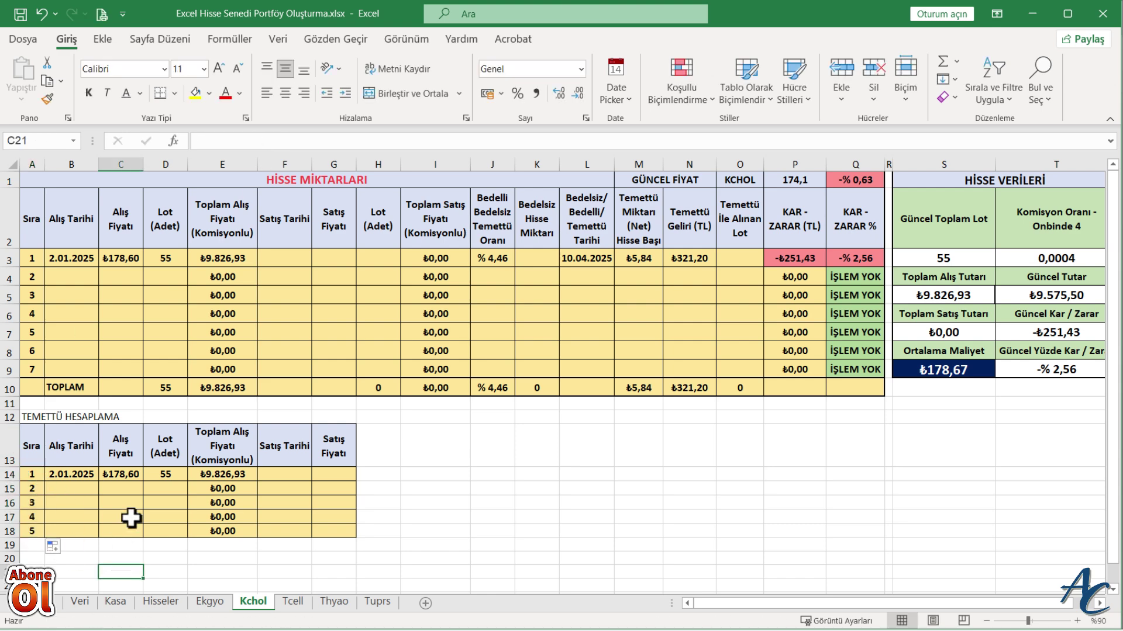
Clear the copied values in C14 and D14, and merge the D13:E13 header into one blank cell.
{"action": "left_click", "coordinate": [121, 477]}
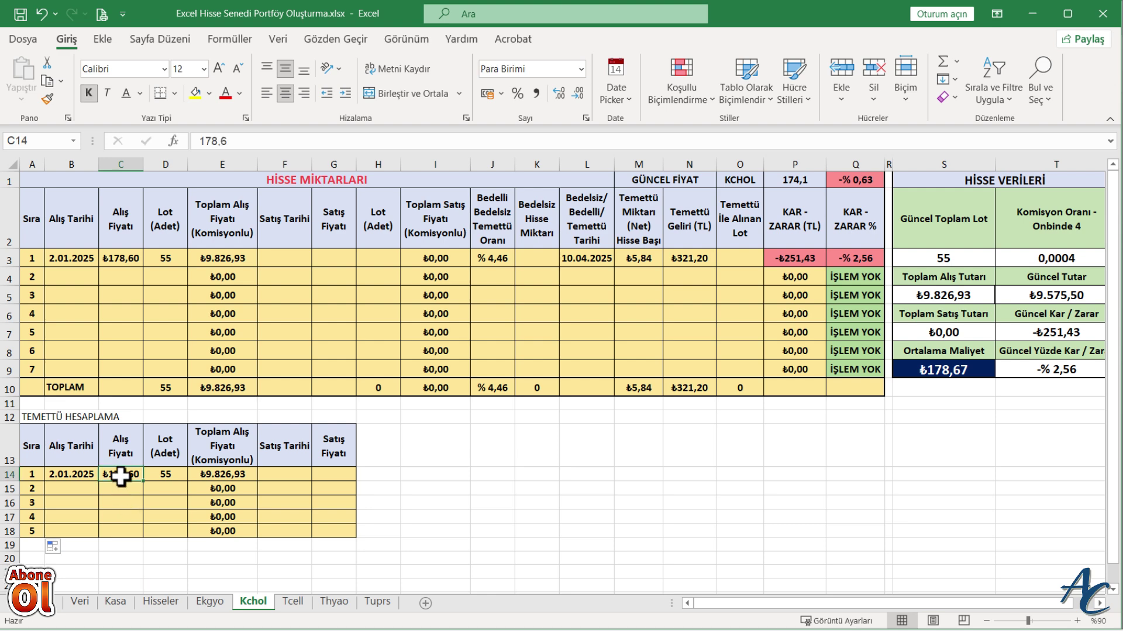
{"action": "key", "text": "Delete"}
{"action": "left_click", "coordinate": [164, 475]}
{"action": "key", "text": "Delete"}
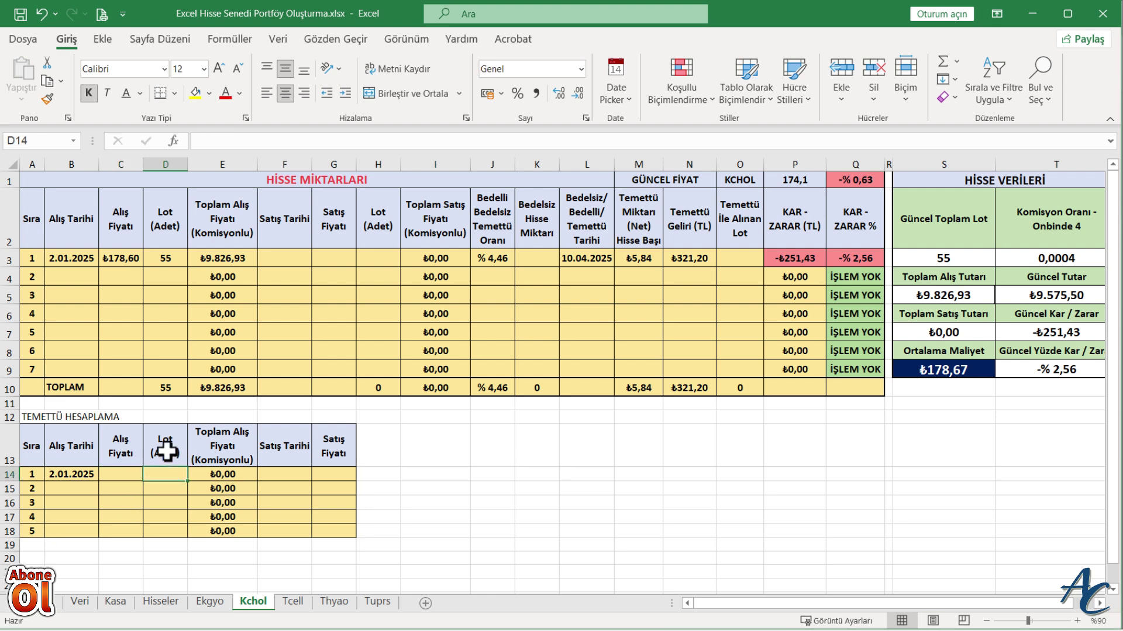
{"action": "left_click_drag", "start_coordinate": [166, 448], "coordinate": [211, 449]}
{"action": "left_click", "coordinate": [412, 92]}
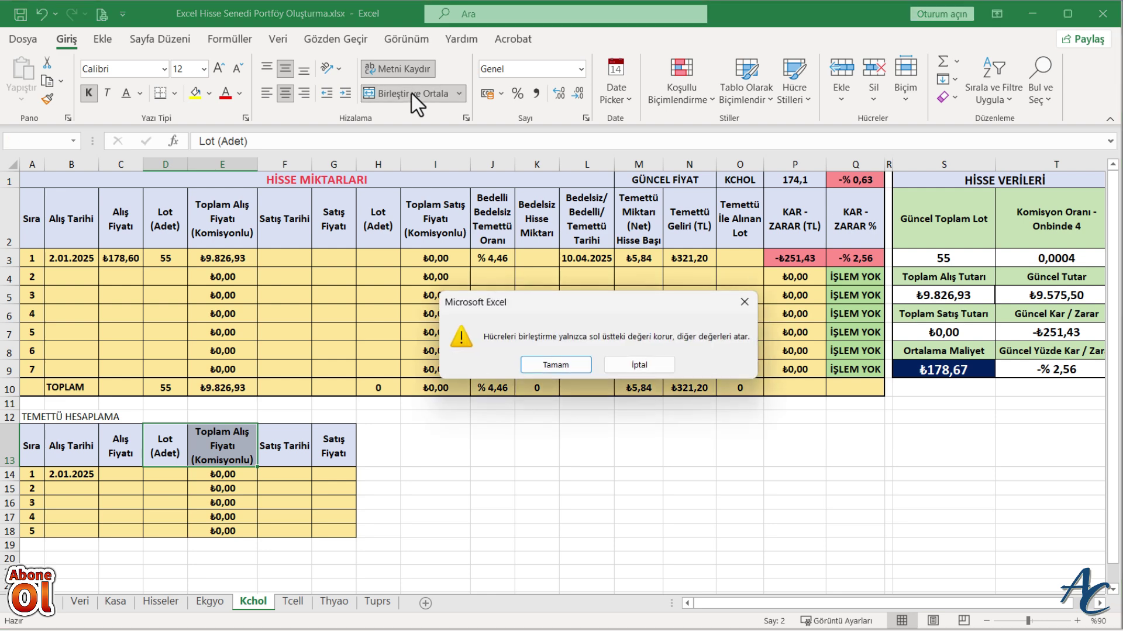
{"action": "left_click", "coordinate": [553, 364]}
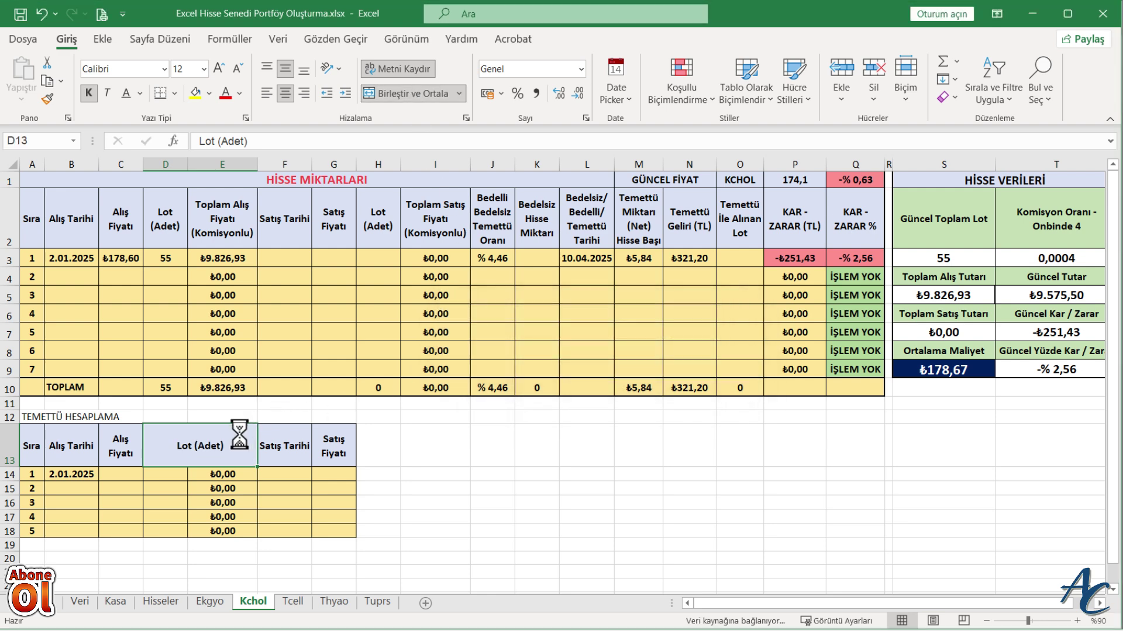
{"action": "key", "text": "Delete"}
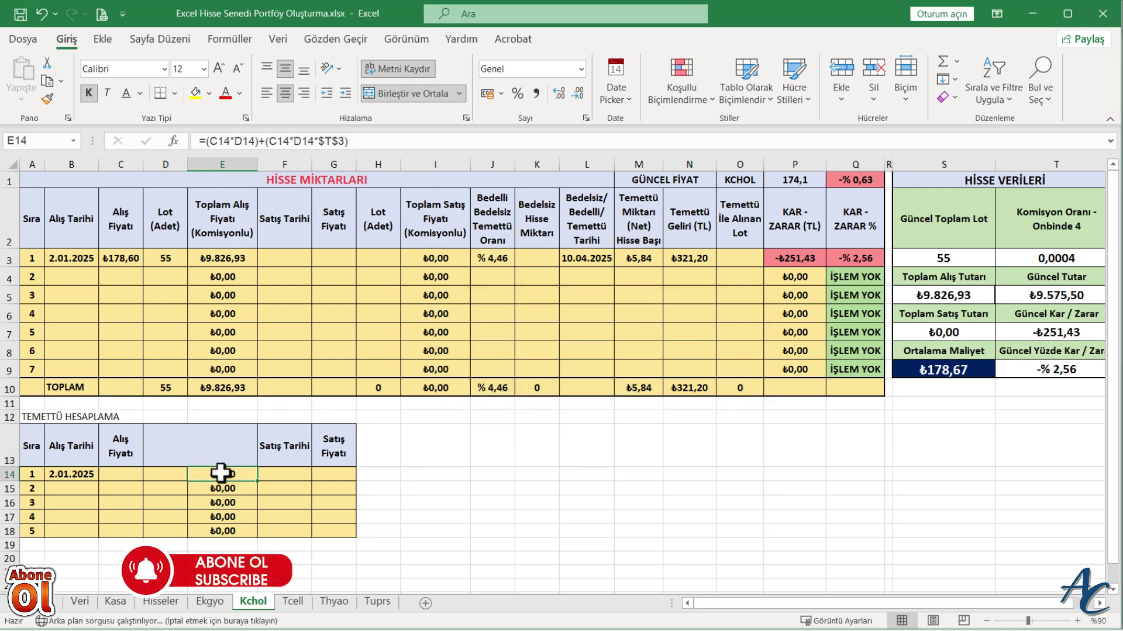
Clear E14:E18 and merge columns D and E in each of rows 14–18.
{"action": "left_click_drag", "start_coordinate": [213, 476], "coordinate": [223, 530]}
{"action": "key", "text": "Delete"}
{"action": "mouse_move", "coordinate": [161, 475]}
{"action": "left_mouse_down"}
{"action": "mouse_move", "coordinate": [222, 474]}
{"action": "mouse_move", "coordinate": [205, 489]}
{"action": "mouse_move", "coordinate": [205, 529]}
{"action": "left_mouse_up"}
{"action": "left_click", "coordinate": [412, 93]}
{"action": "left_click", "coordinate": [411, 93]}
{"action": "left_click", "coordinate": [412, 92]}
{"action": "left_click", "coordinate": [410, 93]}
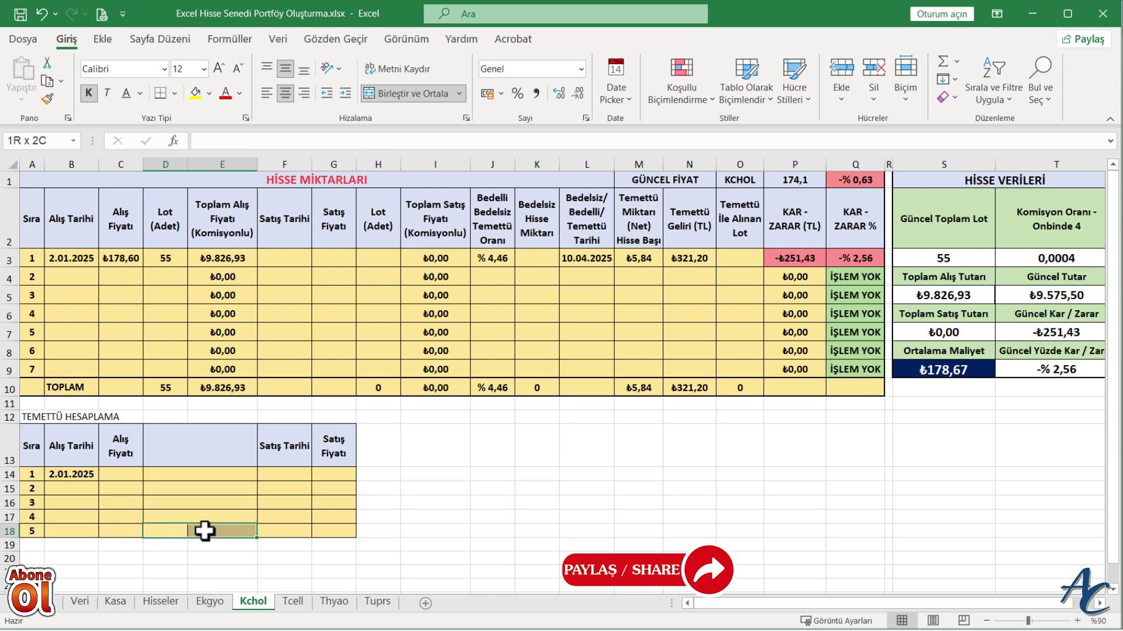
{"action": "left_click", "coordinate": [399, 95]}
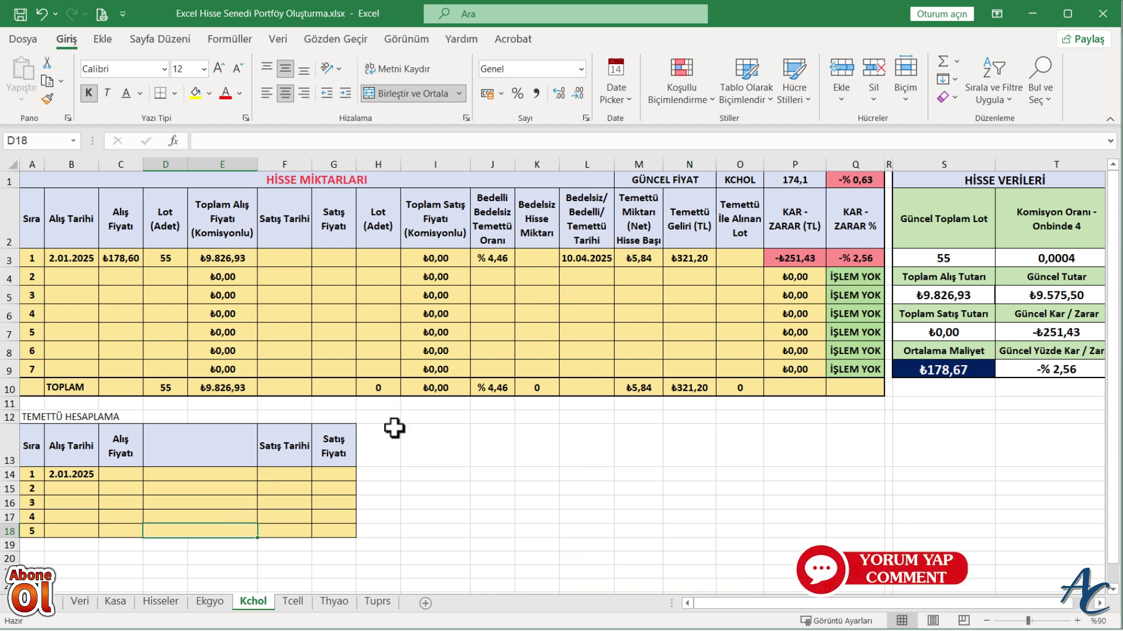
{"action": "left_click", "coordinate": [423, 449]}
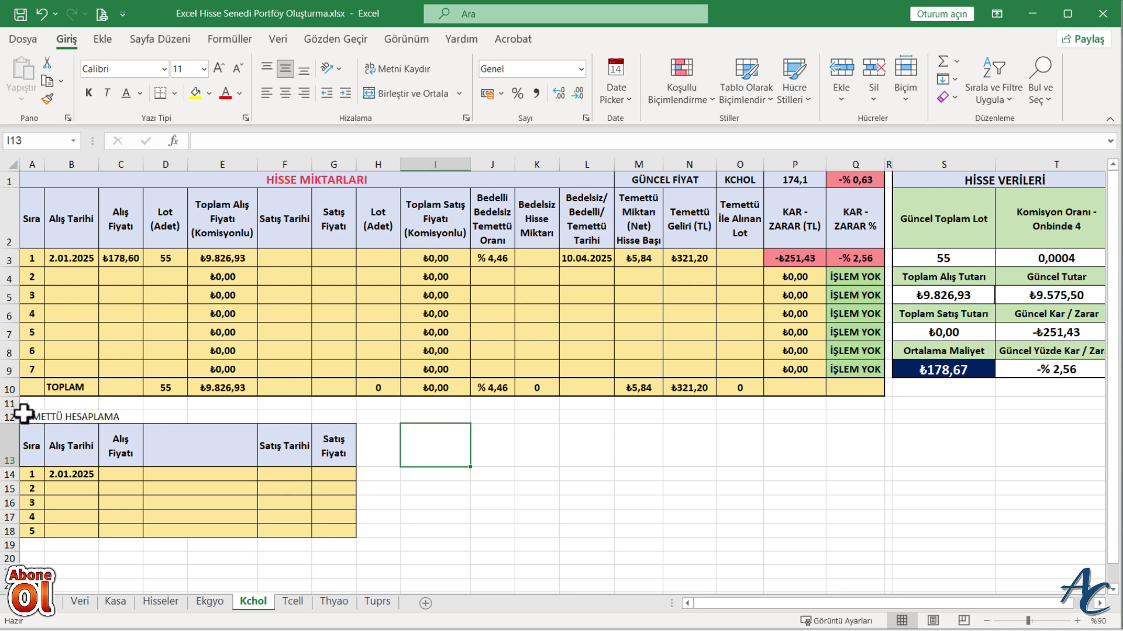
Merge and centre the TEMETTÜ HESAPLAMA title across A12:G12 in bold, size 14.
{"action": "left_click_drag", "start_coordinate": [24, 414], "coordinate": [336, 415]}
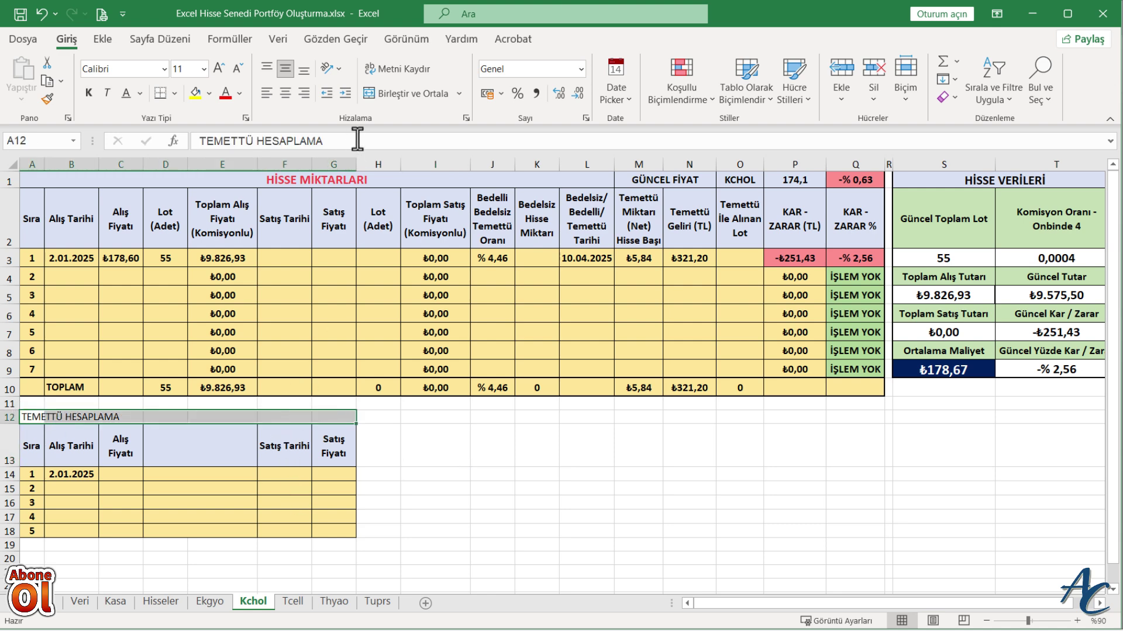
{"action": "left_click", "coordinate": [410, 94]}
{"action": "left_click", "coordinate": [89, 92]}
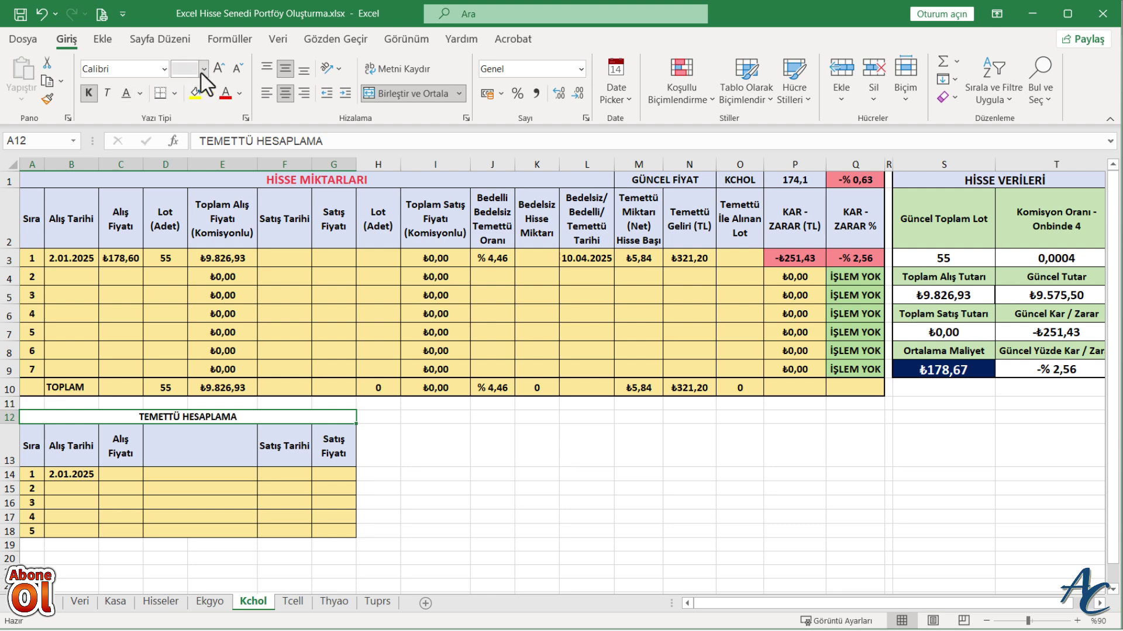
{"action": "left_click", "coordinate": [218, 69]}
{"action": "left_click", "coordinate": [219, 68]}
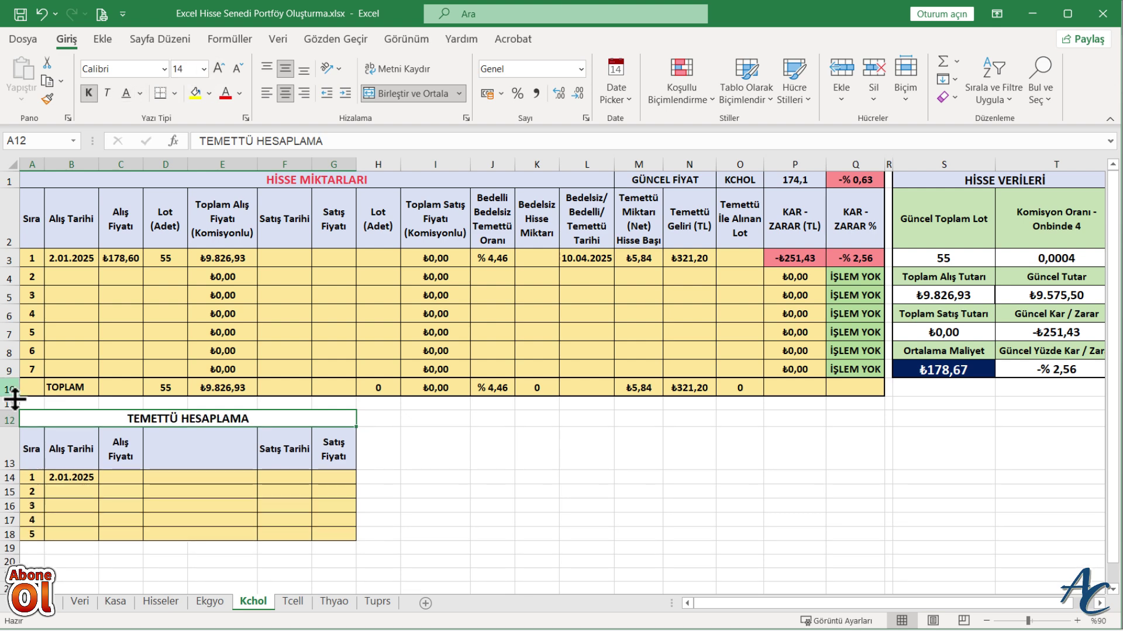
Increase the row height of rows 14–18.
{"action": "left_click_drag", "start_coordinate": [7, 477], "coordinate": [10, 534]}
{"action": "right_click", "coordinate": [12, 534]}
{"action": "left_click", "coordinate": [72, 476]}
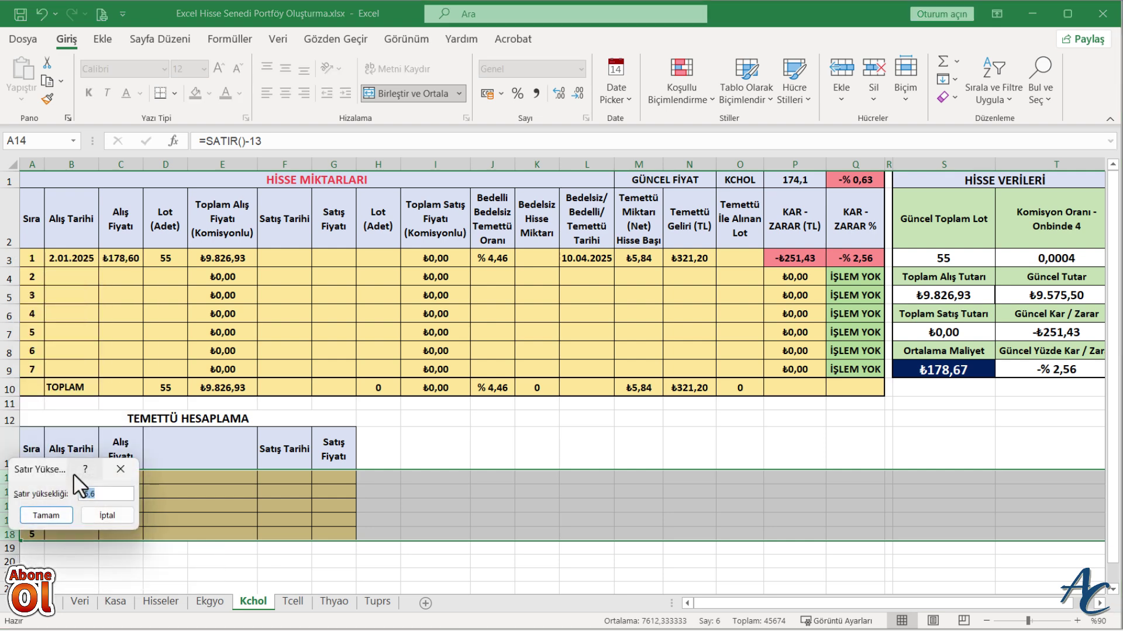
{"action": "key", "text": "Return"}
{"action": "left_click", "coordinate": [435, 500]}
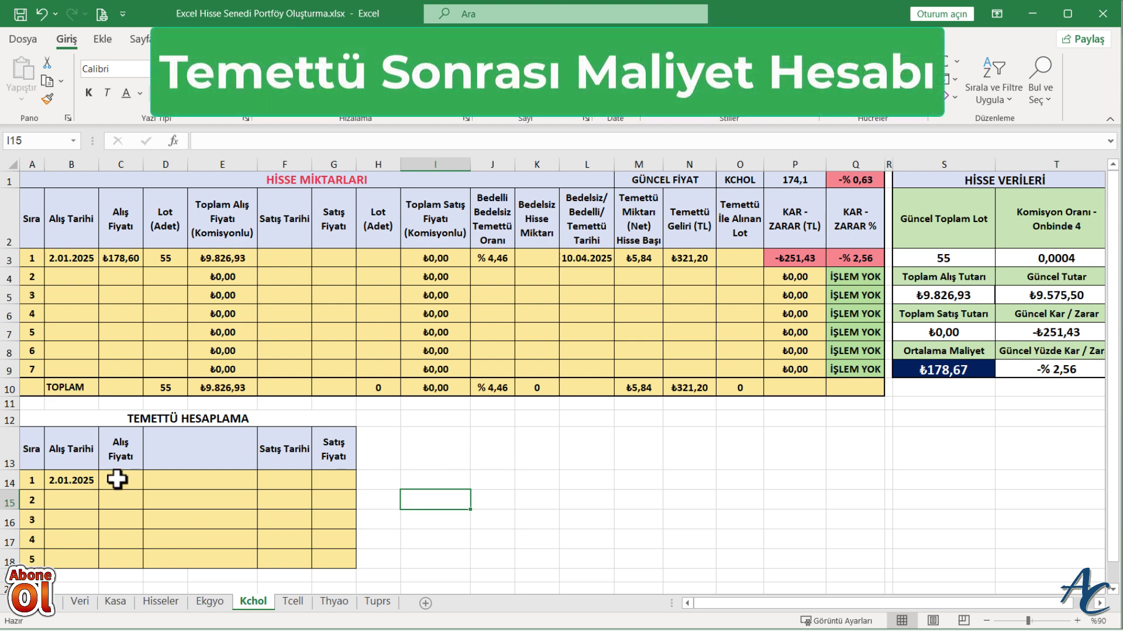
Enter =C3-(C3*$J$3) in C14, giving a dividend-adjusted purchase price of ₺170,63.
{"action": "left_click", "coordinate": [117, 479]}
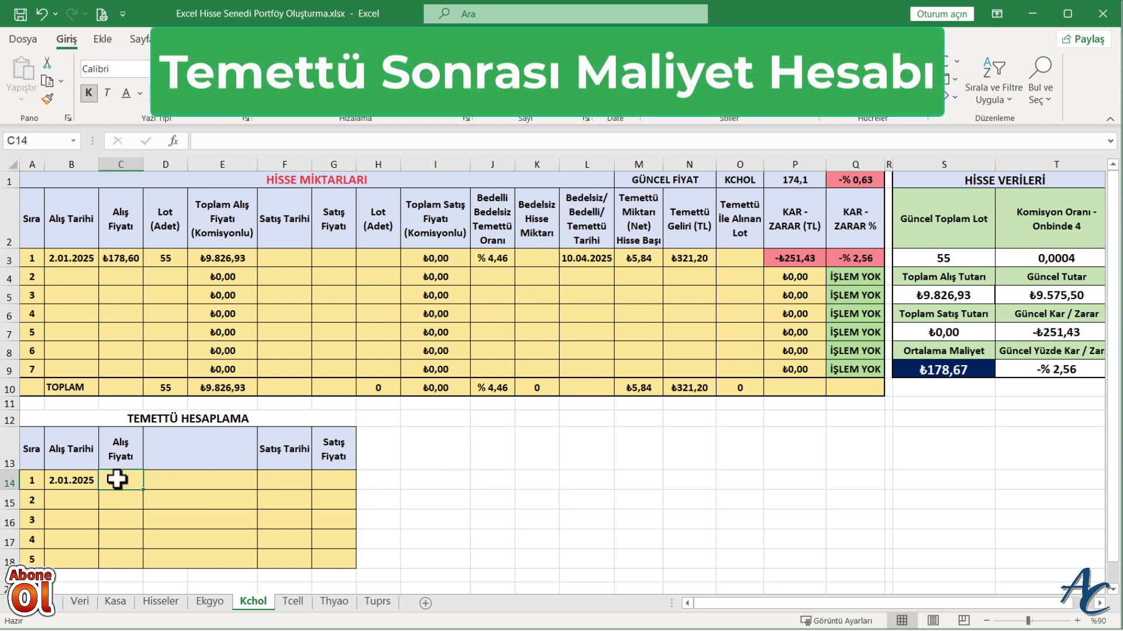
{"action": "type", "text": "="}
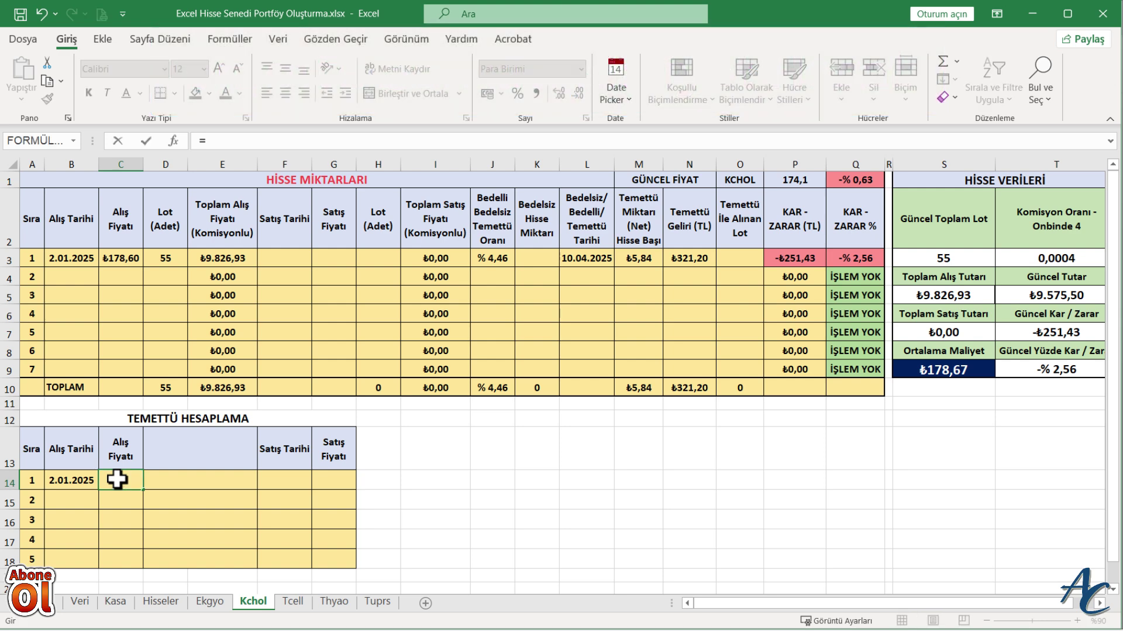
{"action": "left_click", "coordinate": [131, 257]}
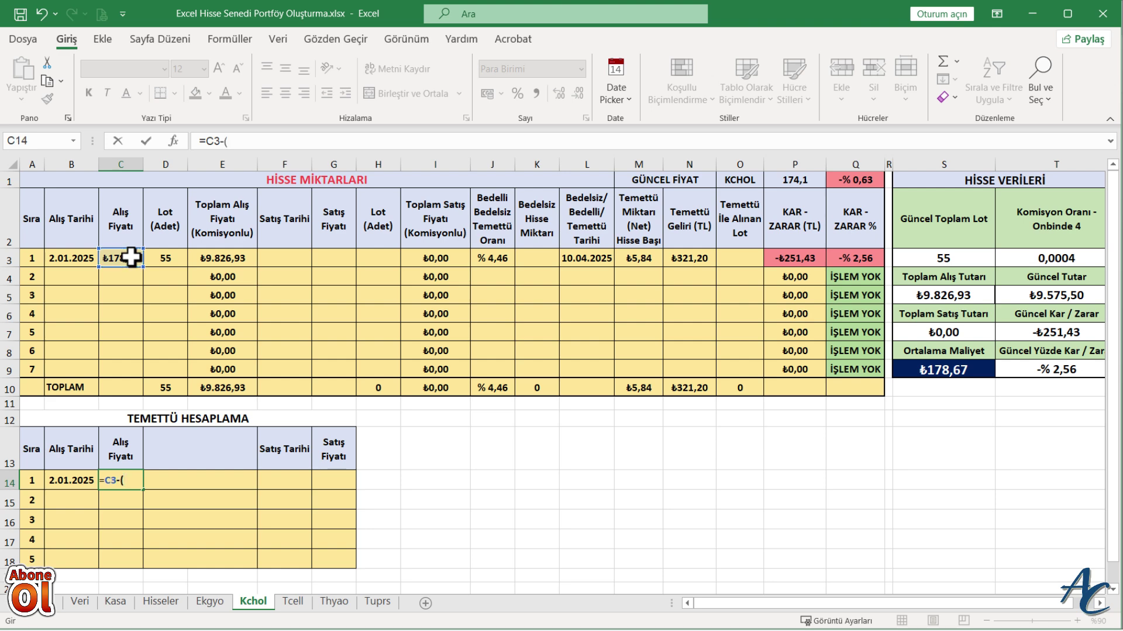
{"action": "left_click", "coordinate": [131, 257]}
{"action": "type", "text": "*"}
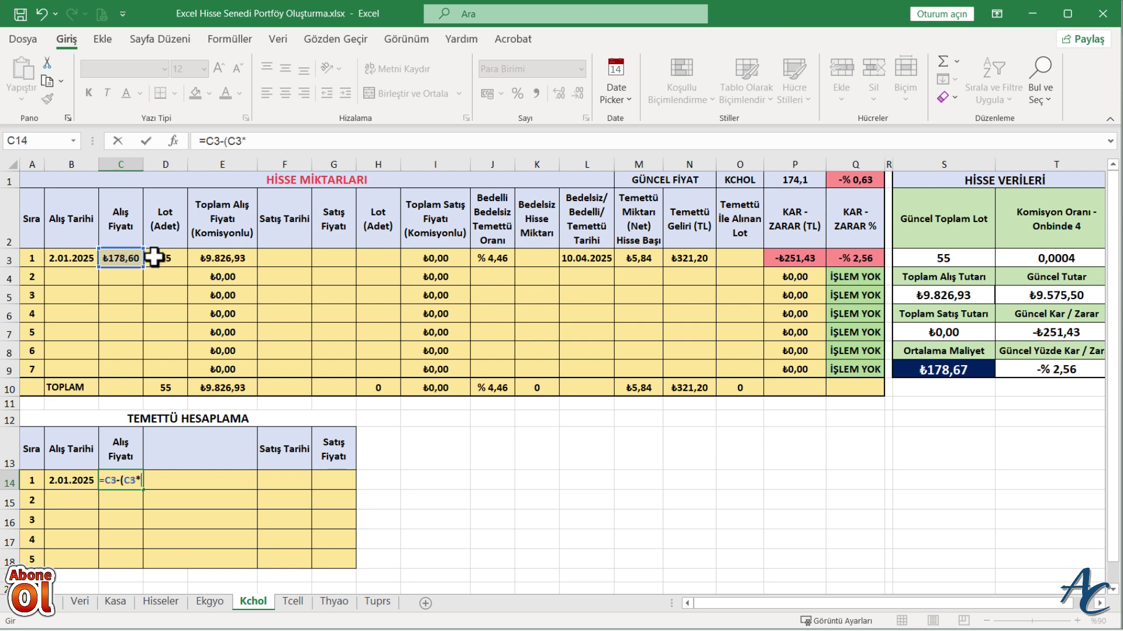
{"action": "left_click", "coordinate": [500, 261]}
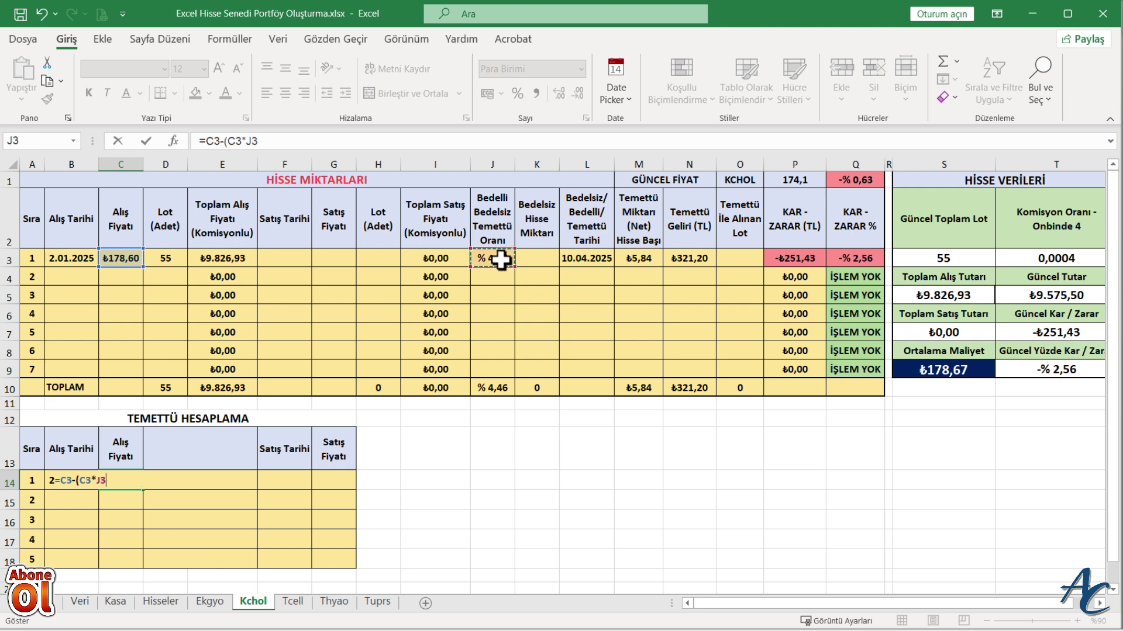
{"action": "left_click", "coordinate": [247, 140]}
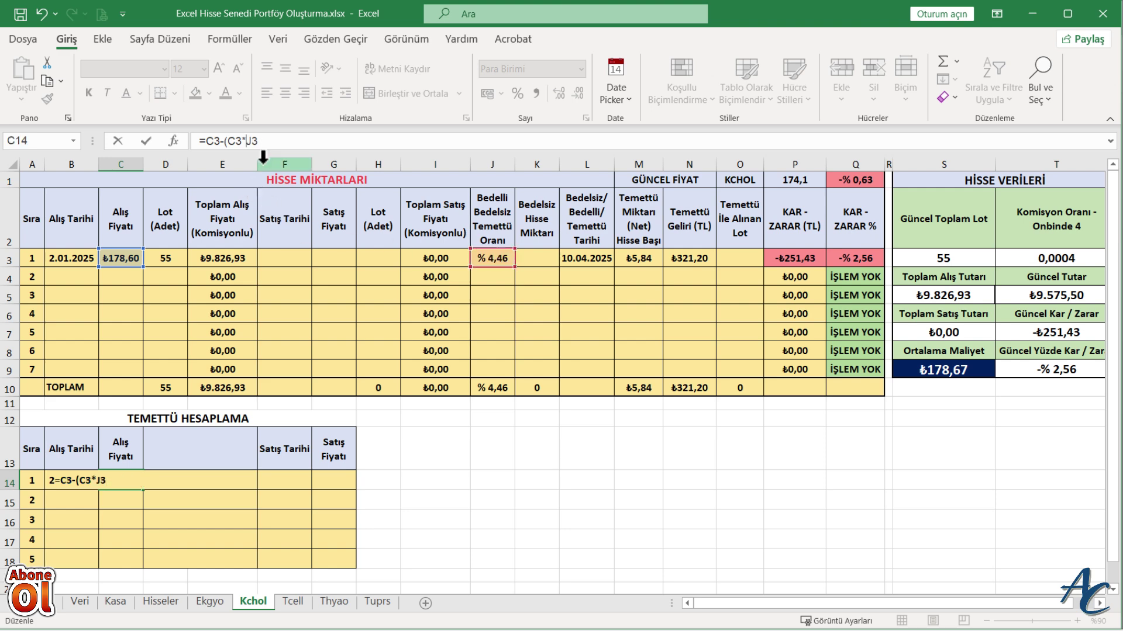
{"action": "key", "text": "F4"}
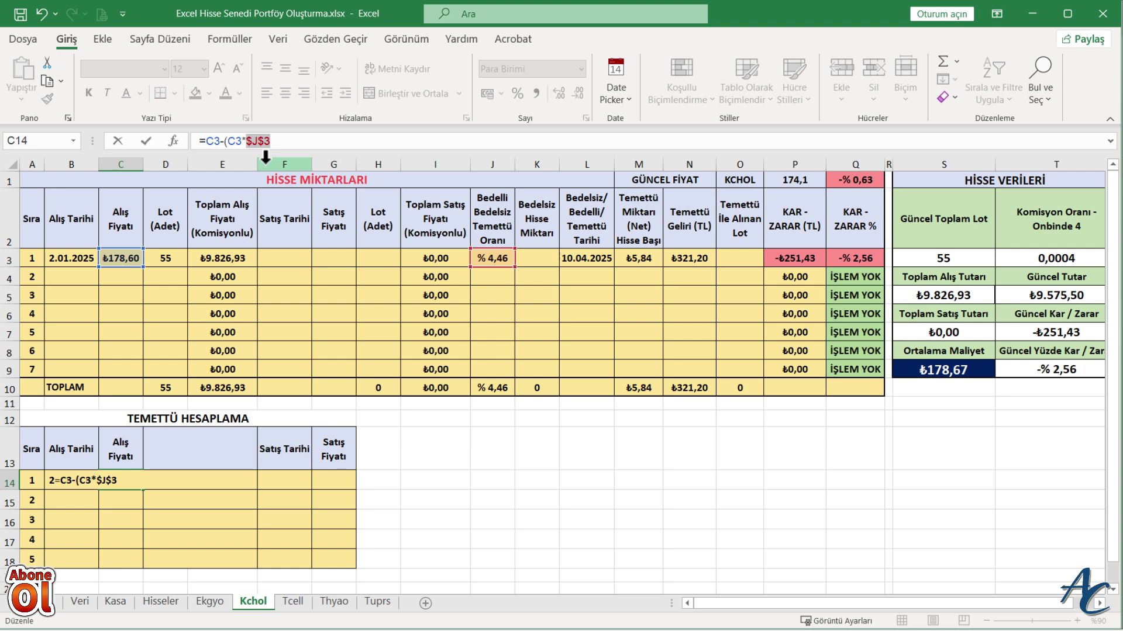
{"action": "left_click", "coordinate": [285, 145]}
{"action": "type", "text": ")"}
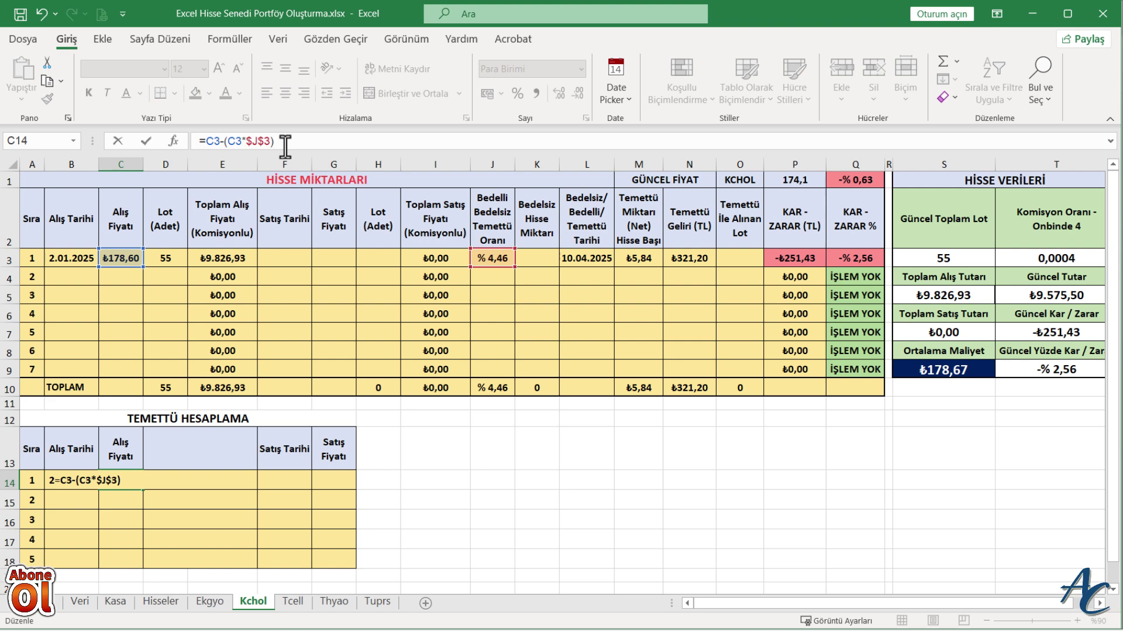
{"action": "key", "text": "Return"}
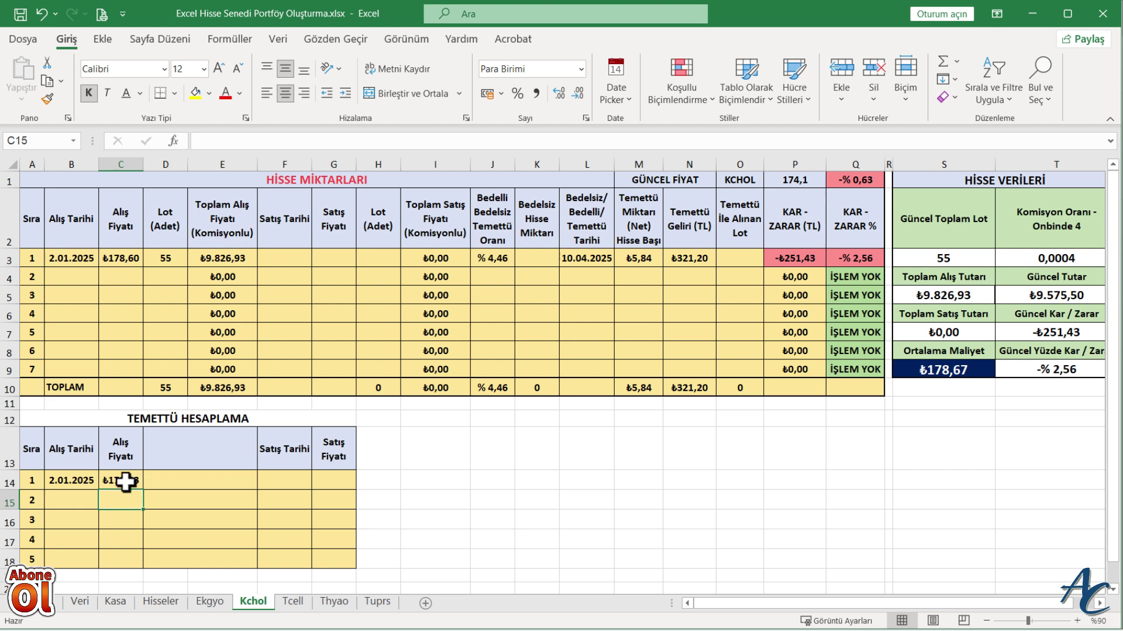
Copy C14's adjustment formula into G14, which then shows ₺0,00.
{"action": "left_click", "coordinate": [125, 480]}
{"action": "key", "text": "ctrl+c"}
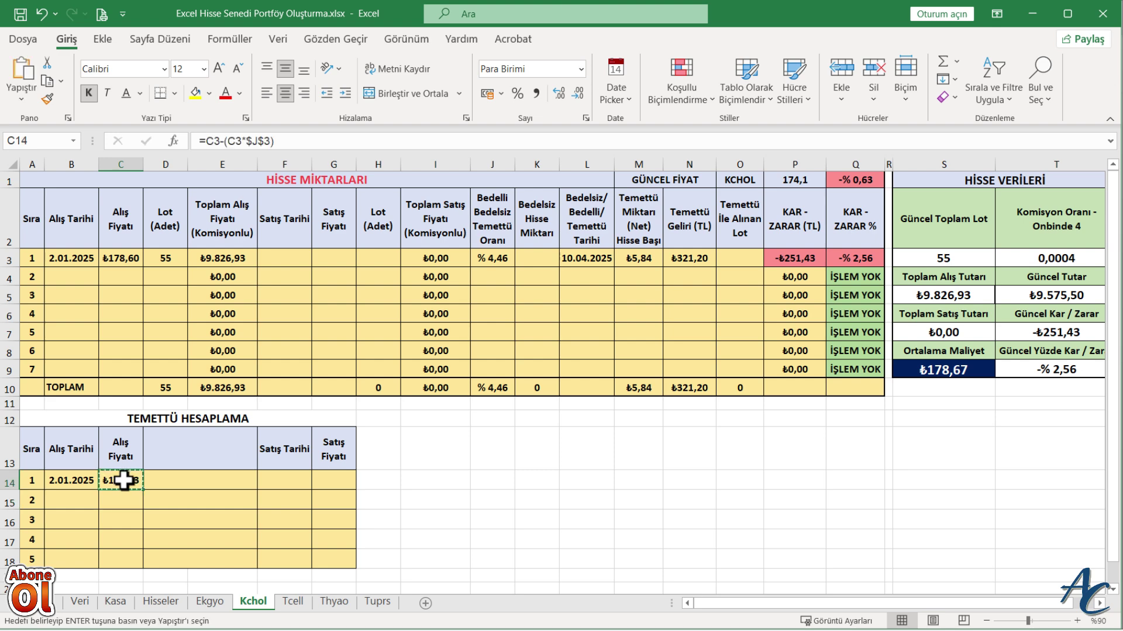
{"action": "left_click", "coordinate": [342, 476]}
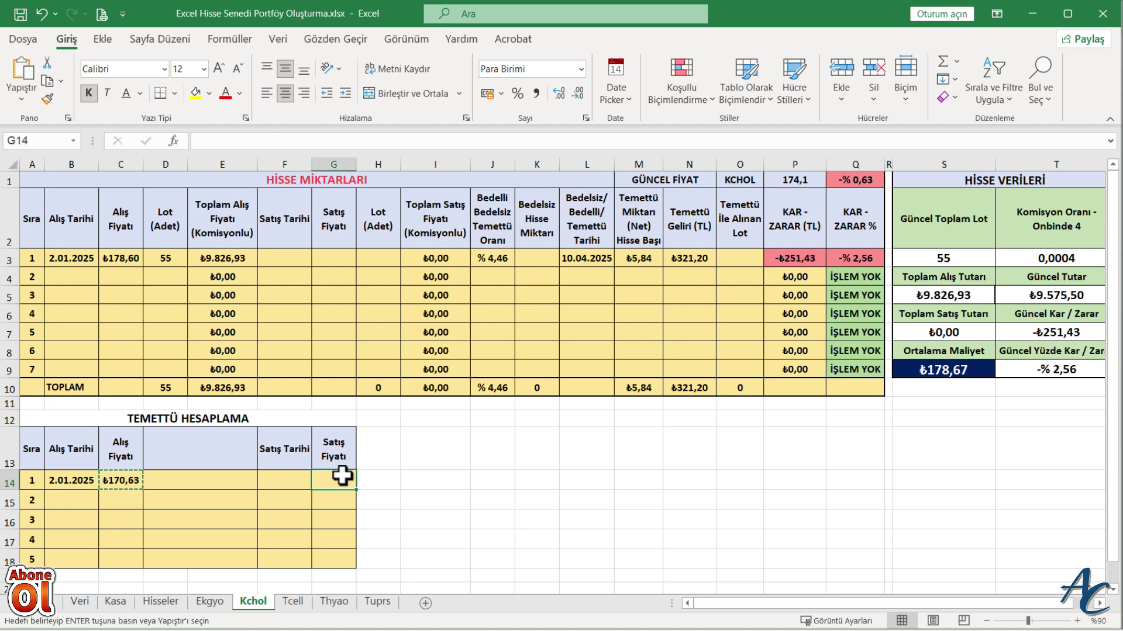
{"action": "key", "text": "ctrl+v"}
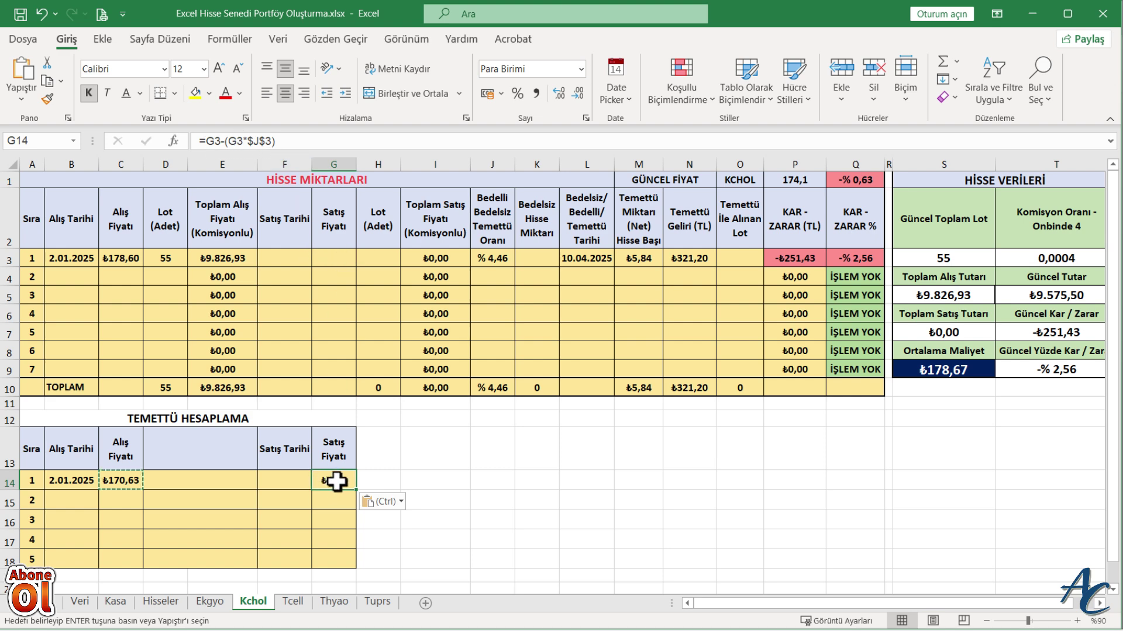
{"action": "left_click", "coordinate": [461, 453]}
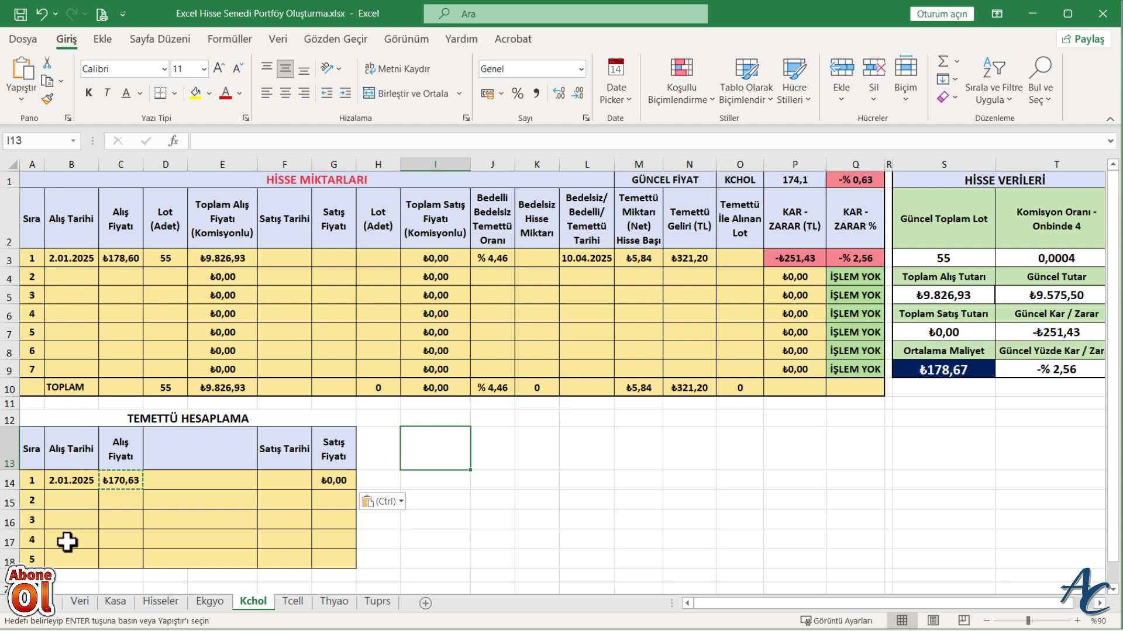
Fill the C14 and G14 adjustment formulas down through row 17.
{"action": "left_click", "coordinate": [121, 482]}
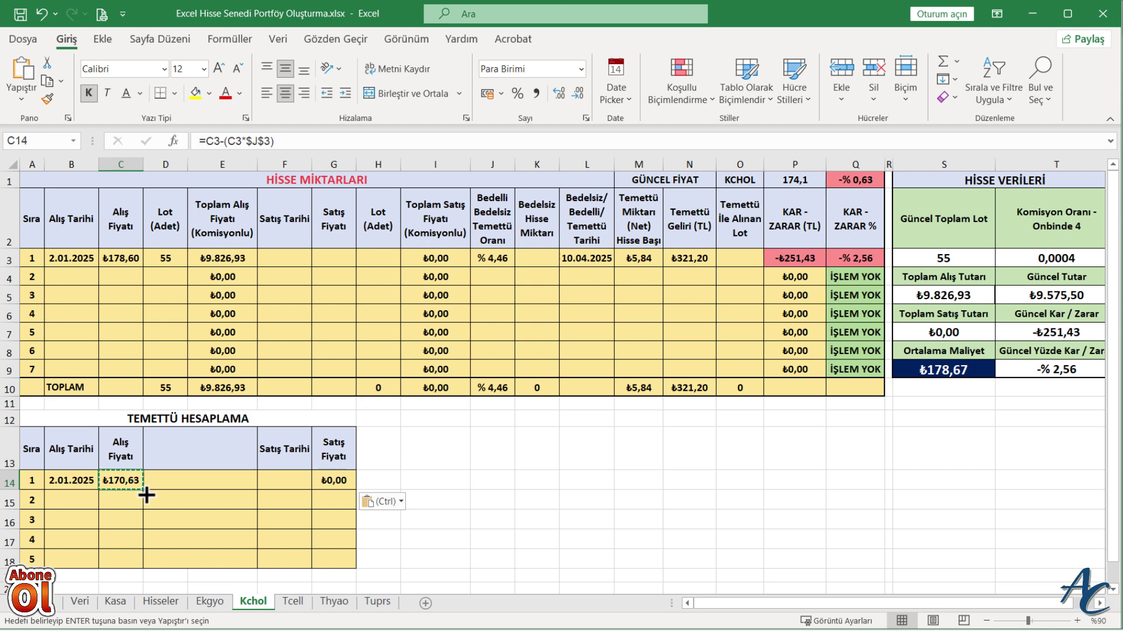
{"action": "left_click_drag", "start_coordinate": [143, 494], "coordinate": [144, 554]}
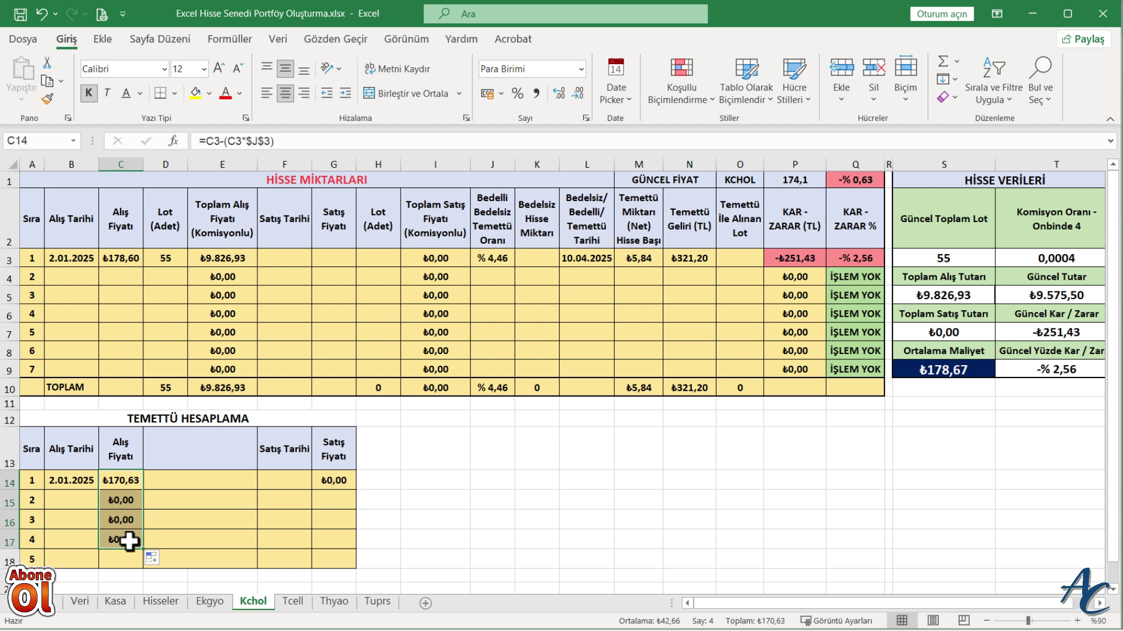
{"action": "left_click", "coordinate": [337, 481]}
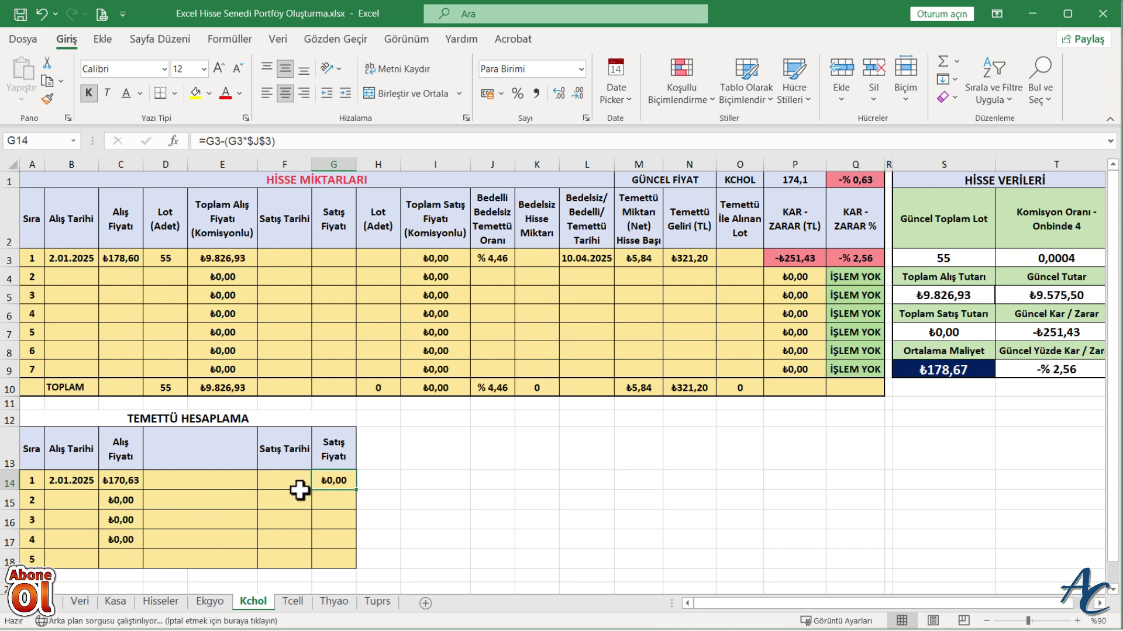
{"action": "left_click_drag", "start_coordinate": [356, 489], "coordinate": [359, 541]}
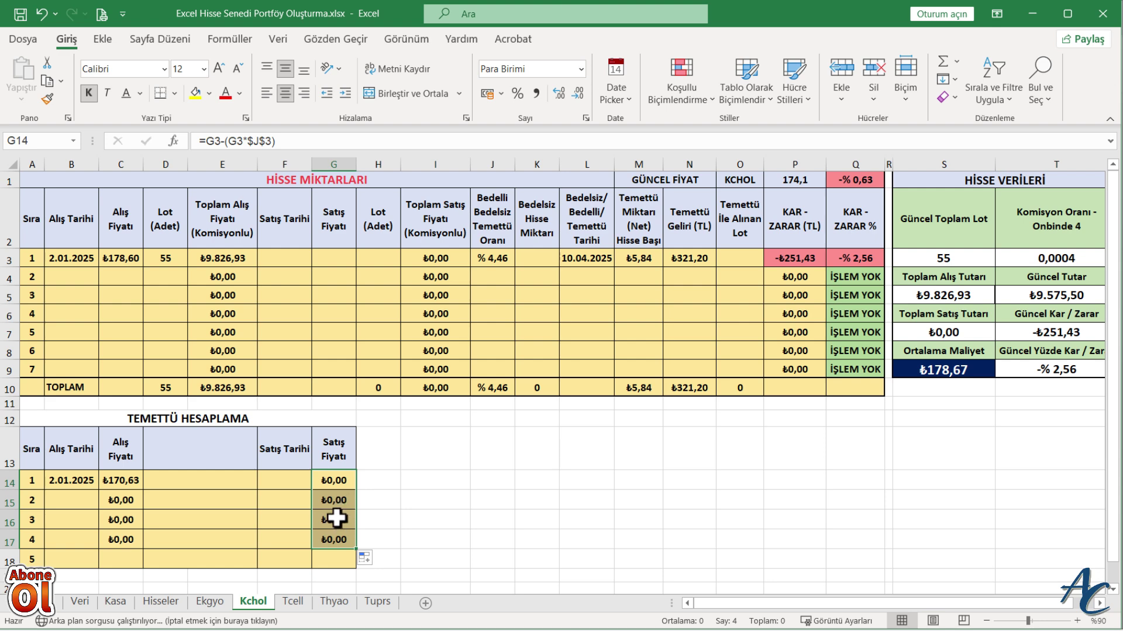
{"action": "left_click", "coordinate": [396, 499]}
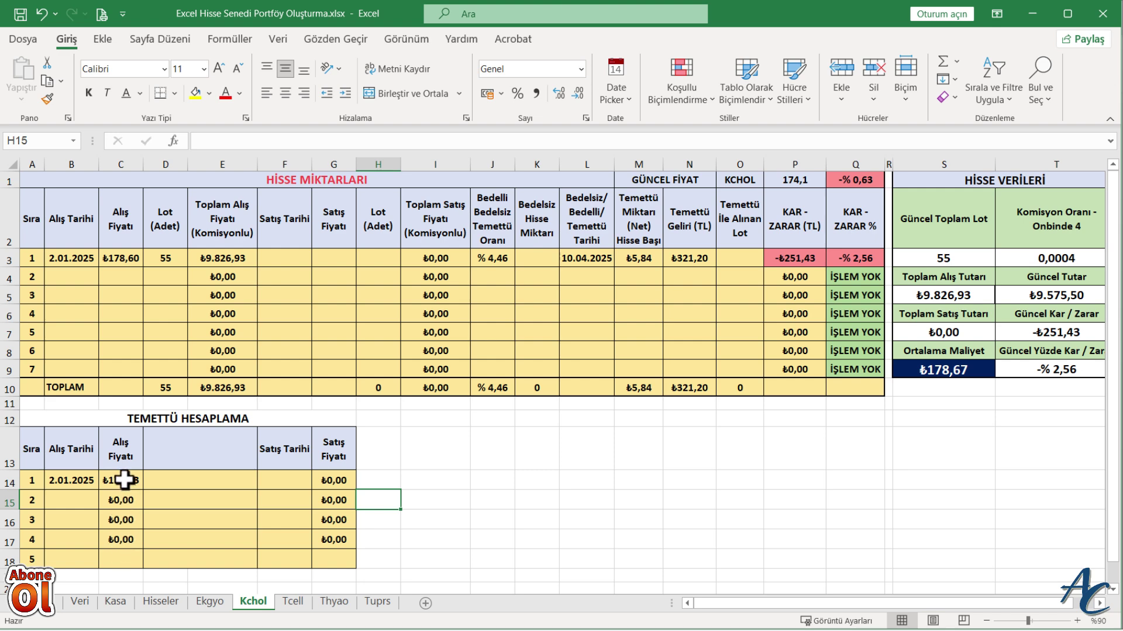
{"action": "left_click", "coordinate": [124, 480]}
{"action": "right_click", "coordinate": [123, 480]}
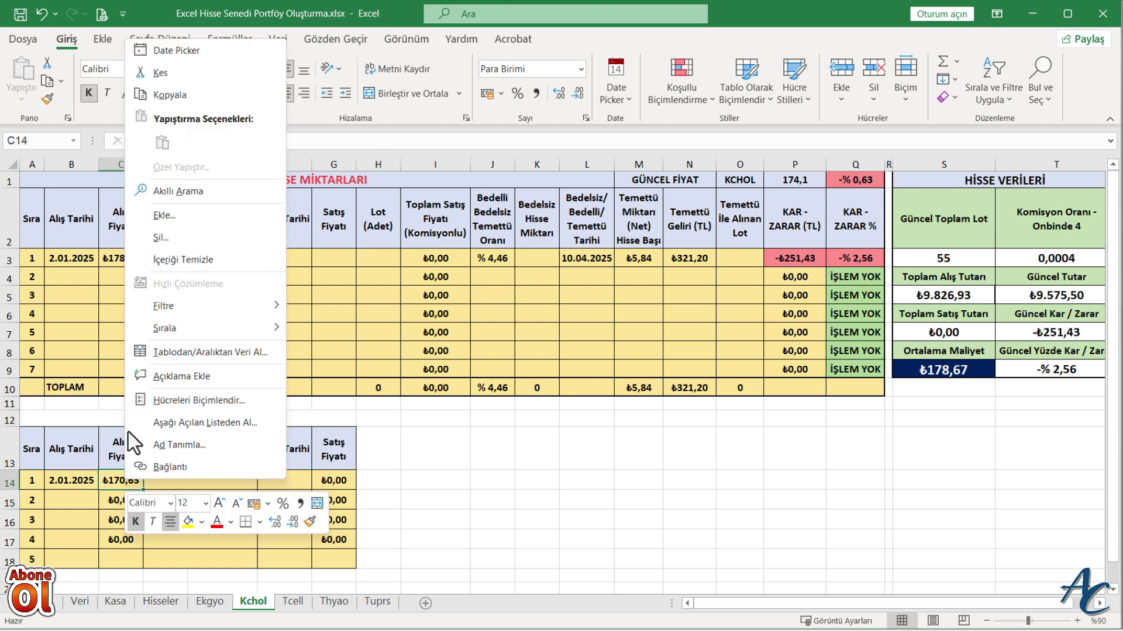
{"action": "left_click", "coordinate": [194, 95]}
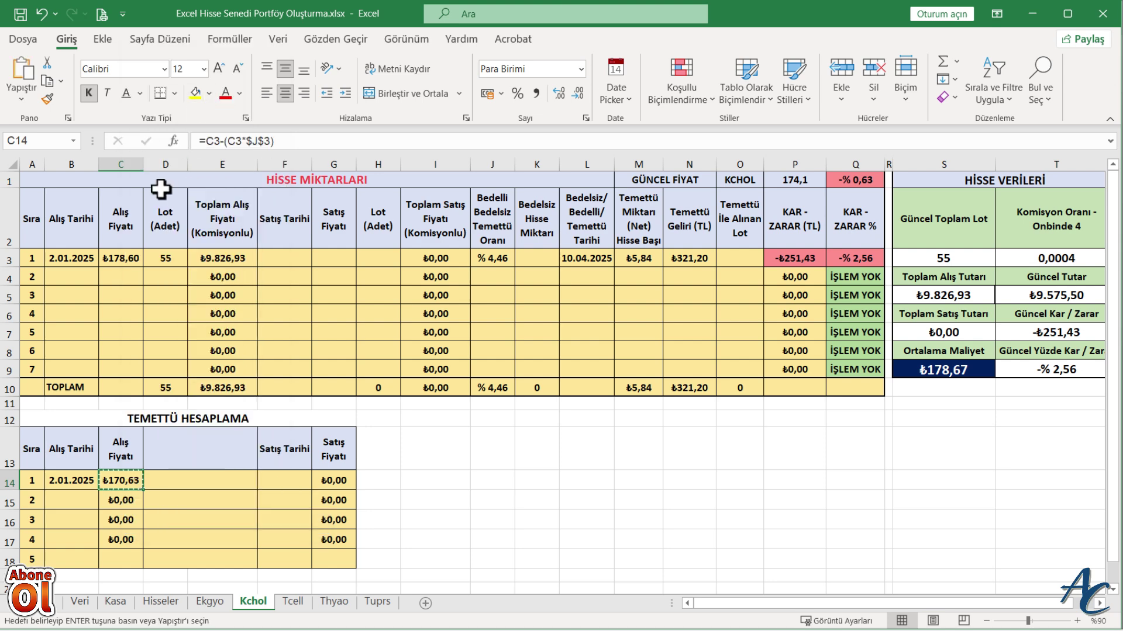
{"action": "right_click", "coordinate": [117, 258]}
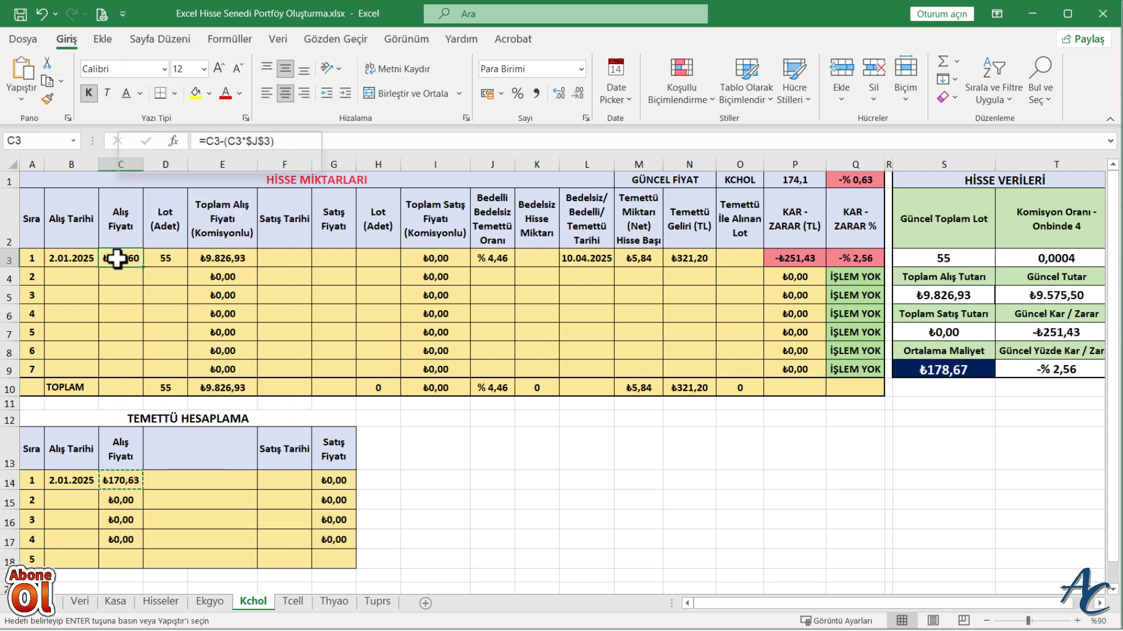
{"action": "left_click", "coordinate": [175, 293]}
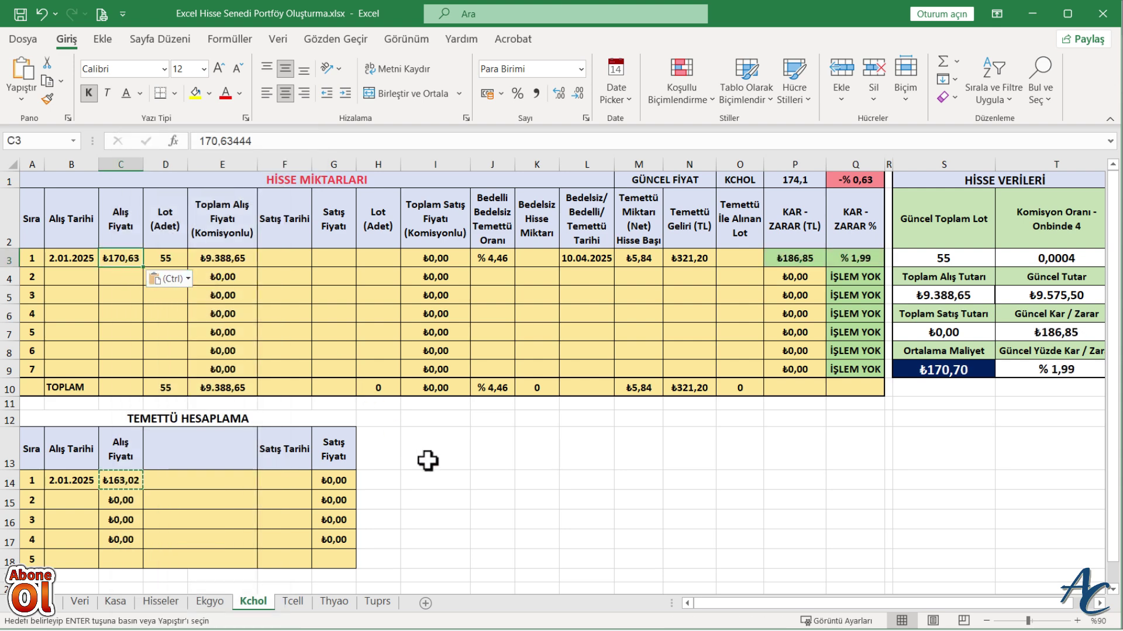
{"action": "left_click", "coordinate": [408, 438]}
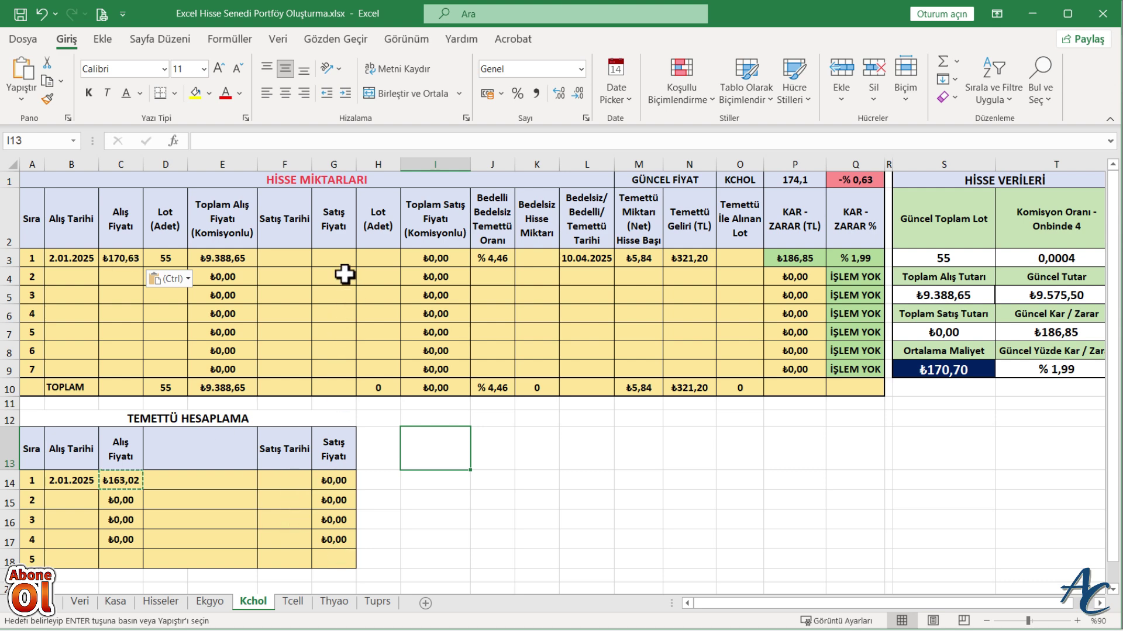
{"action": "left_click", "coordinate": [490, 448]}
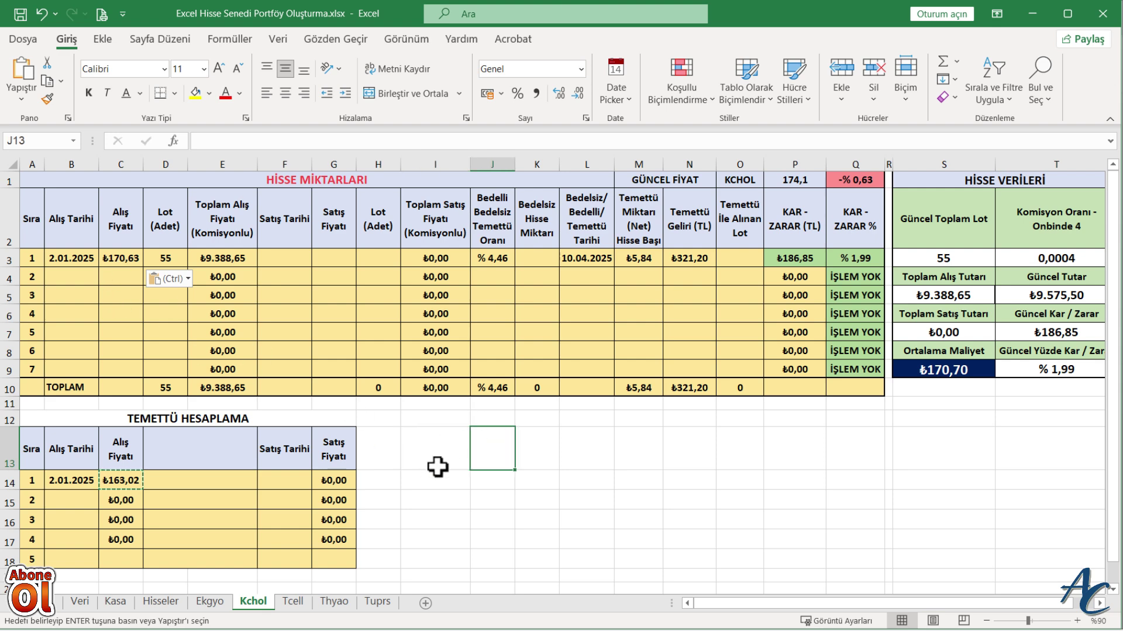
{"action": "double_click", "coordinate": [494, 456]}
{"action": "left_click", "coordinate": [482, 492]}
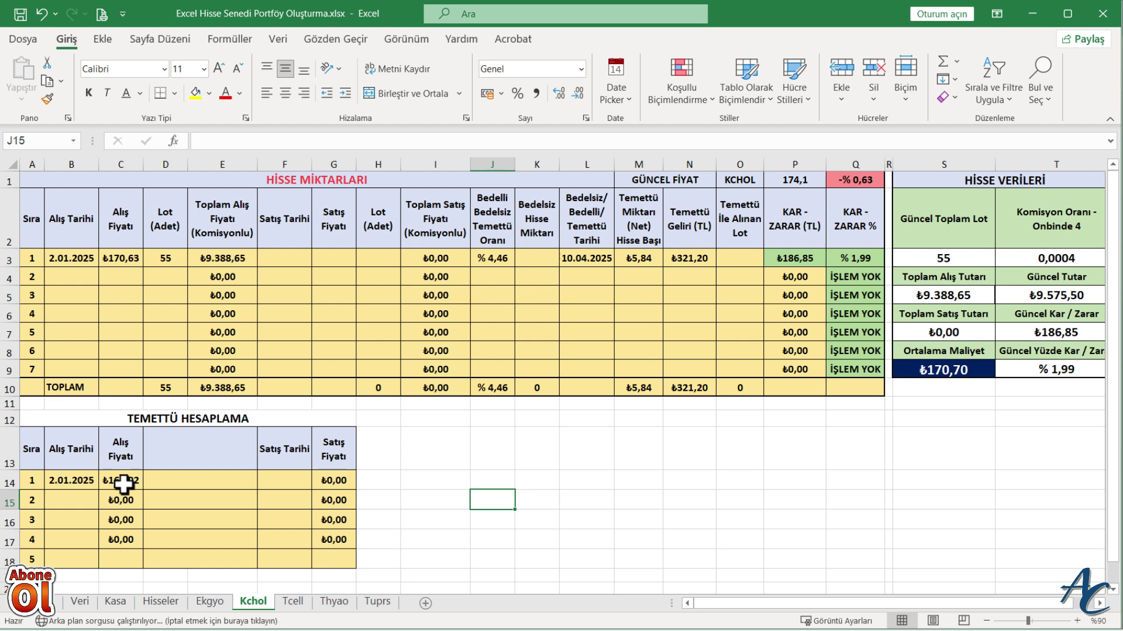
{"action": "left_click", "coordinate": [181, 478]}
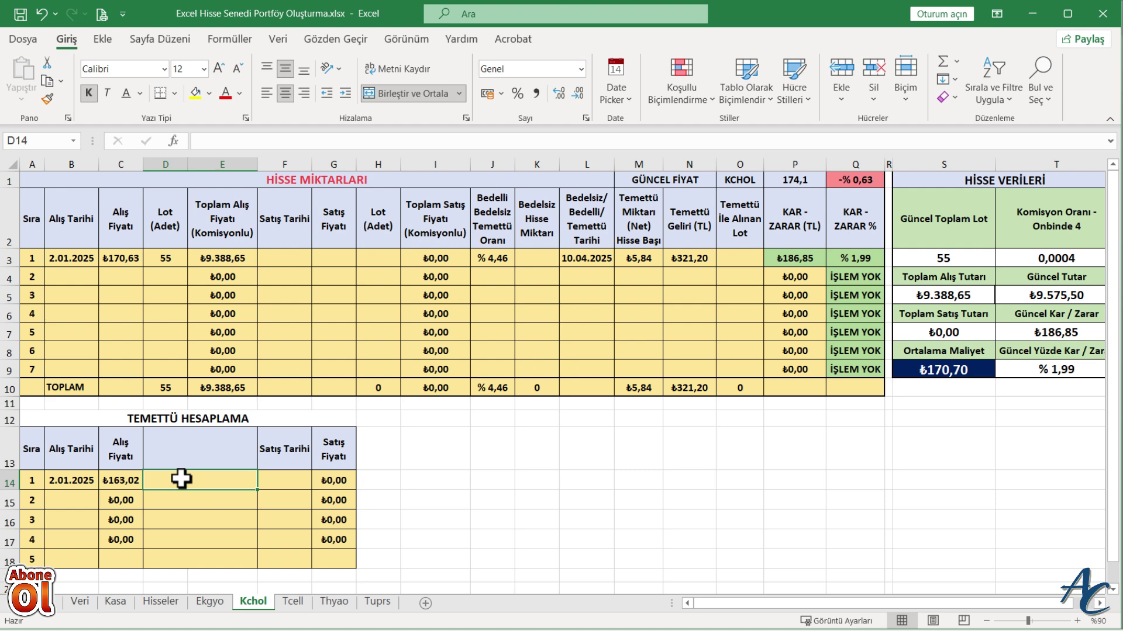
Enter =FORMÜLMETNİ(C14) in D14 to display C14's formula text.
{"action": "type", "text": "="}
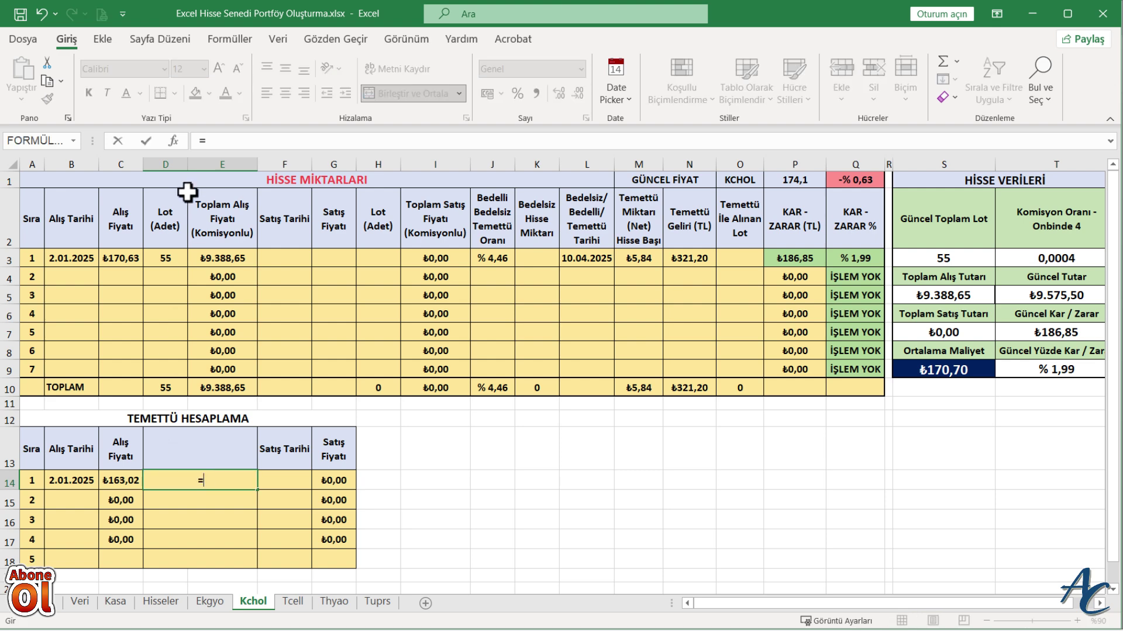
{"action": "left_click", "coordinate": [236, 39]}
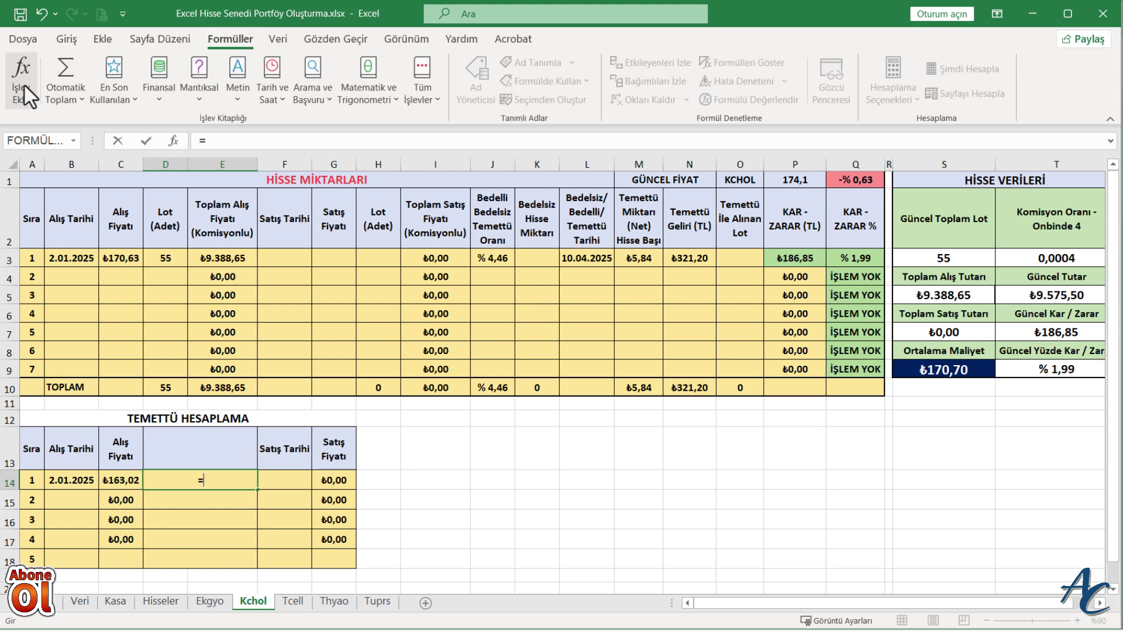
{"action": "left_click", "coordinate": [22, 79]}
{"action": "left_click", "coordinate": [286, 274]}
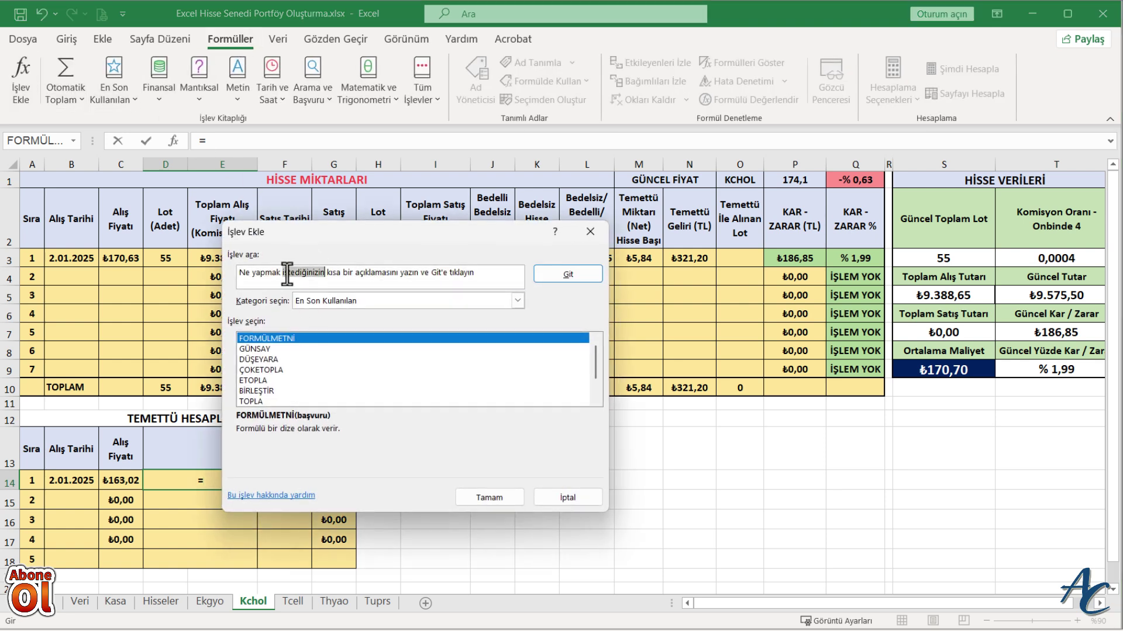
{"action": "type", "text": "formül"}
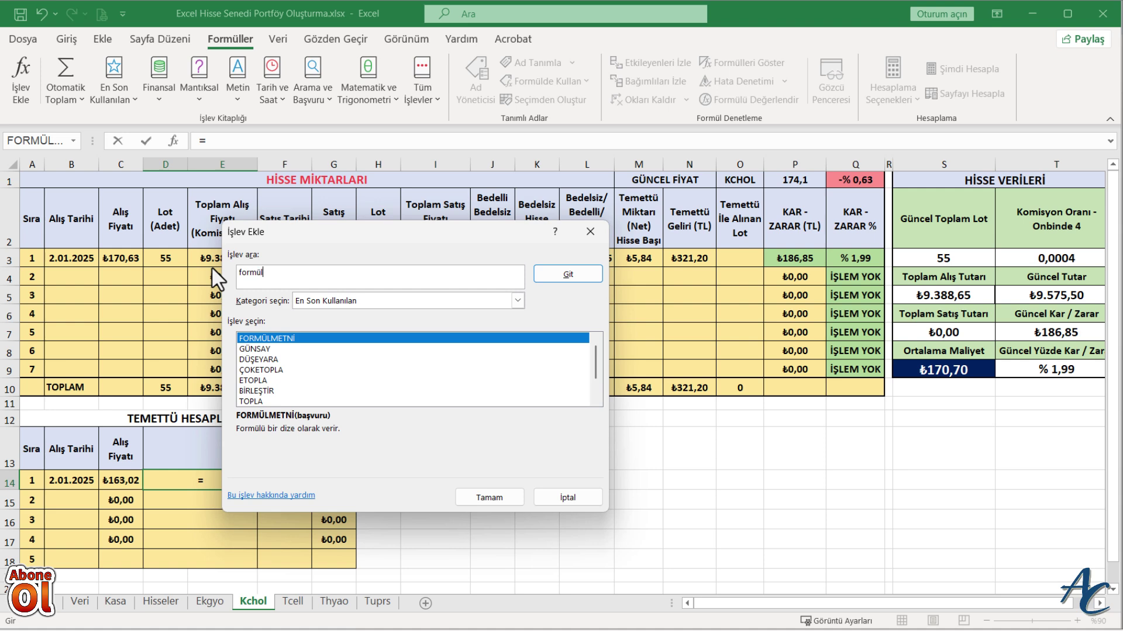
{"action": "left_click", "coordinate": [566, 275]}
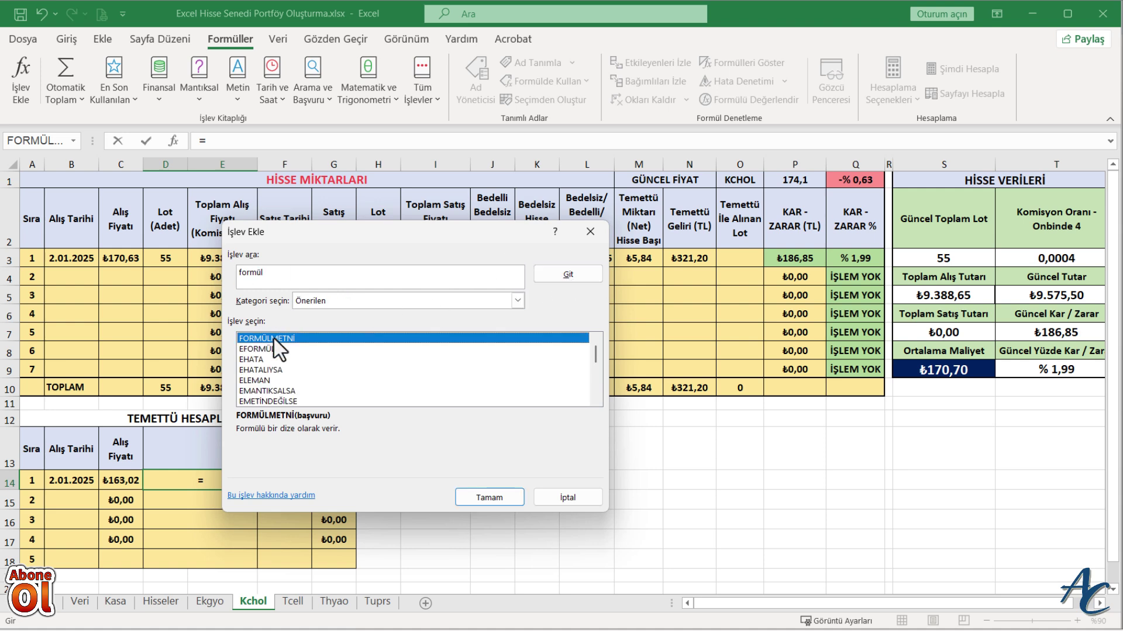
{"action": "left_click", "coordinate": [494, 497]}
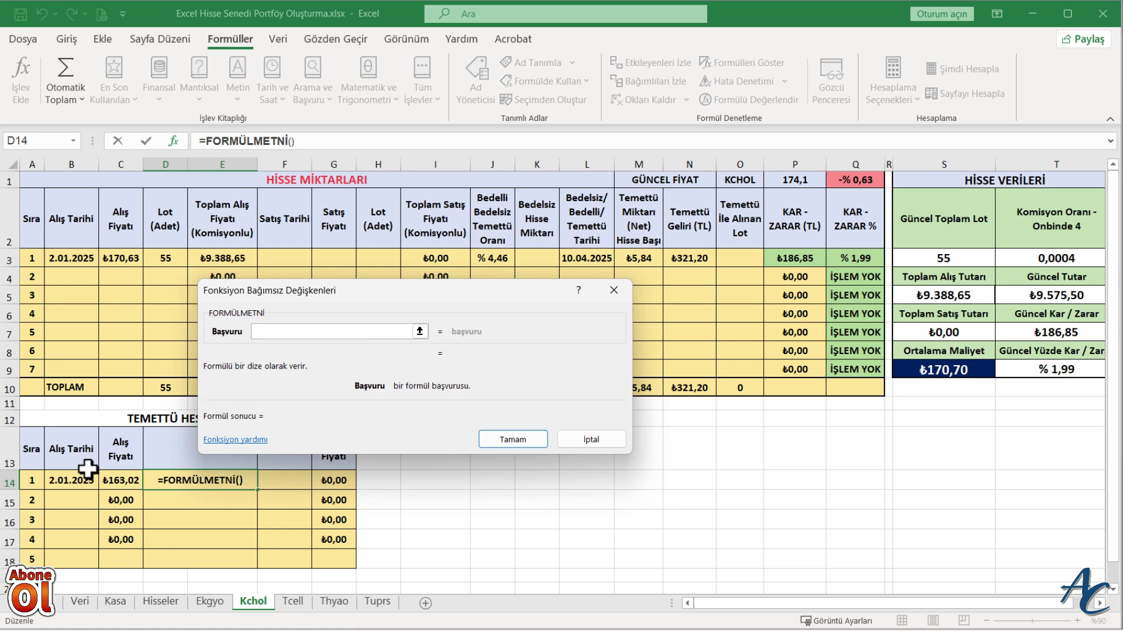
{"action": "left_click", "coordinate": [115, 483]}
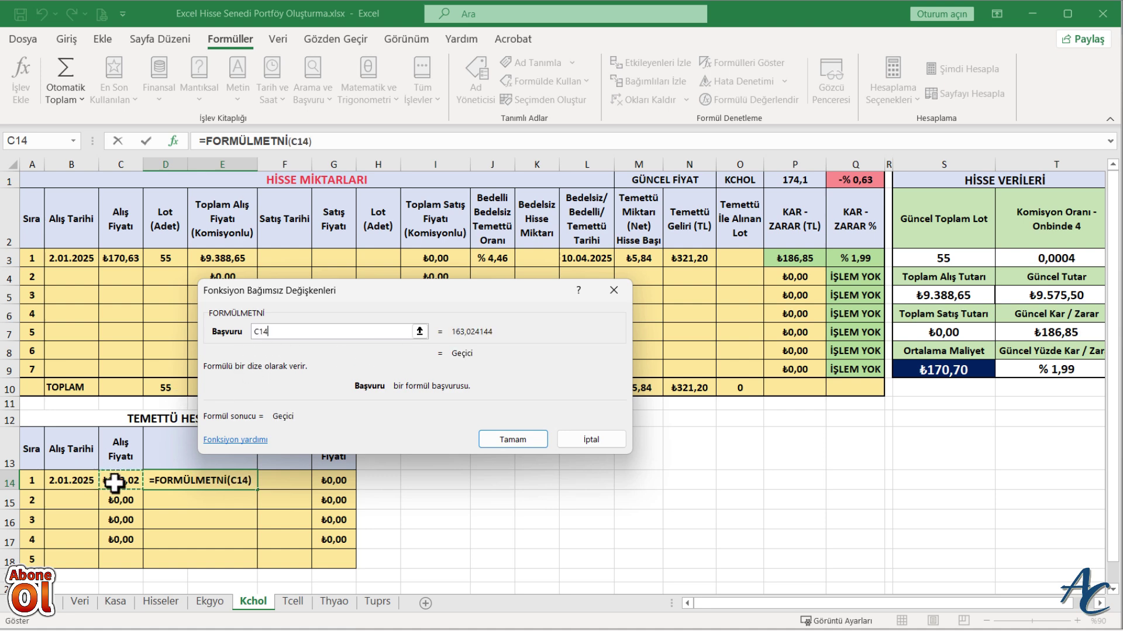
{"action": "left_click", "coordinate": [529, 444]}
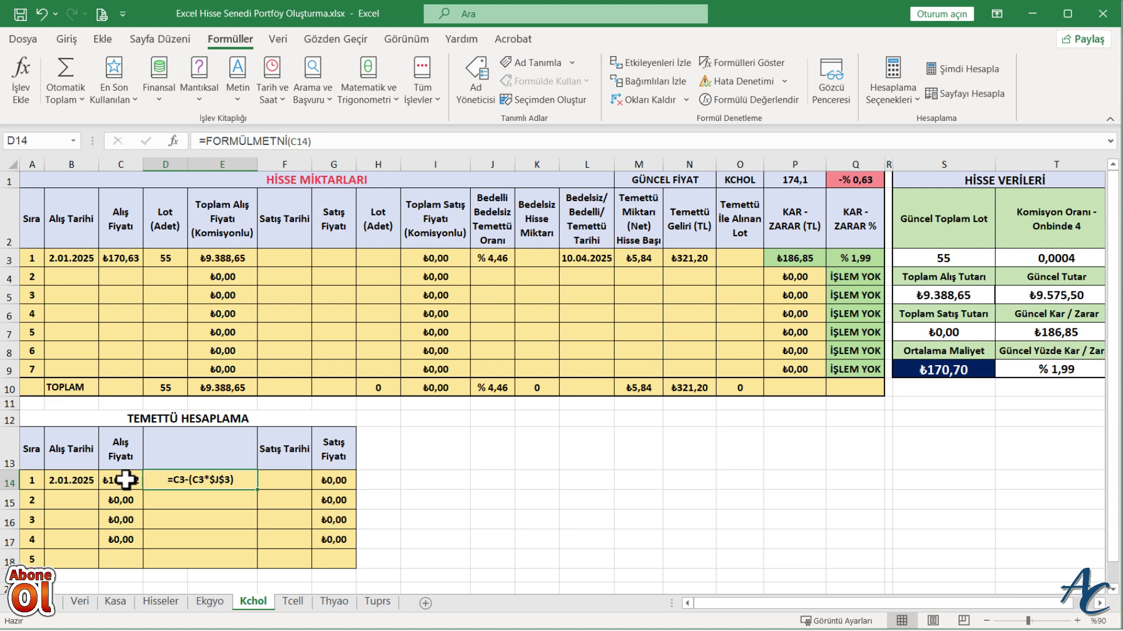
Label D15 'Alış Formülü' and copy D14's formula-text formula into D16, pointing it at G16.
{"action": "left_click", "coordinate": [191, 501]}
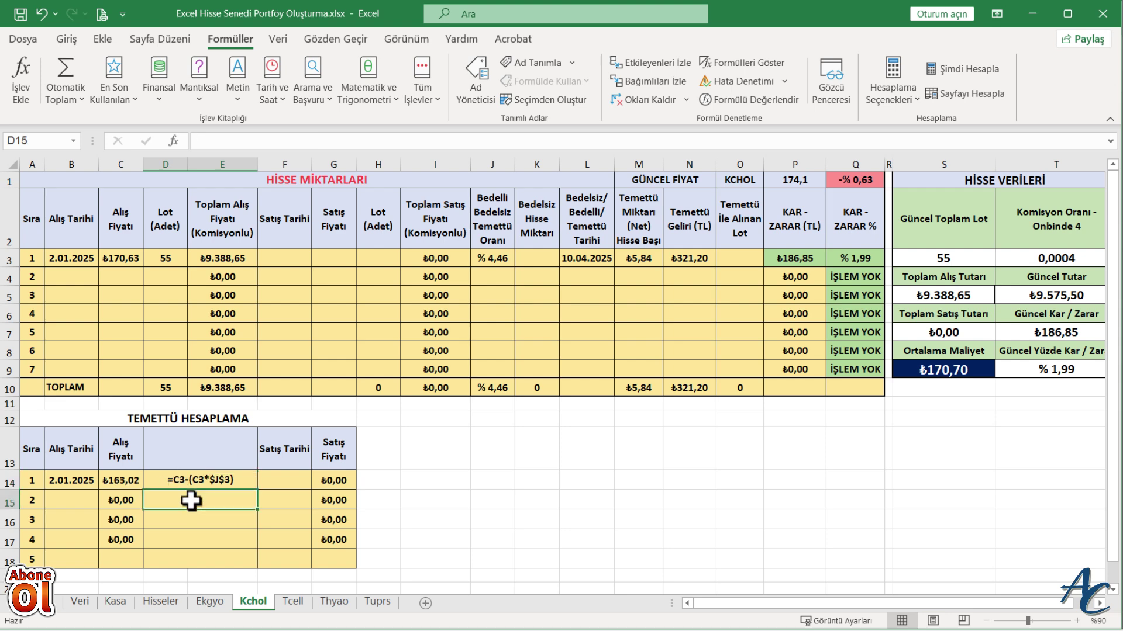
{"action": "type", "text": "Alış Formülü"}
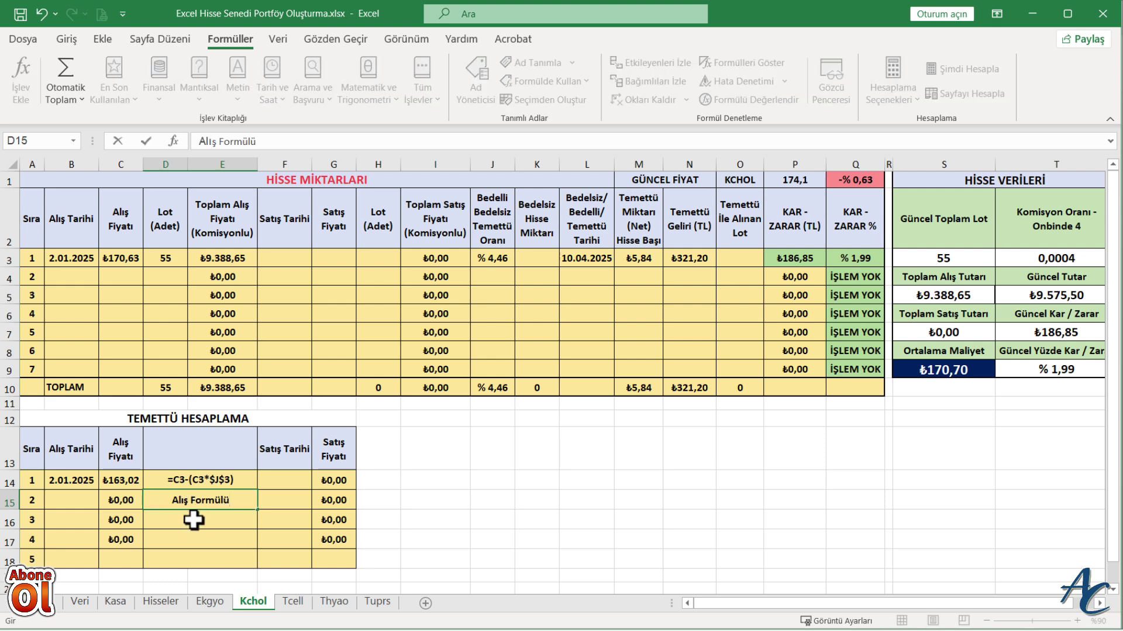
{"action": "left_click", "coordinate": [194, 522]}
{"action": "left_click", "coordinate": [196, 478]}
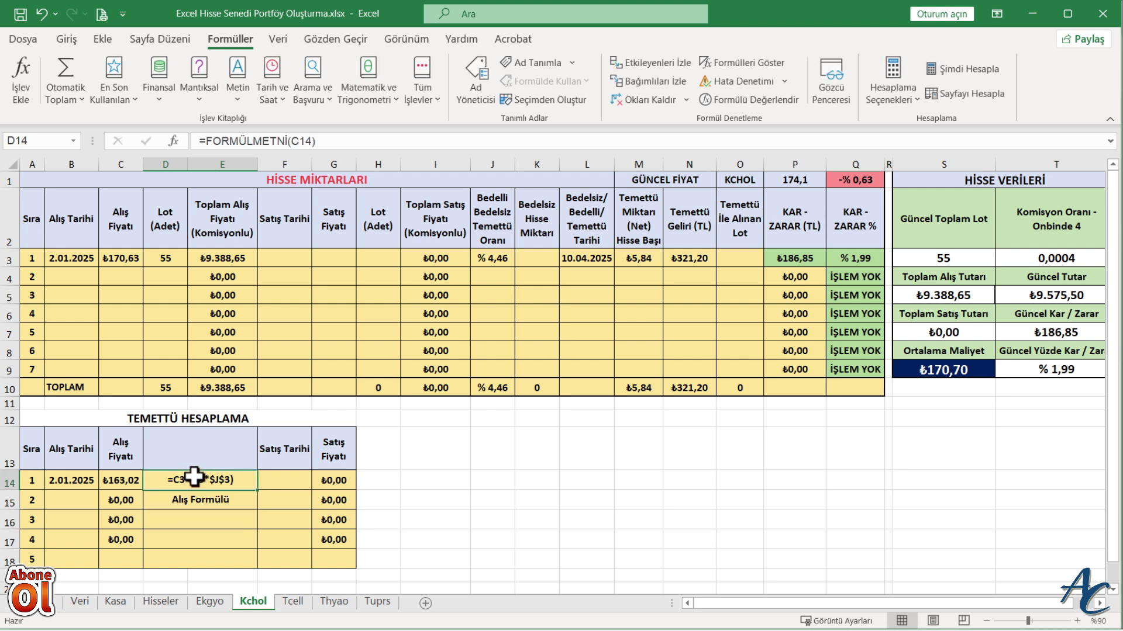
{"action": "key", "text": "ctrl+c"}
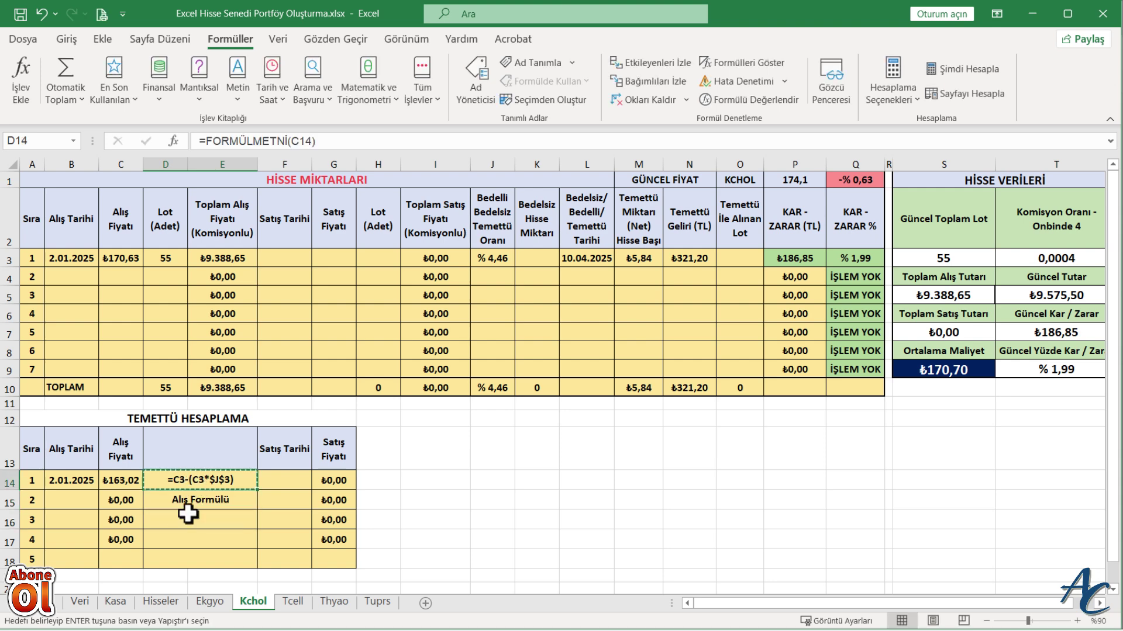
{"action": "left_click", "coordinate": [188, 521]}
{"action": "key", "text": "ctrl+v"}
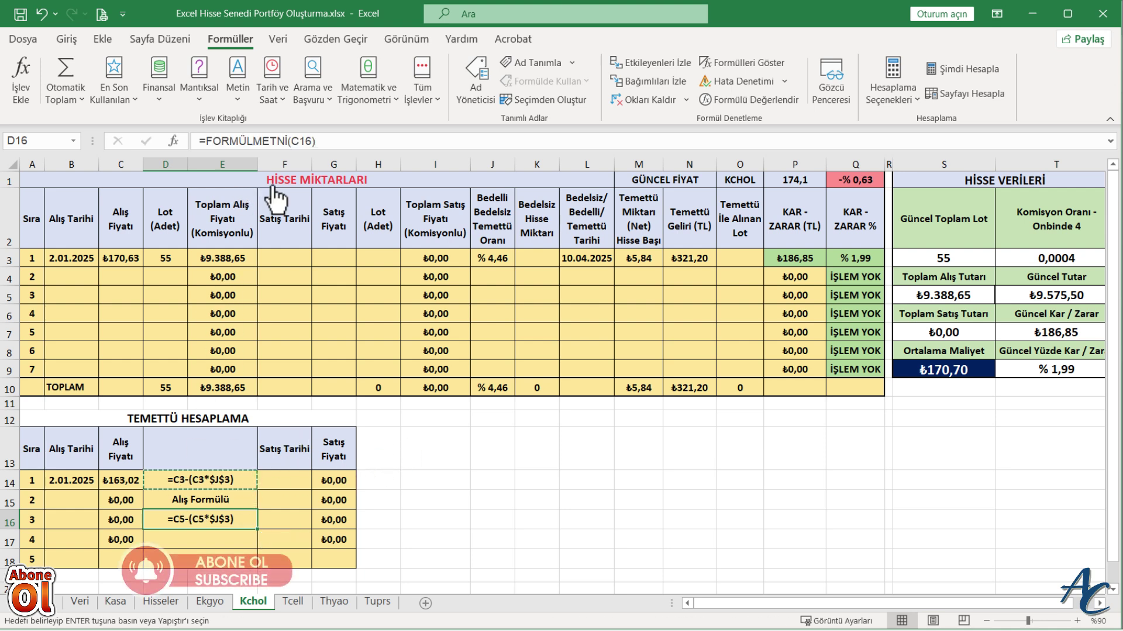
{"action": "left_click", "coordinate": [308, 141]}
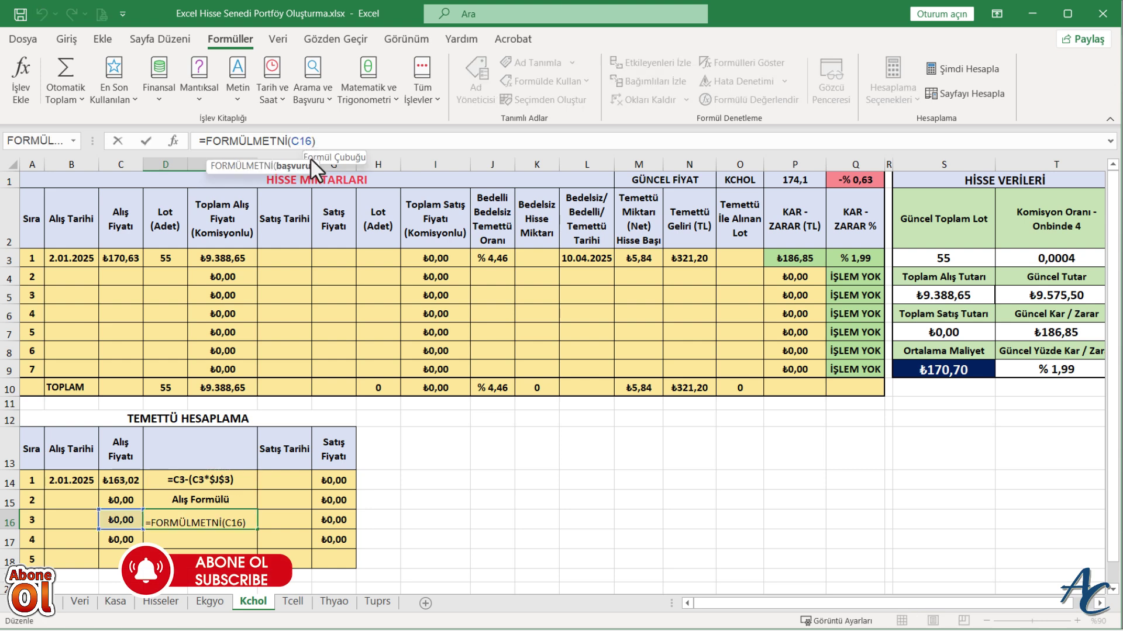
{"action": "key", "text": "BackSpace"}
{"action": "key", "text": "BackSpace"}
{"action": "key", "text": "BackSpace"}
{"action": "type", "text": "G16"}
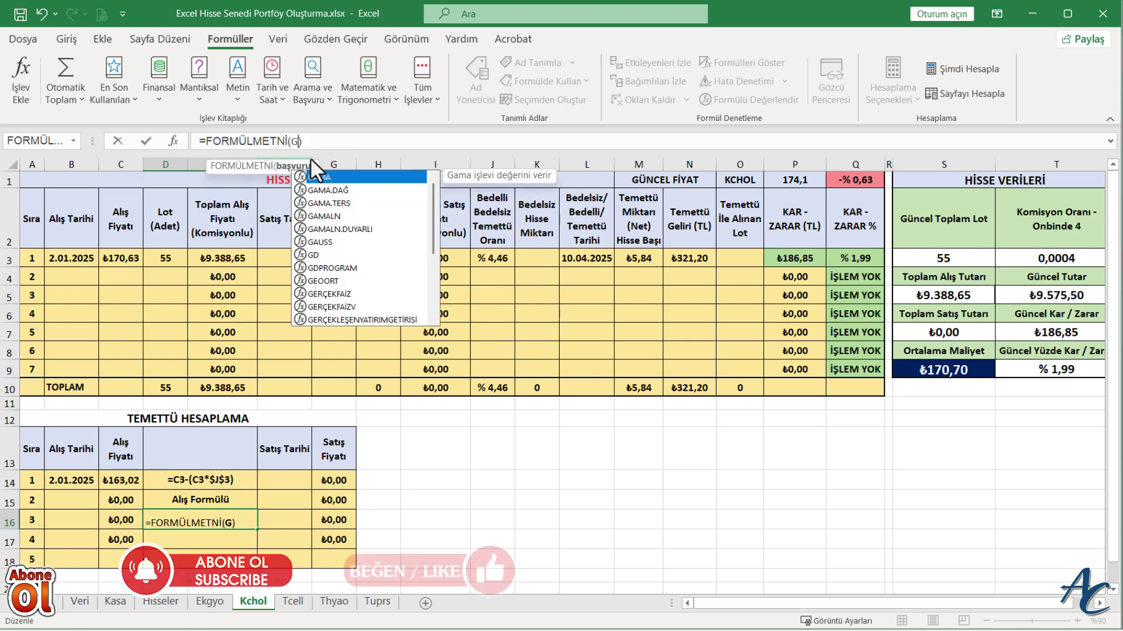
{"action": "key", "text": "Return"}
Label D17 'Satış formülü' and head column D with 'FORMÜL BİLGİLENDİRME' in D13.
{"action": "type", "text": "Satış for"}
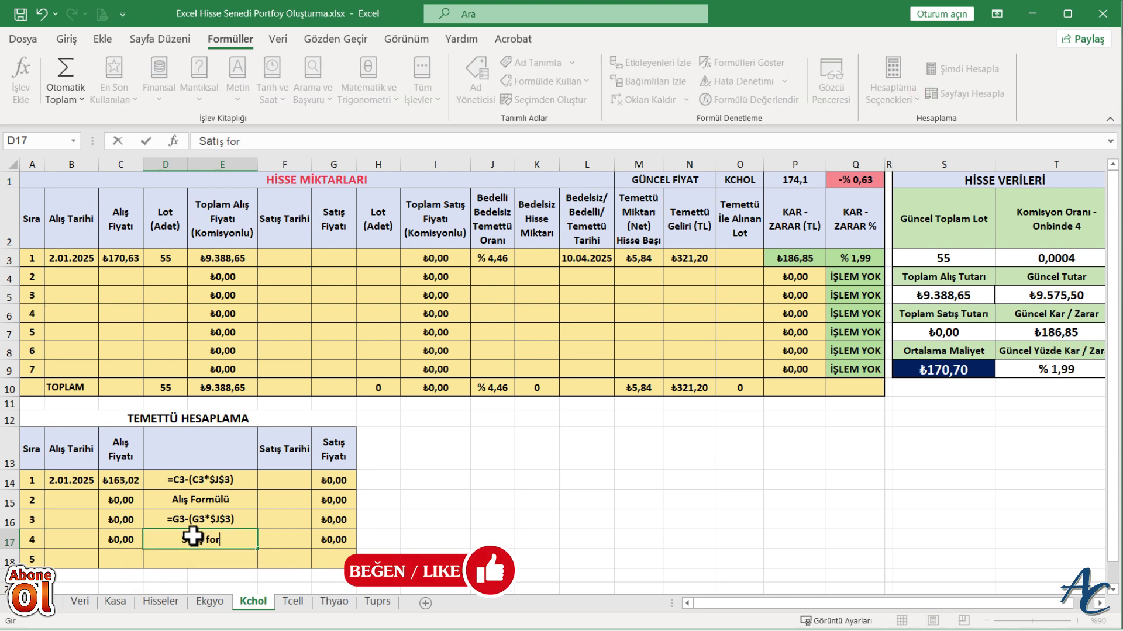
{"action": "type", "text": "mülü"}
{"action": "key", "text": "Return"}
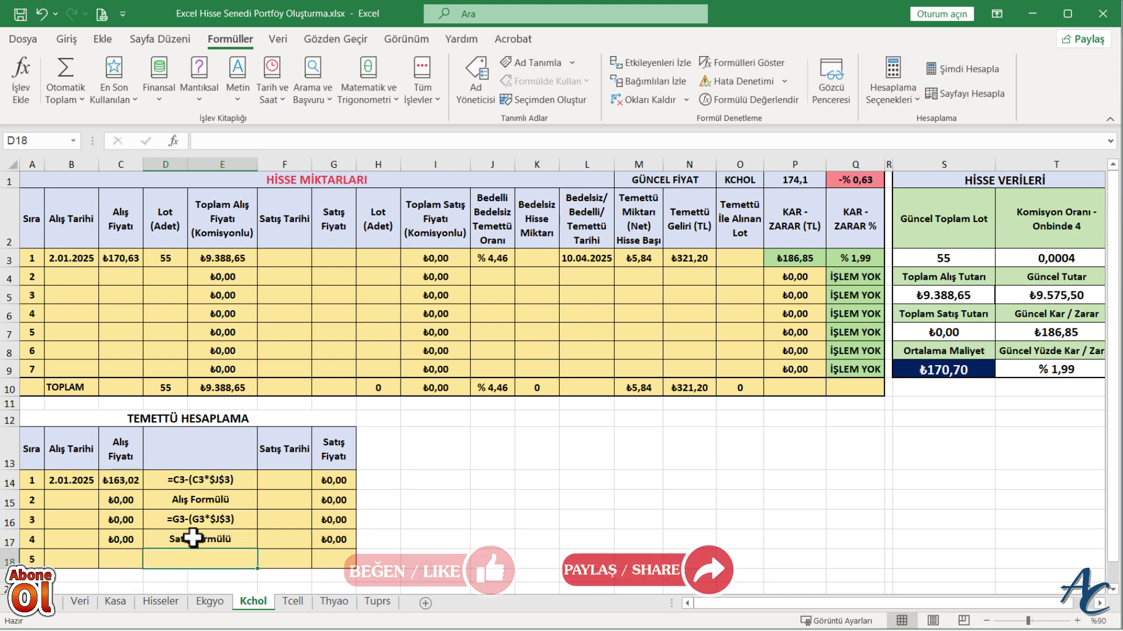
{"action": "left_click", "coordinate": [205, 451]}
{"action": "type", "text": "F"}
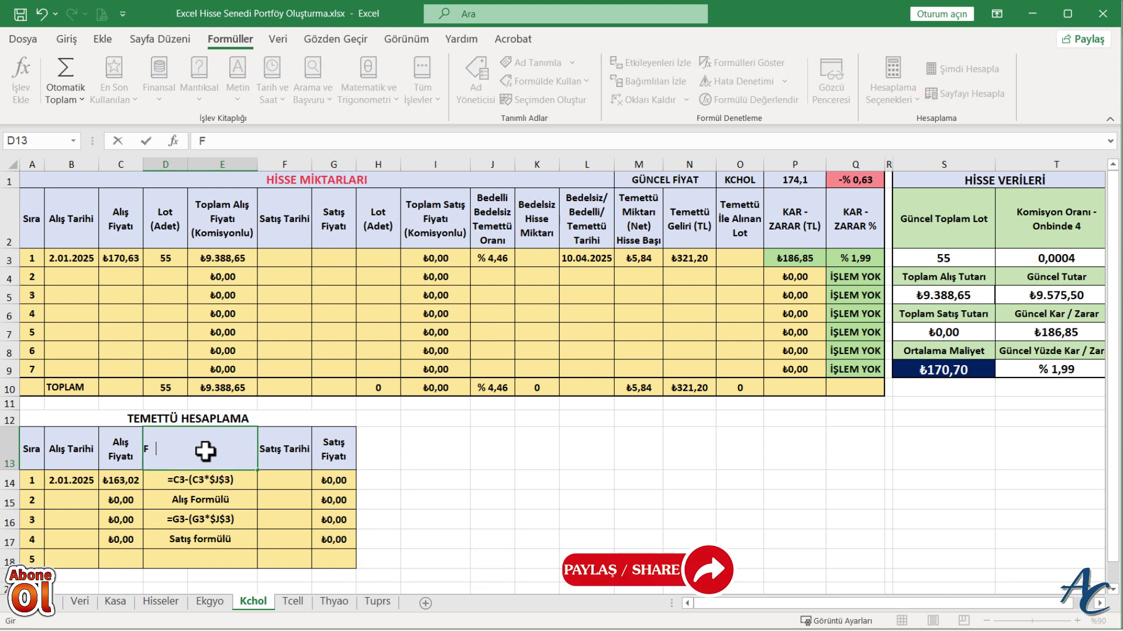
{"action": "type", "text": "ORMÜL Bİ"}
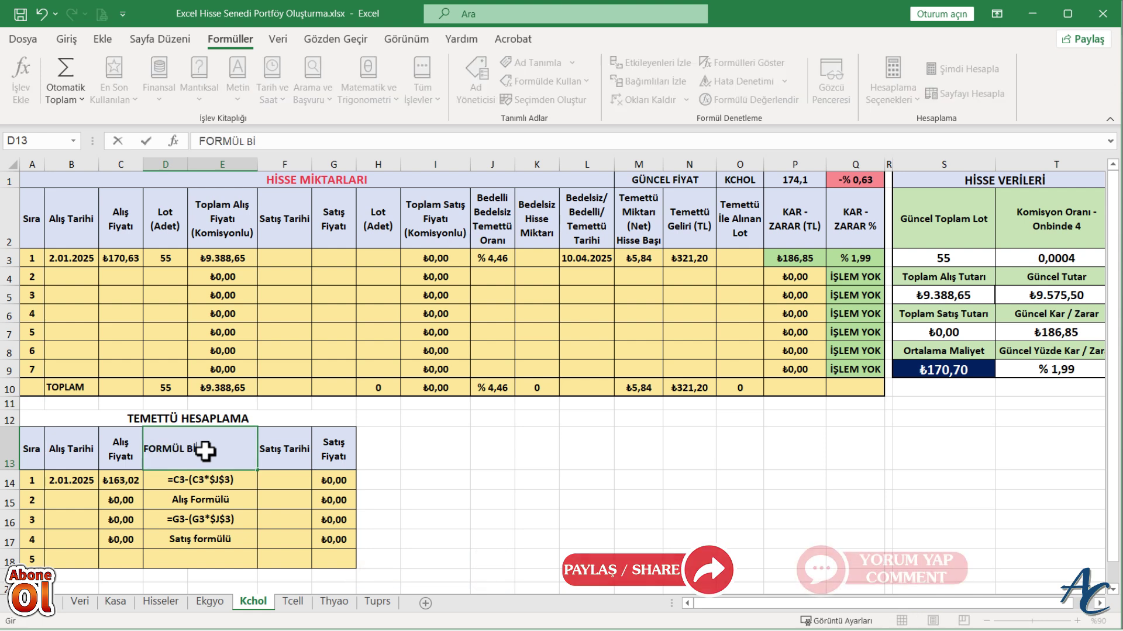
{"action": "type", "text": "LGİLENDİRM"}
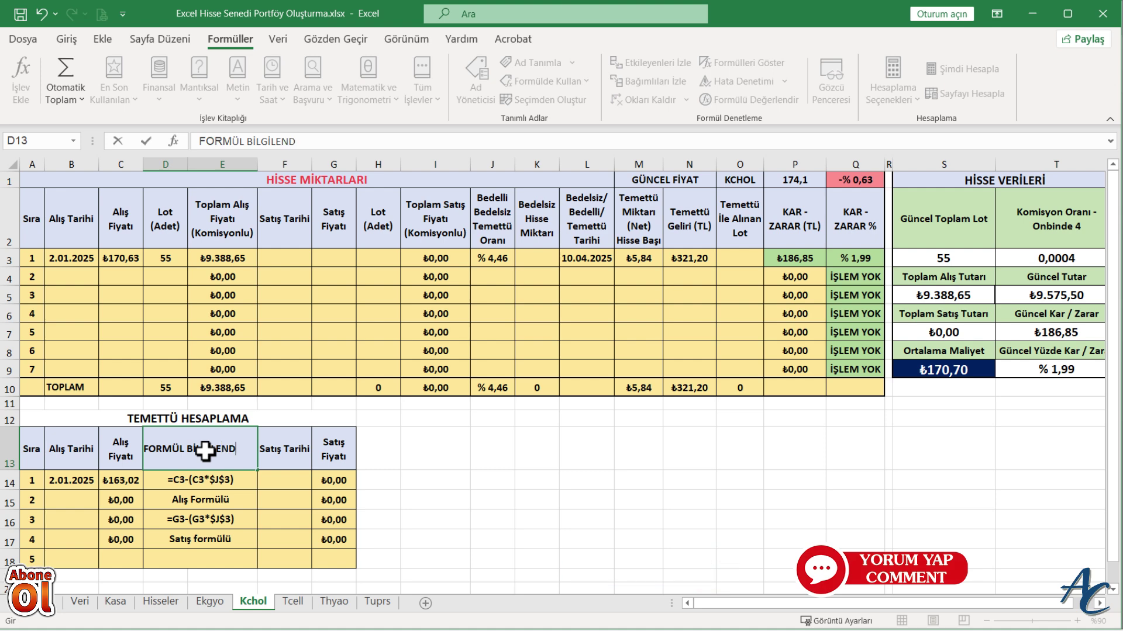
{"action": "type", "text": "E"}
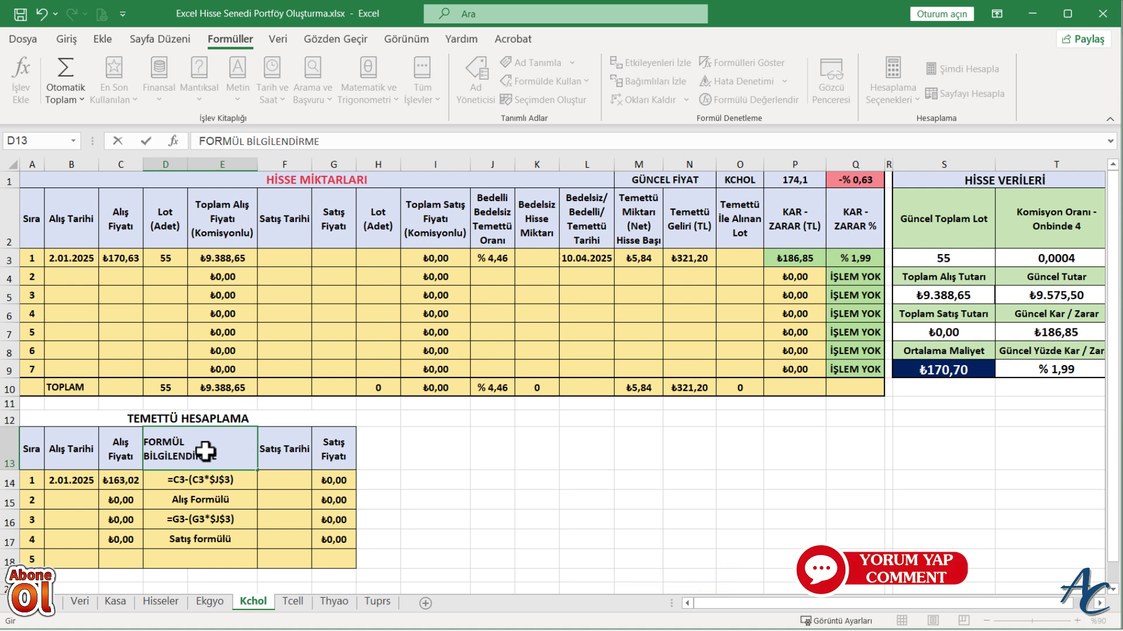
{"action": "left_click", "coordinate": [409, 468]}
{"action": "left_click", "coordinate": [625, 449]}
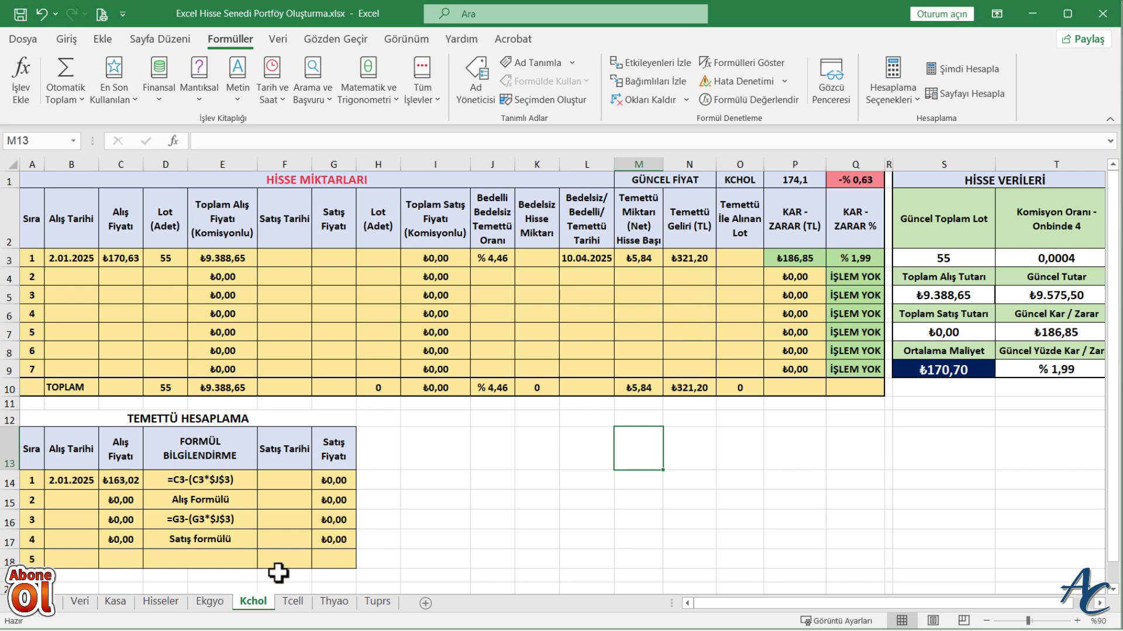
On the Hisseler sheet, copy the P8 sum formula into the Temettü total cell T8.
{"action": "left_click", "coordinate": [153, 601]}
{"action": "left_click", "coordinate": [1098, 605]}
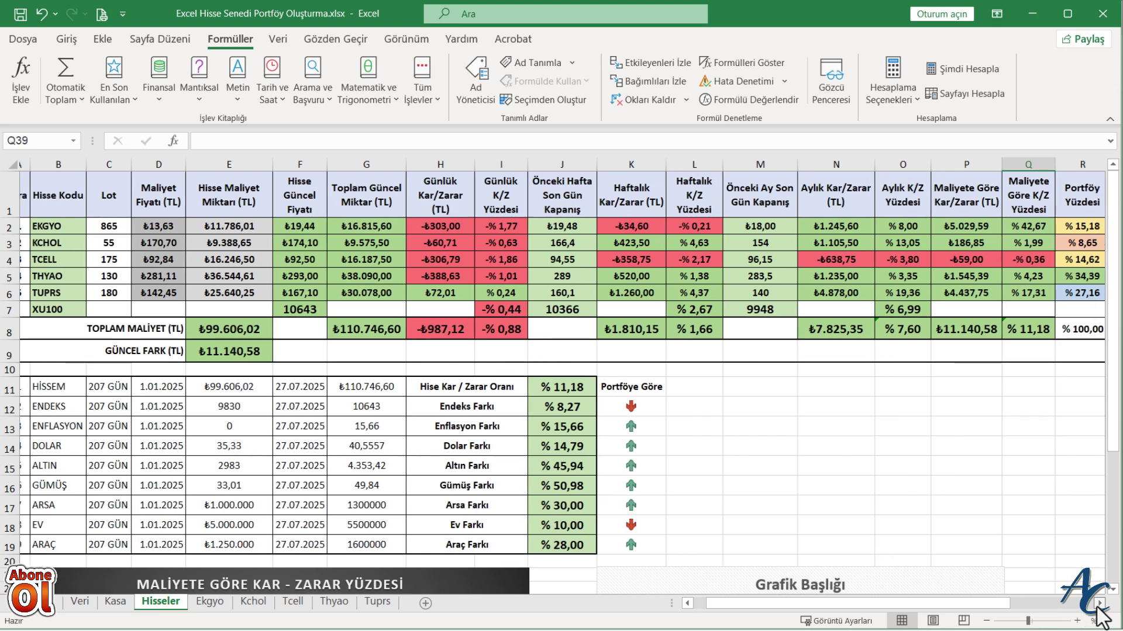
{"action": "left_click", "coordinate": [1099, 603]}
{"action": "left_click", "coordinate": [1099, 603]}
{"action": "left_click", "coordinate": [1099, 603]}
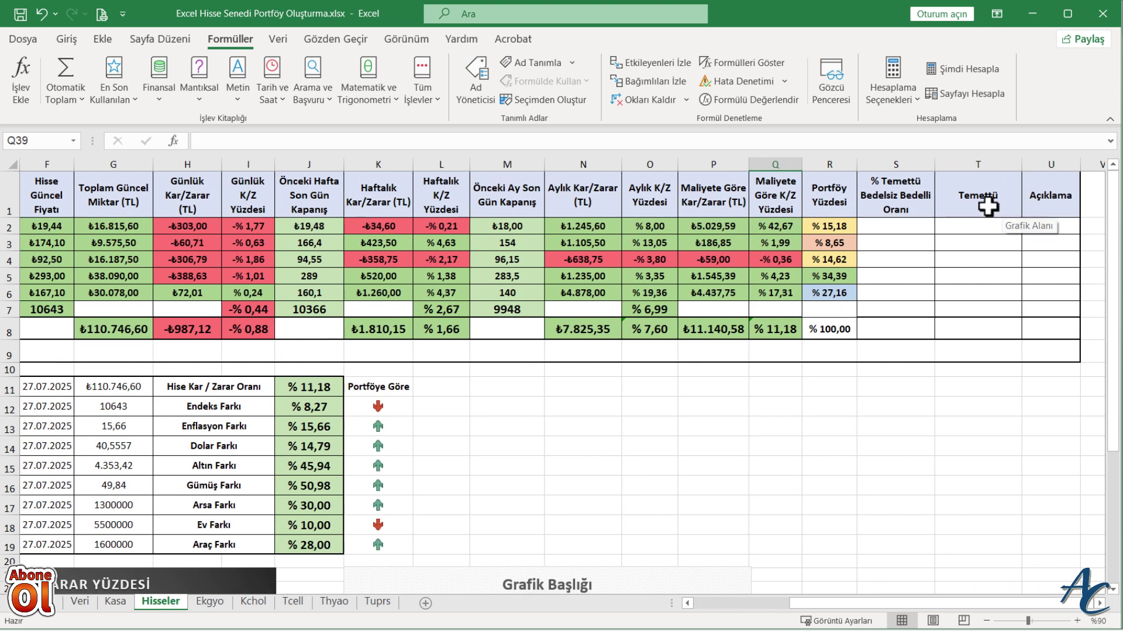
{"action": "left_click", "coordinate": [704, 331]}
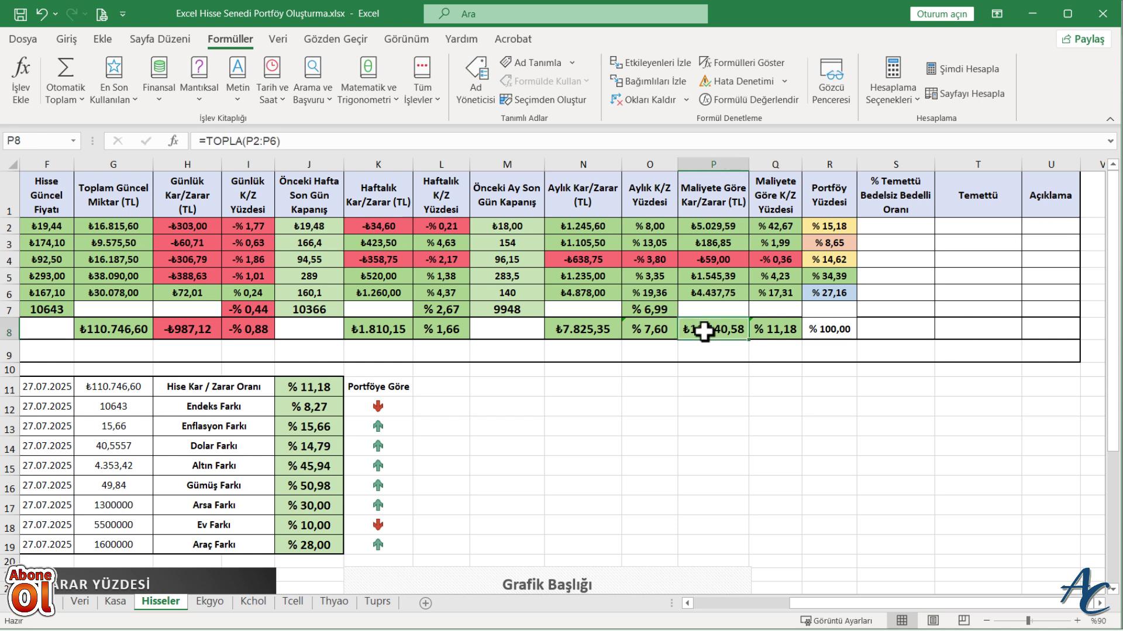
{"action": "key", "text": "ctrl+c"}
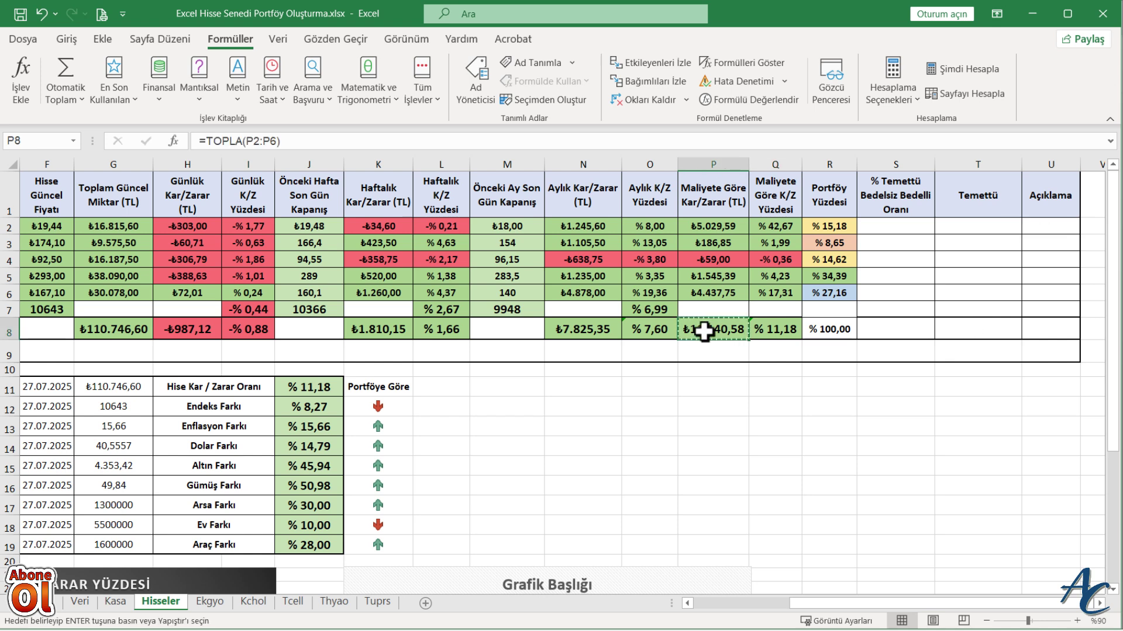
{"action": "left_click", "coordinate": [976, 329]}
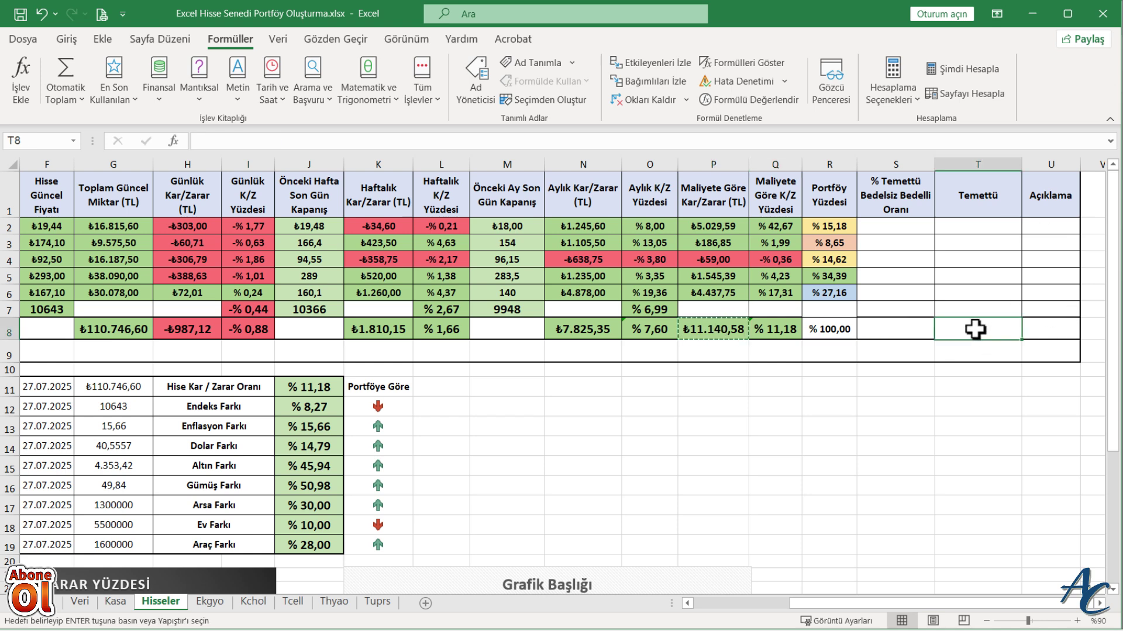
{"action": "key", "text": "ctrl+v"}
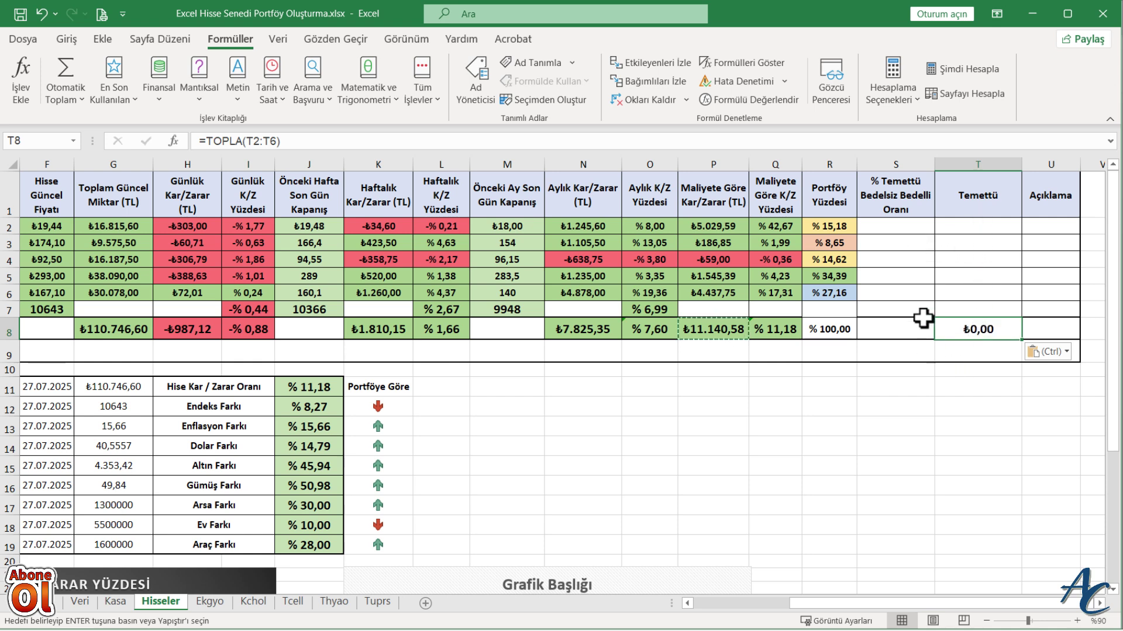
Freeze panes at column C so the Sıra and Hisse Kodu columns stay visible.
{"action": "left_click", "coordinate": [958, 241]}
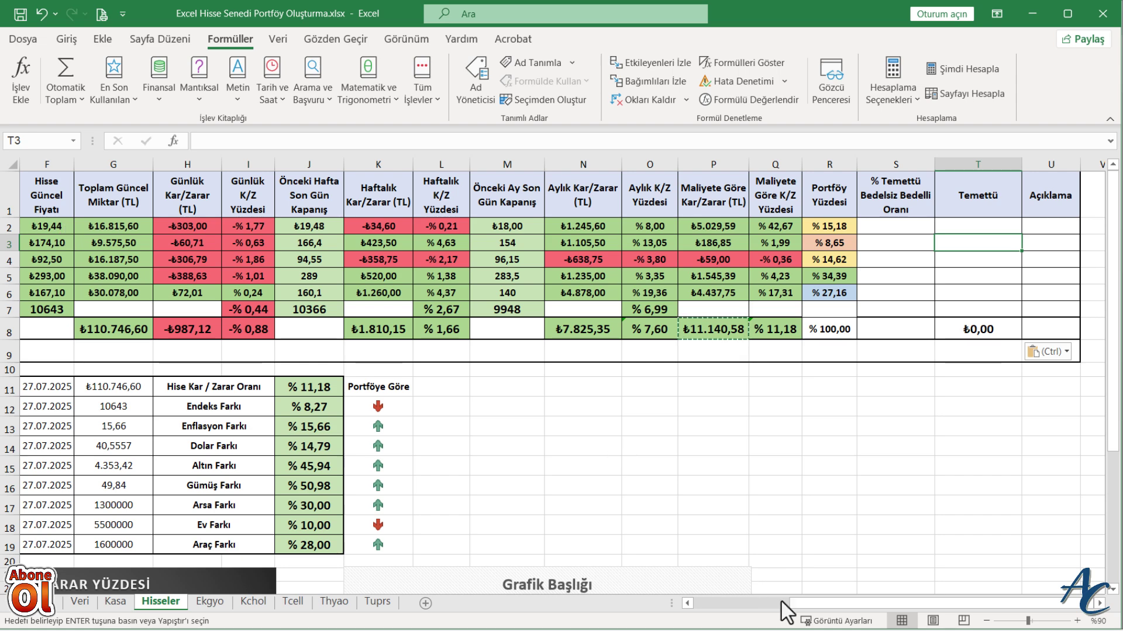
{"action": "left_click_drag", "start_coordinate": [829, 603], "coordinate": [685, 608]}
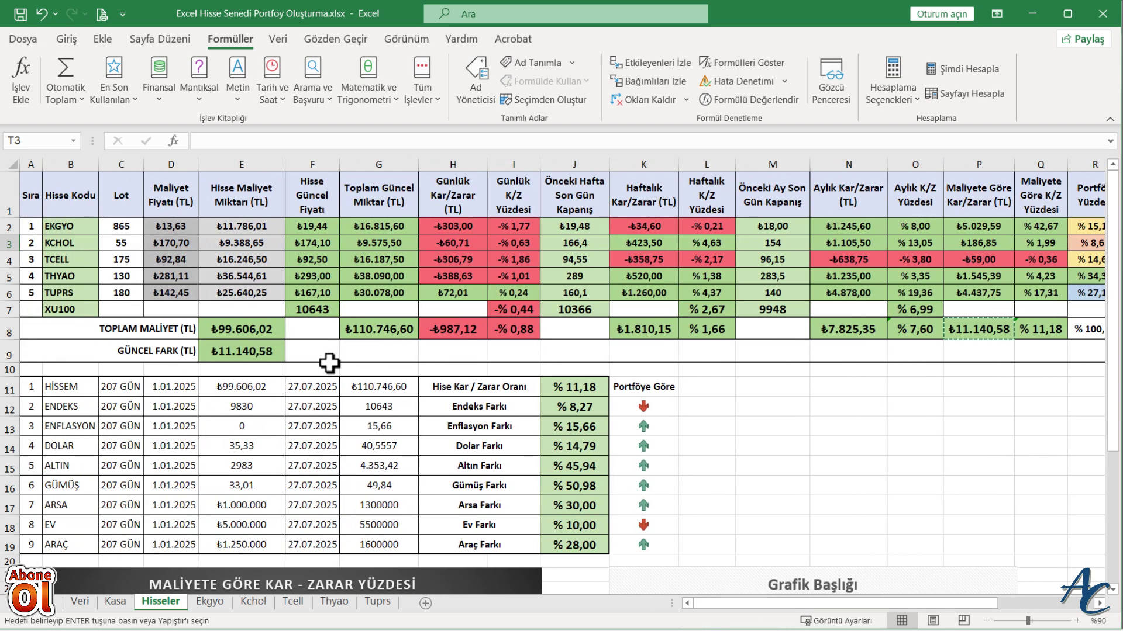
{"action": "mouse_move", "coordinate": [731, 602]}
{"action": "left_mouse_down"}
{"action": "mouse_move", "coordinate": [842, 617]}
{"action": "mouse_move", "coordinate": [657, 609]}
{"action": "left_mouse_up"}
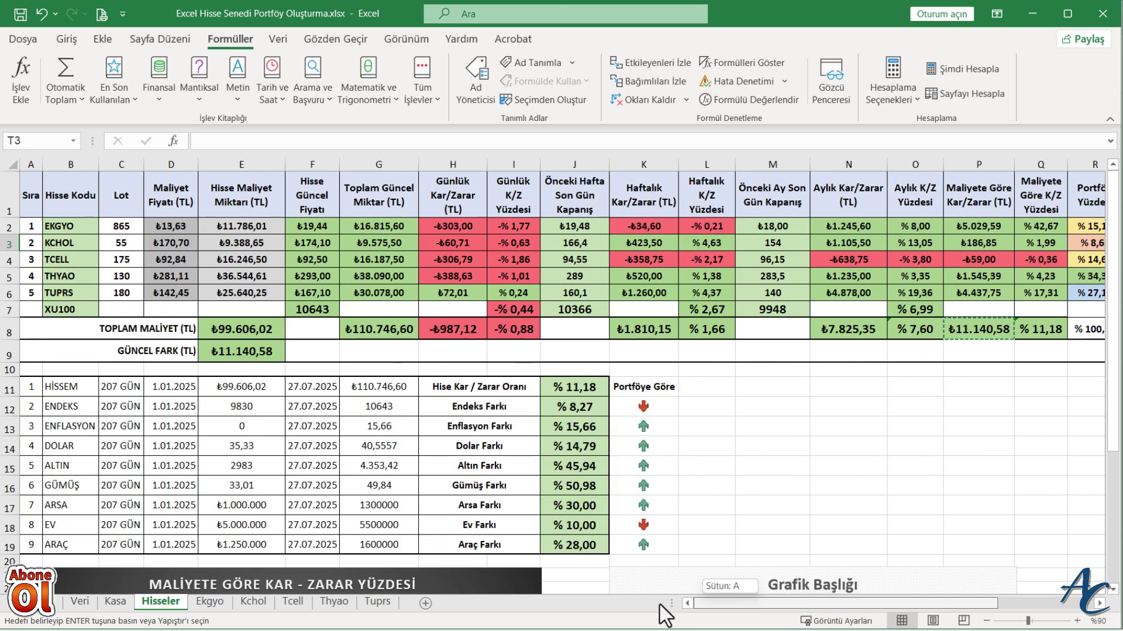
{"action": "left_click", "coordinate": [117, 165]}
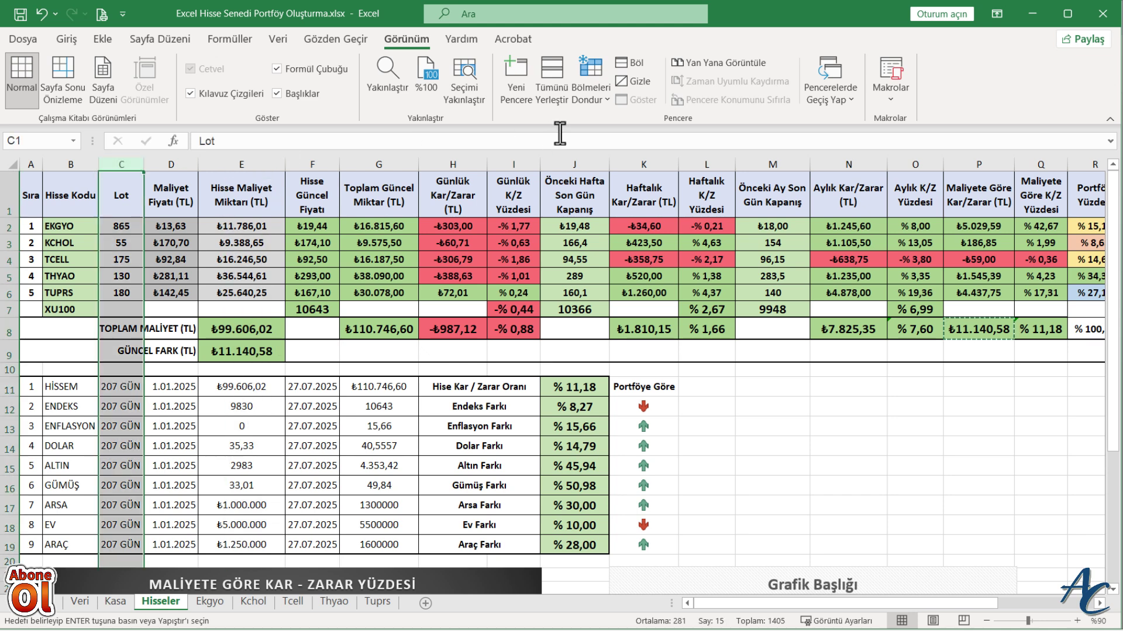
{"action": "left_click", "coordinate": [593, 79]}
{"action": "left_click", "coordinate": [627, 131]}
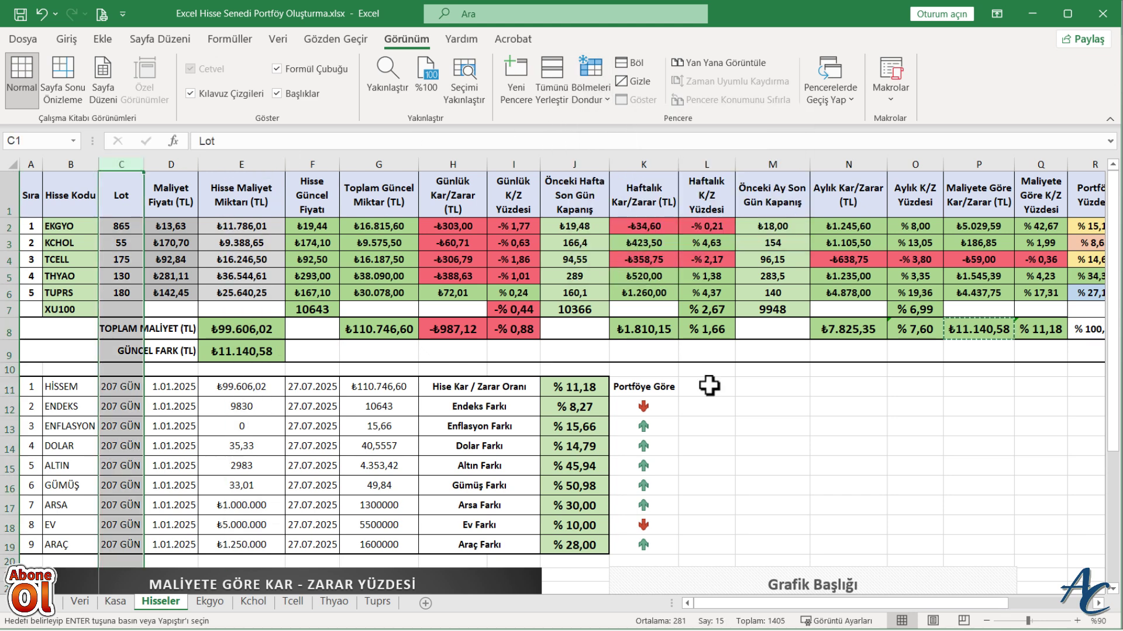
{"action": "left_click", "coordinate": [759, 385]}
{"action": "left_click_drag", "start_coordinate": [859, 621], "coordinate": [947, 619]}
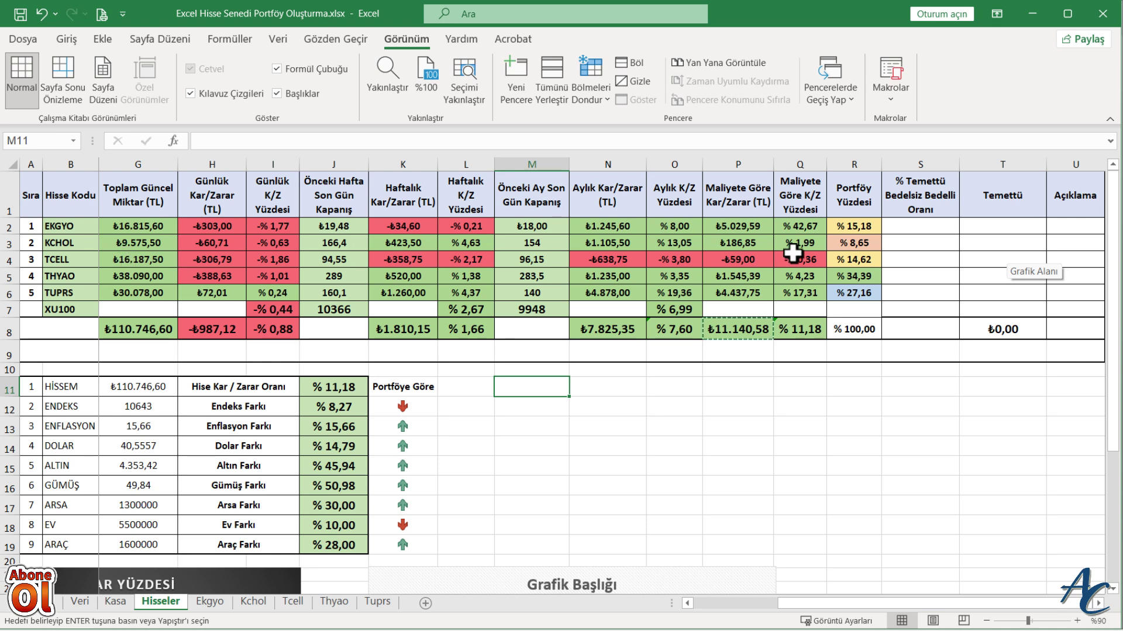
{"action": "left_click", "coordinate": [997, 244]}
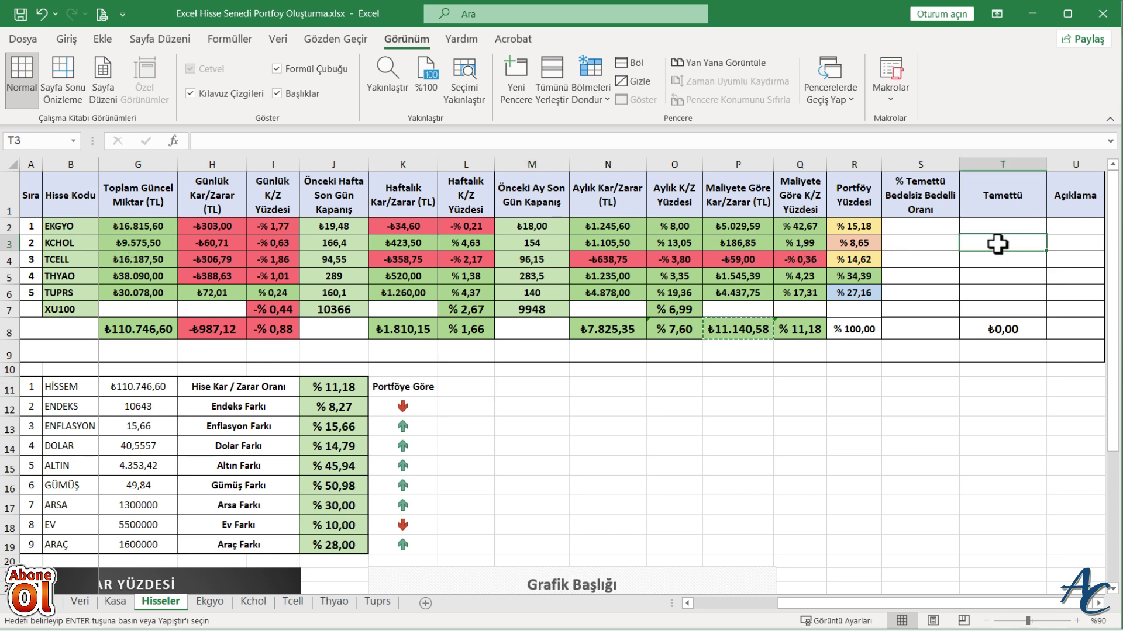
Link T3 to the Kchol sheet's dividend total N10, showing ₺321,20.
{"action": "type", "text": "="}
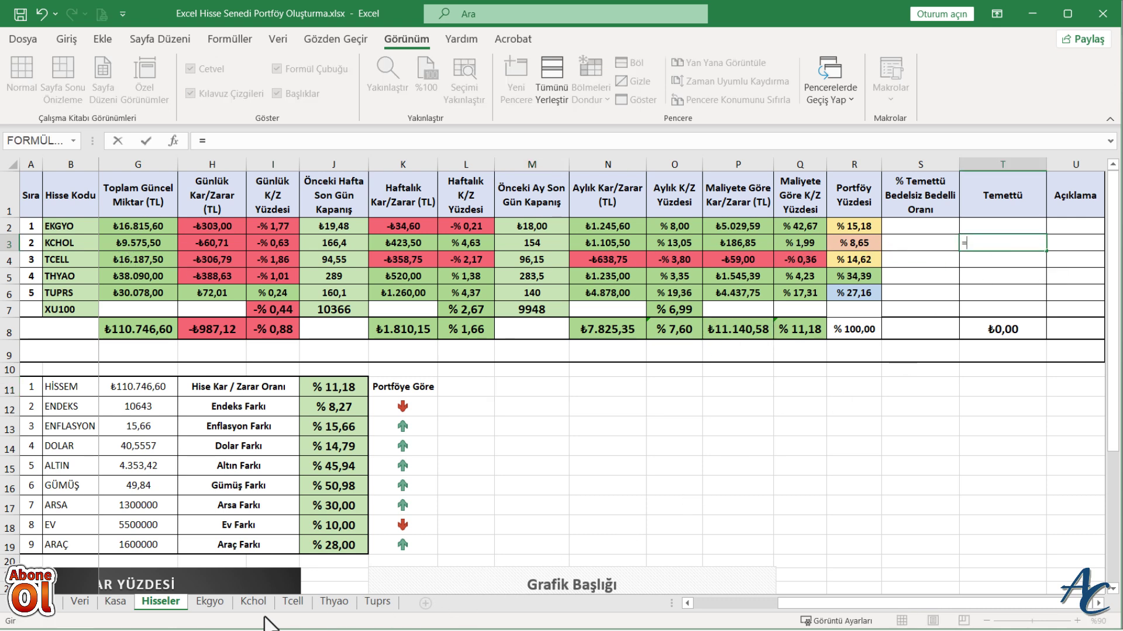
{"action": "left_click", "coordinate": [253, 601]}
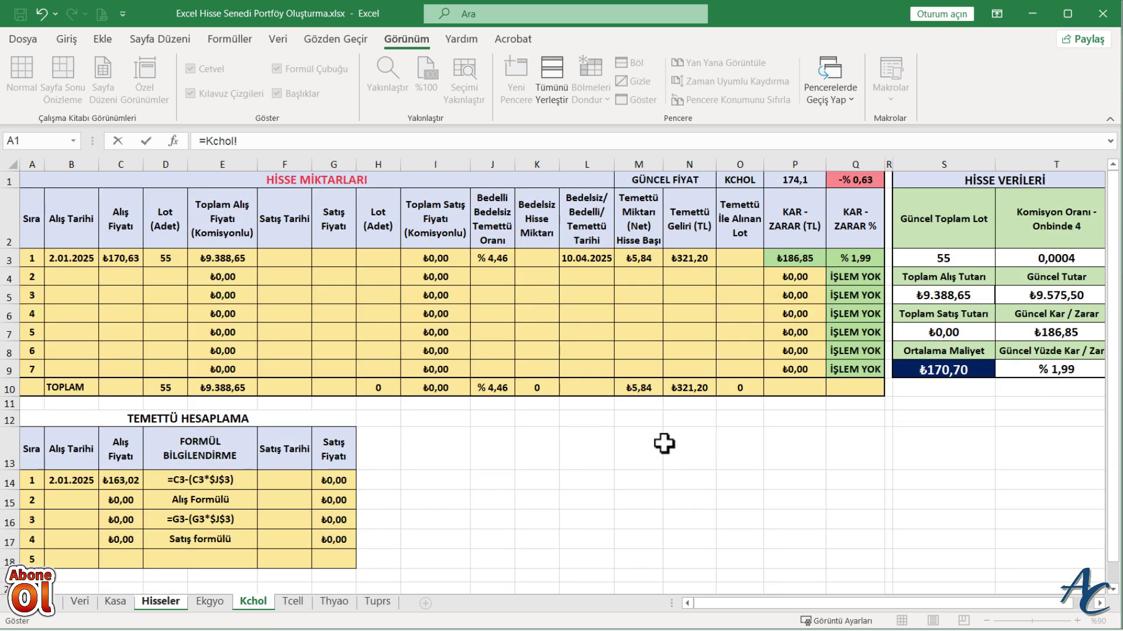
{"action": "left_click", "coordinate": [687, 388]}
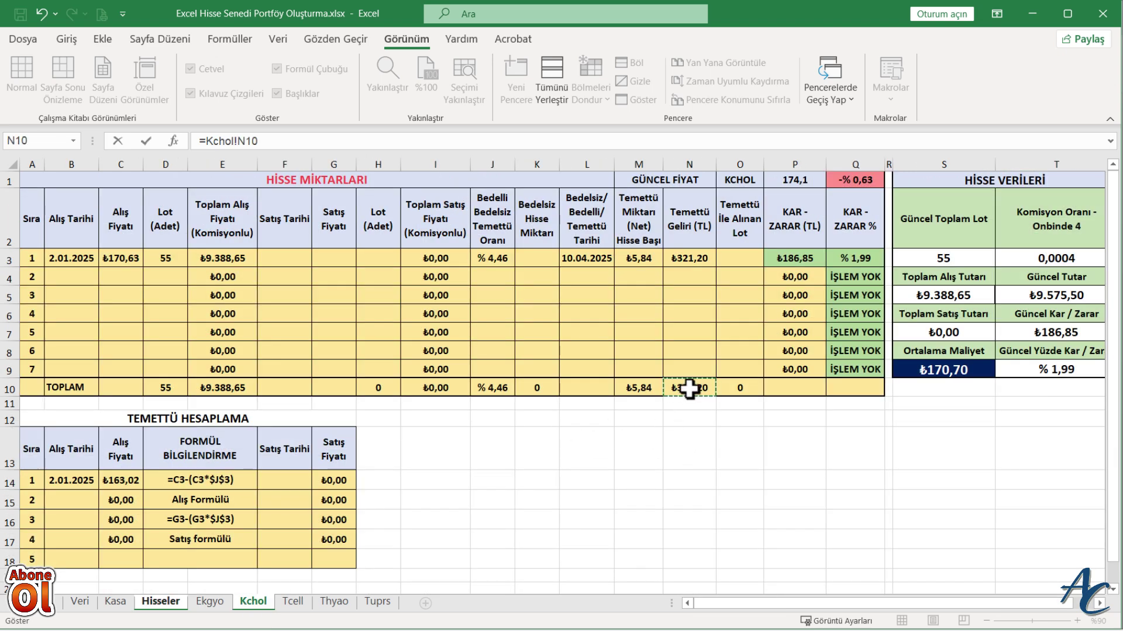
{"action": "key", "text": "Return"}
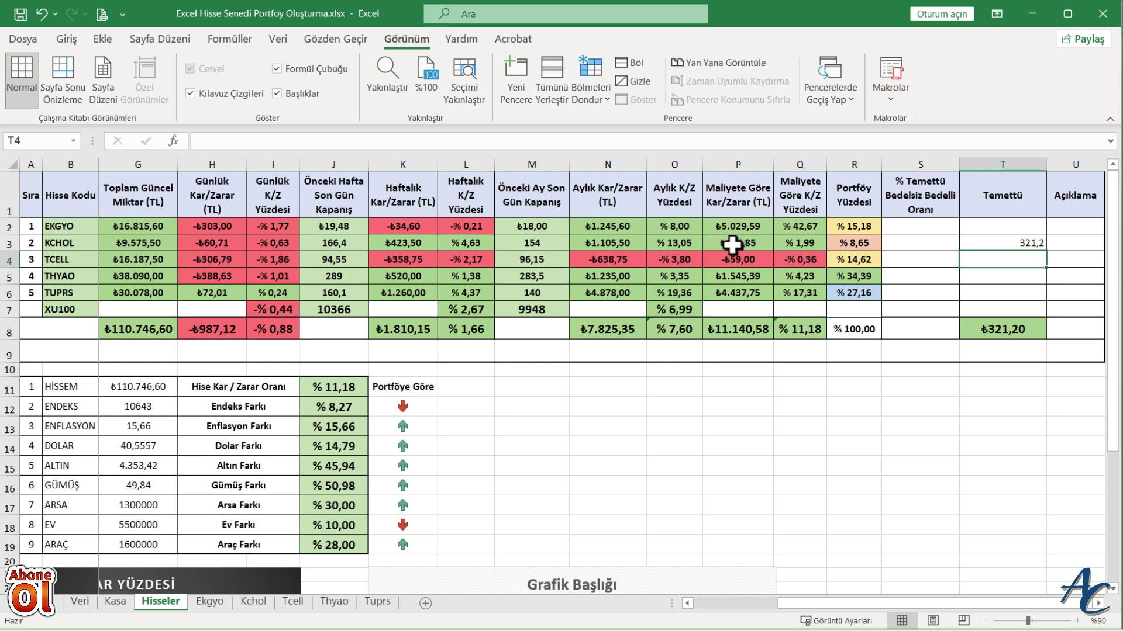
Copy P3's formatting onto T2:T4 and set T2:T7 to font size 12.
{"action": "left_click", "coordinate": [732, 245]}
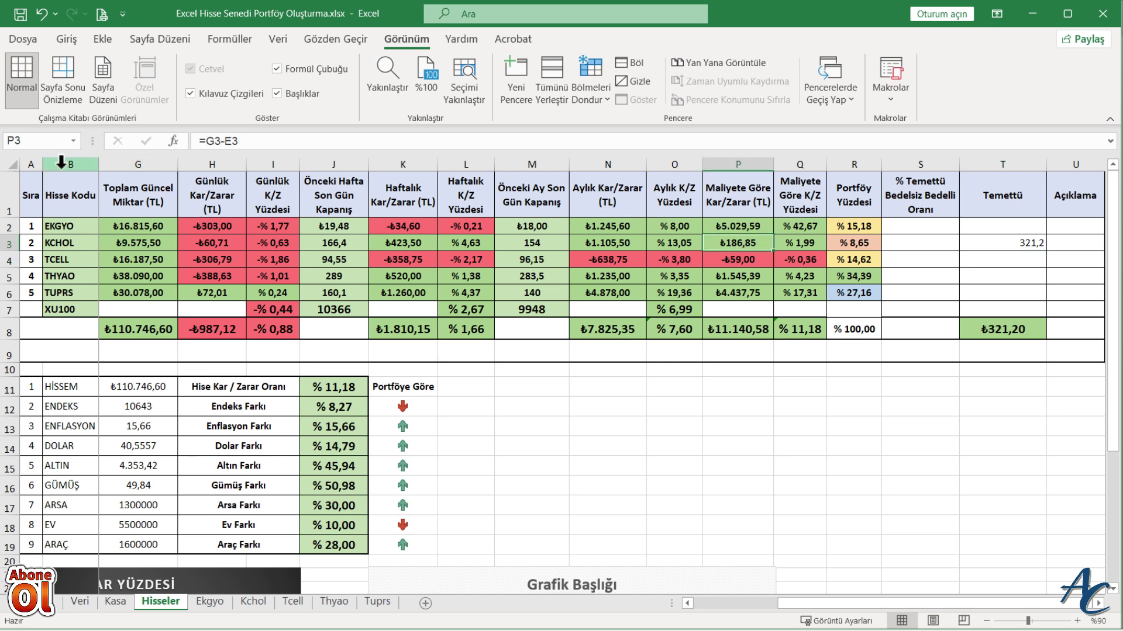
{"action": "left_click", "coordinate": [66, 38]}
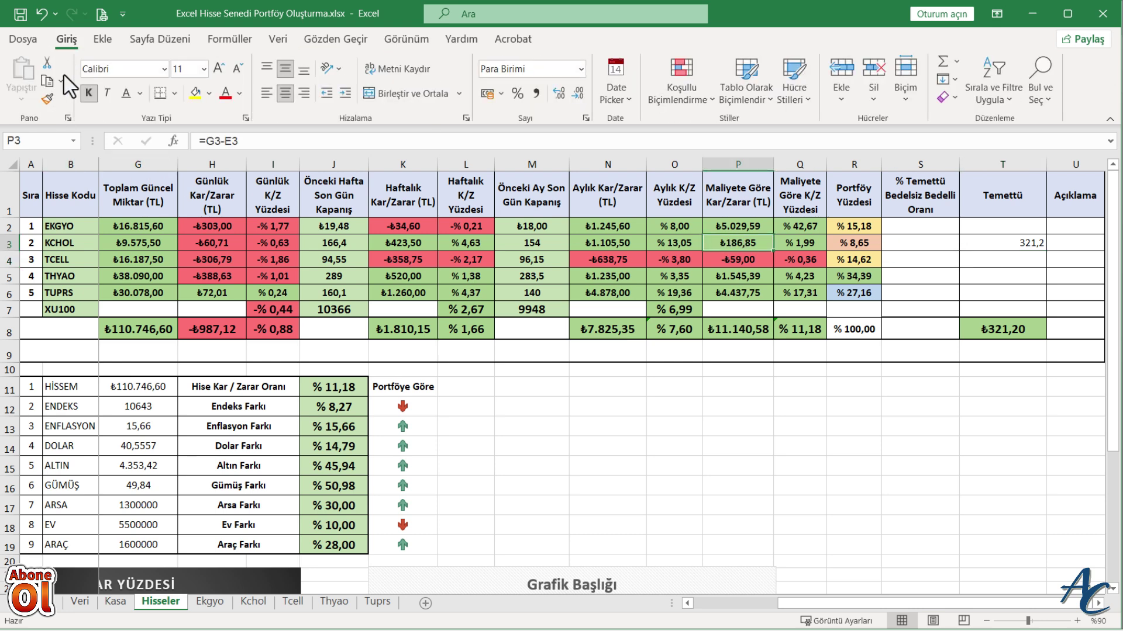
{"action": "left_click", "coordinate": [46, 103]}
{"action": "left_click_drag", "start_coordinate": [1005, 228], "coordinate": [1001, 305]}
{"action": "left_click", "coordinate": [1000, 425]}
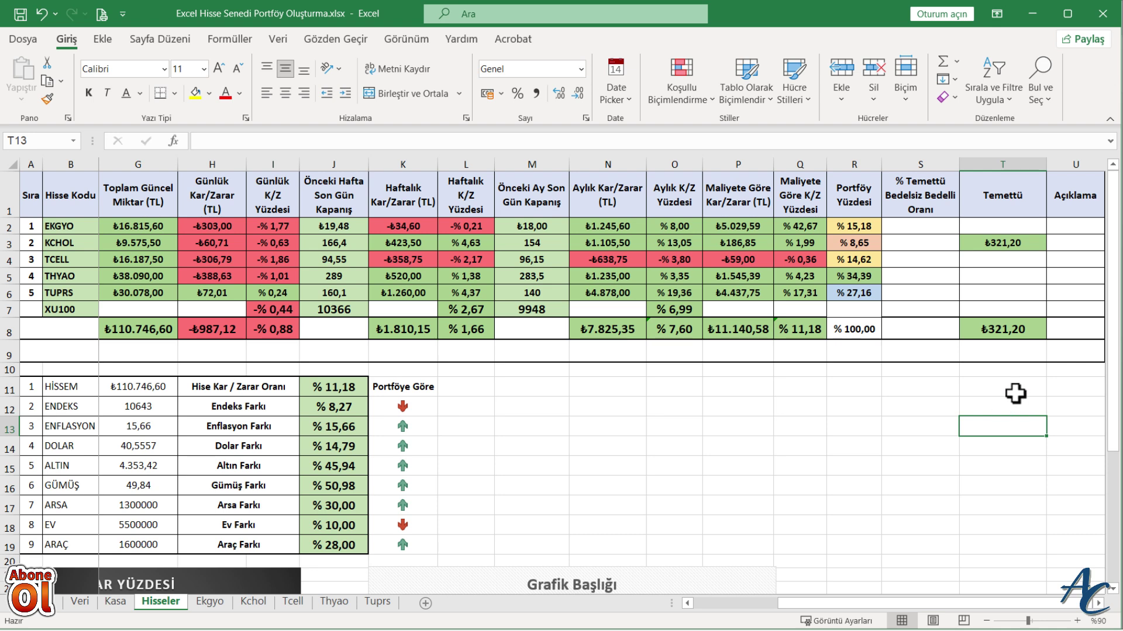
{"action": "left_click_drag", "start_coordinate": [1012, 225], "coordinate": [1015, 306]}
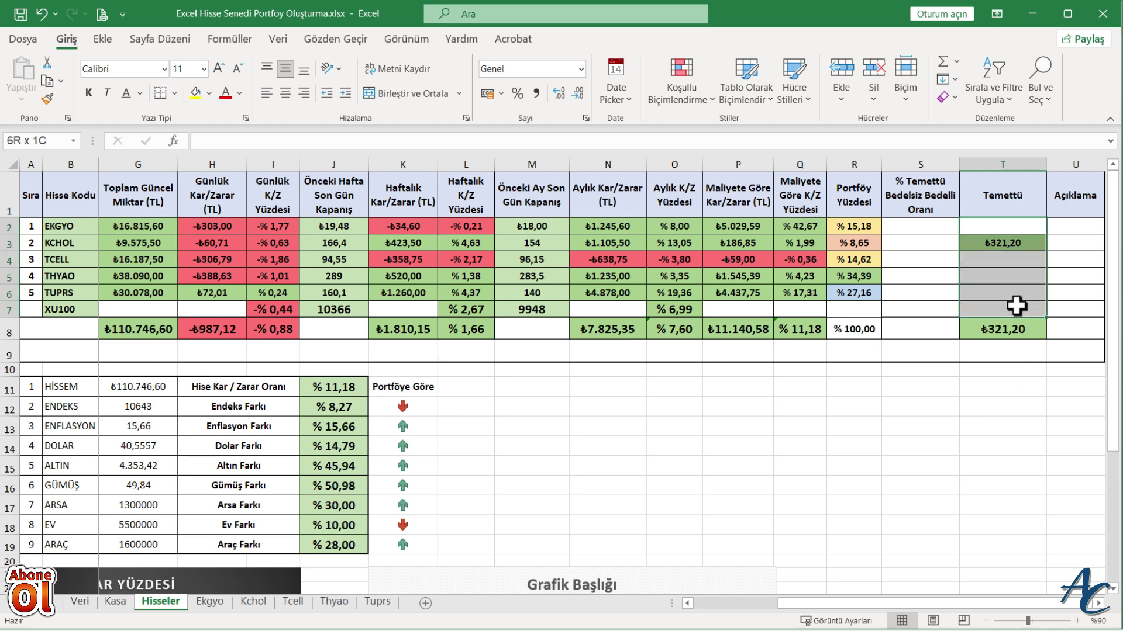
{"action": "left_click", "coordinate": [219, 69]}
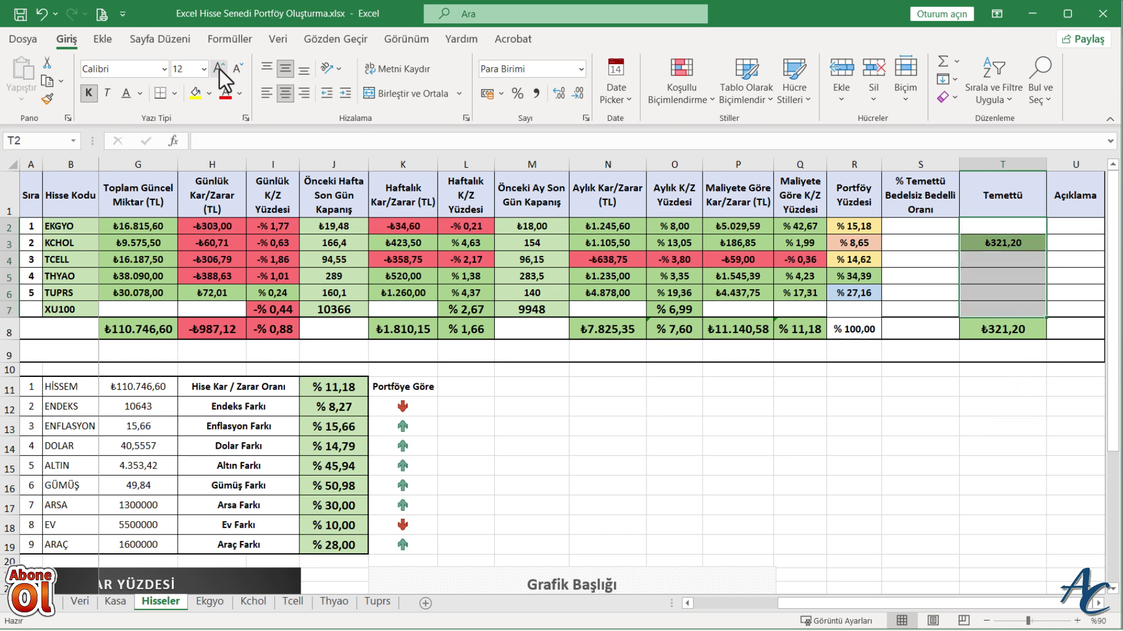
{"action": "left_click", "coordinate": [795, 451]}
{"action": "left_click_drag", "start_coordinate": [787, 603], "coordinate": [706, 606]}
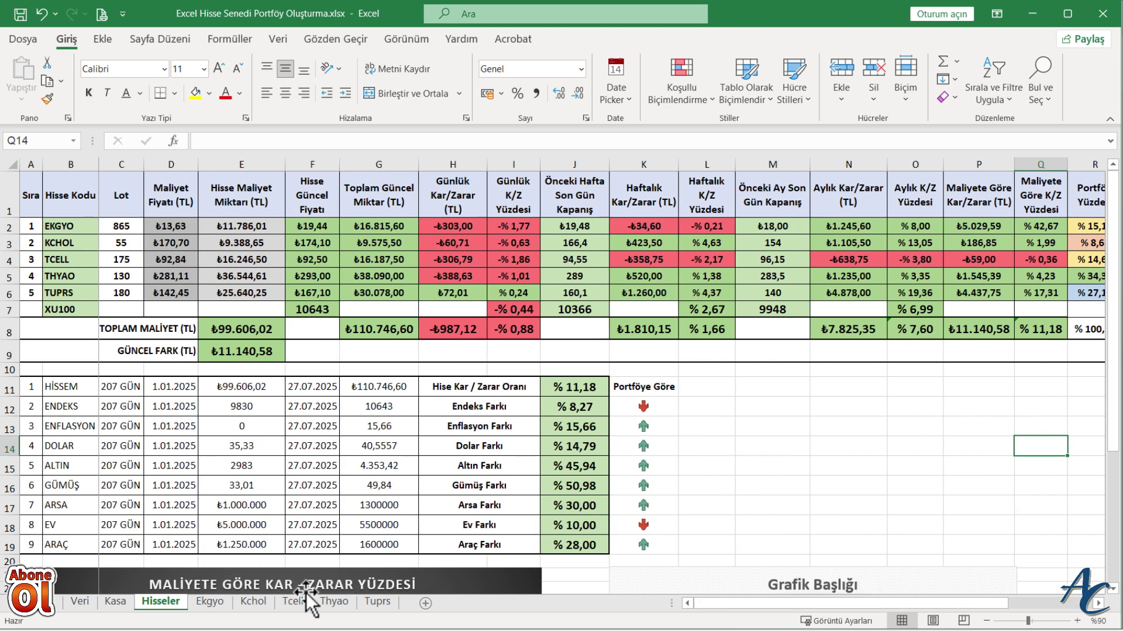
Enter 321,20 in the Kasa sheet's Temettüler cell E3 and check the F3 balance formula.
{"action": "left_click", "coordinate": [254, 602]}
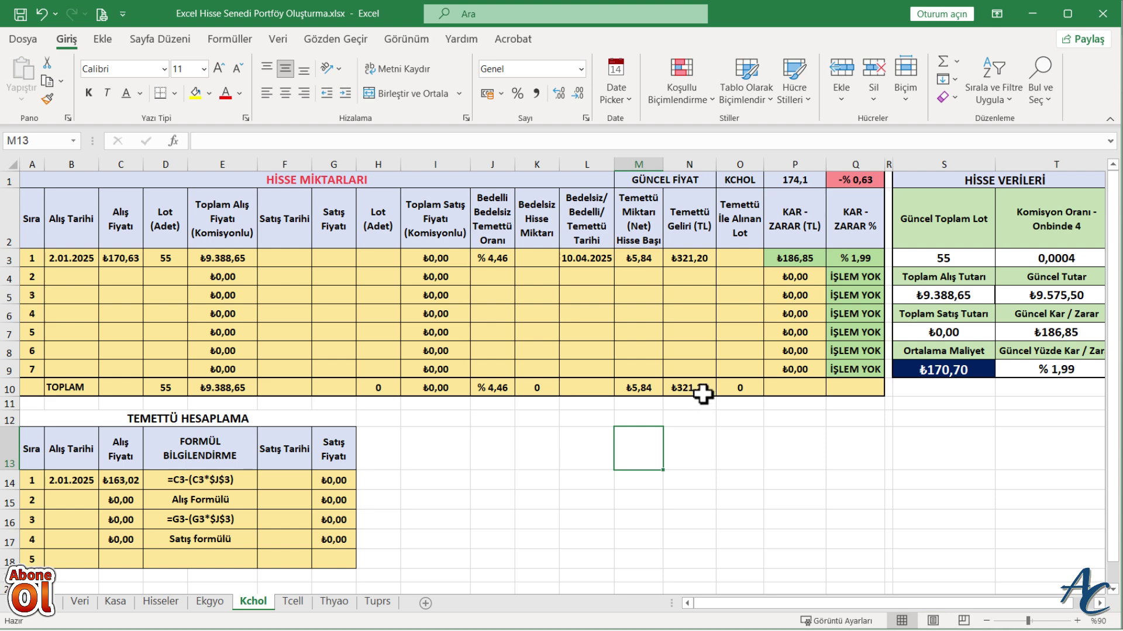
{"action": "left_click", "coordinate": [115, 602]}
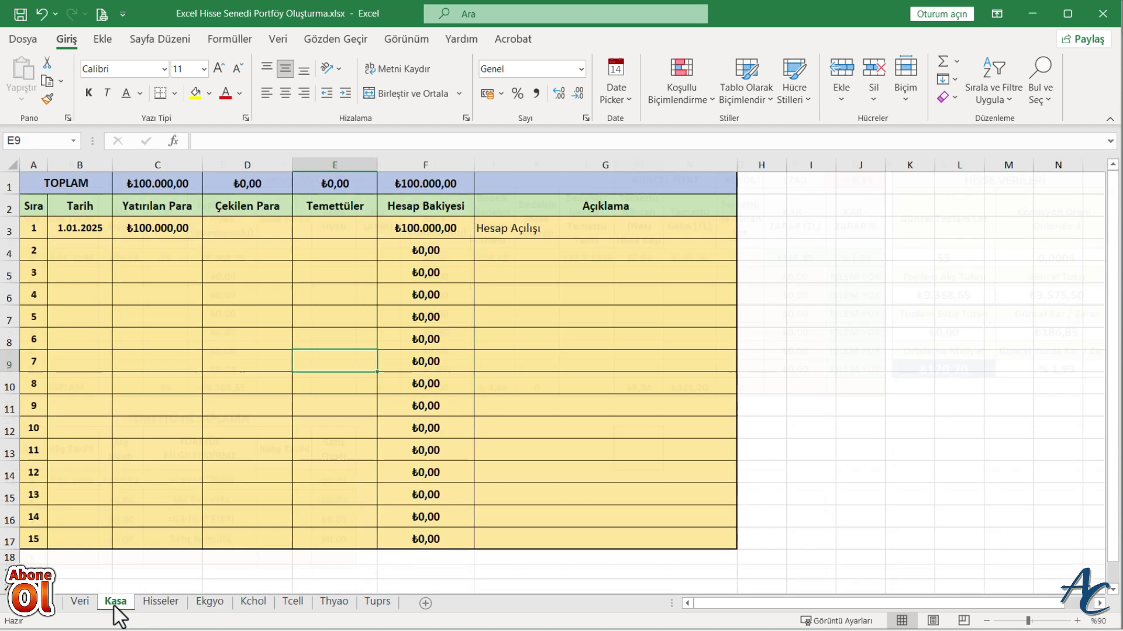
{"action": "left_click", "coordinate": [326, 232]}
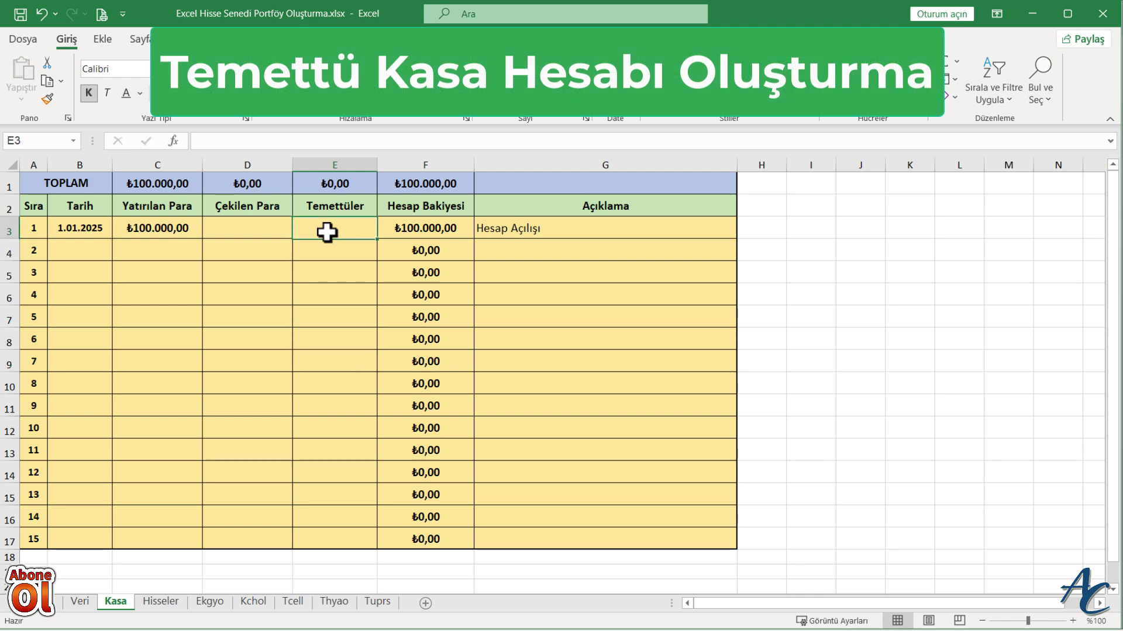
{"action": "type", "text": "321"}
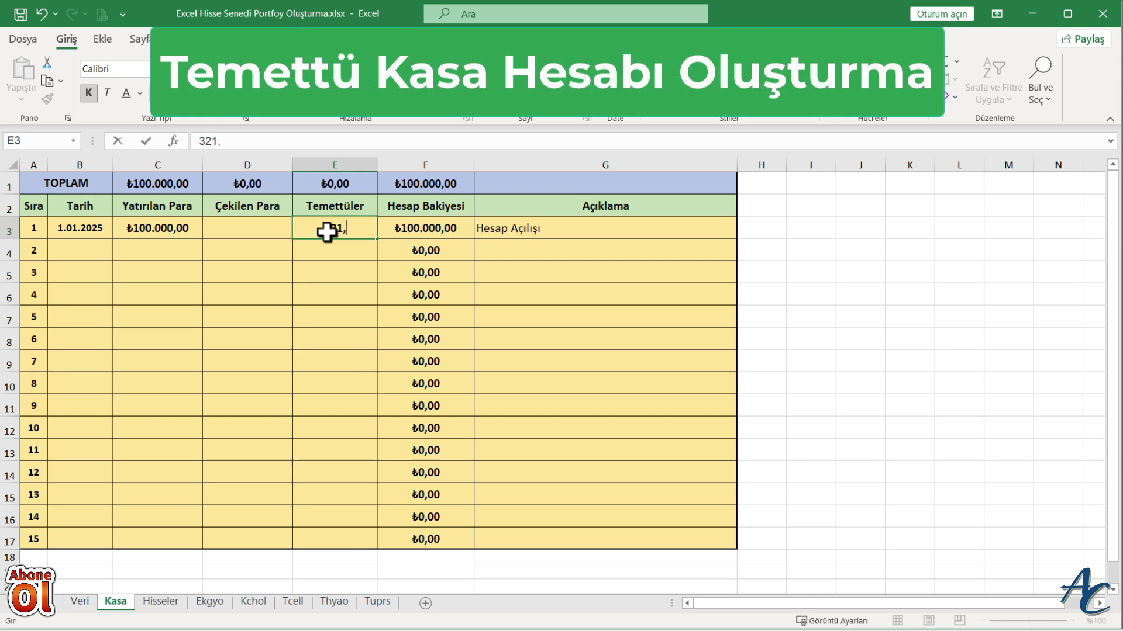
{"action": "type", "text": ",20"}
{"action": "key", "text": "ctrl+Return"}
{"action": "key", "text": "Return"}
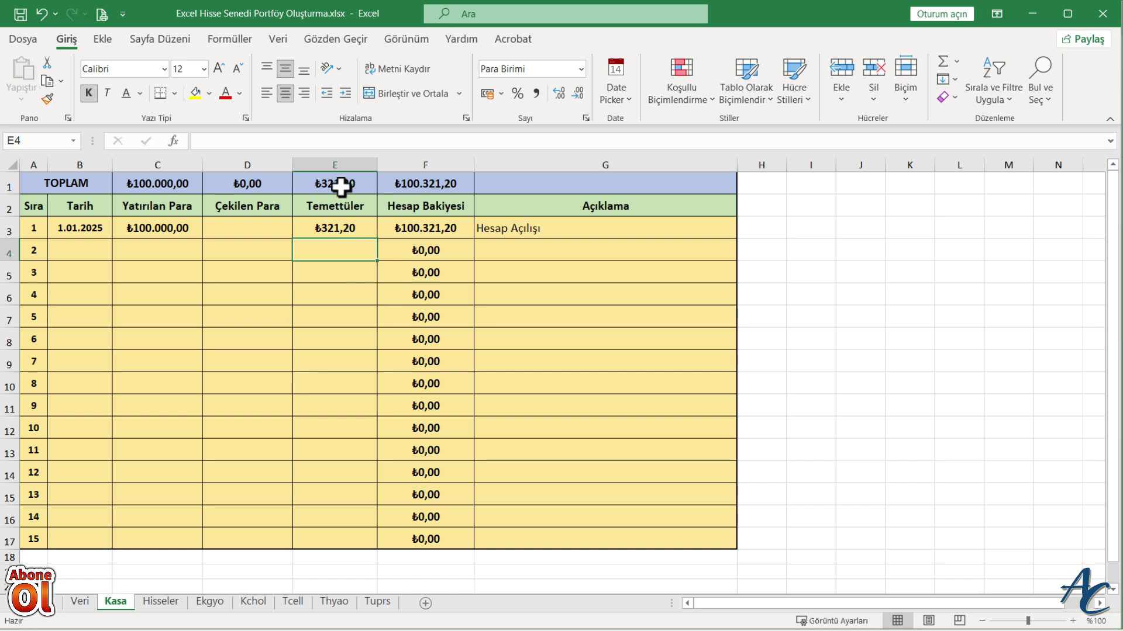
{"action": "left_click", "coordinate": [419, 232]}
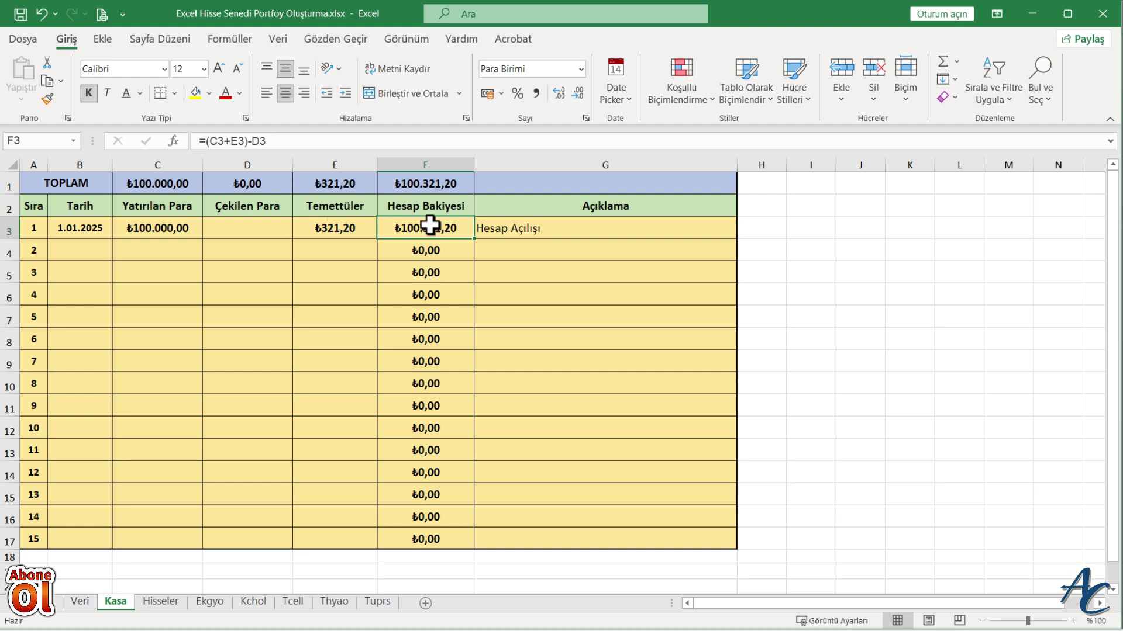
Review the Kchol sheet's Temettü ile Alınan Lot cell and the Kasa sheet before returning to Hisseler.
{"action": "left_click", "coordinate": [253, 602]}
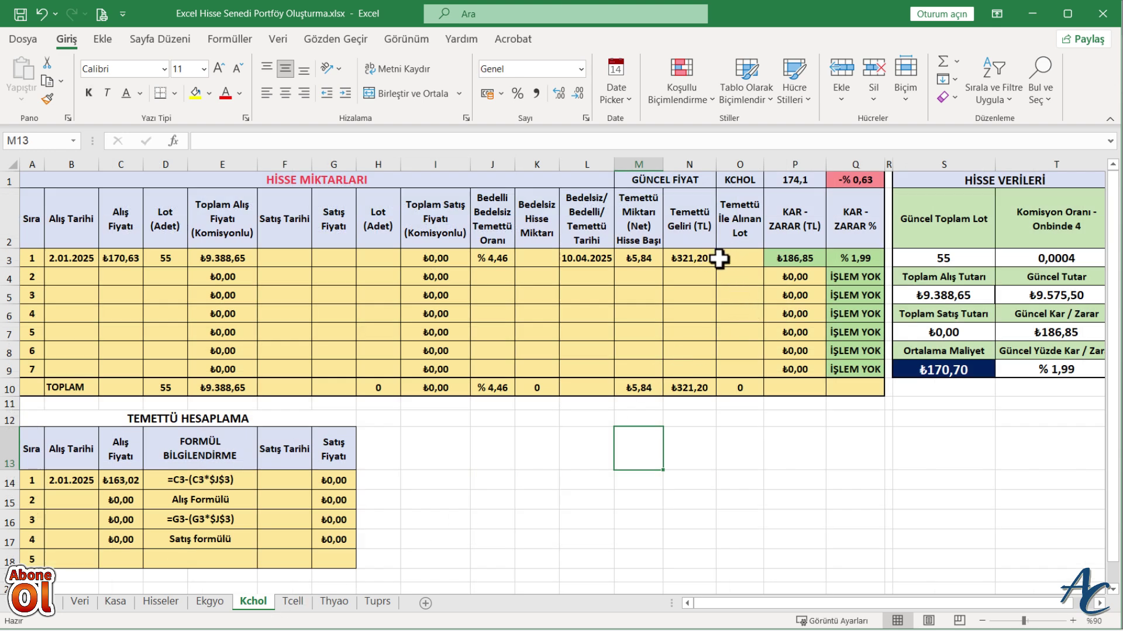
{"action": "left_click", "coordinate": [739, 256]}
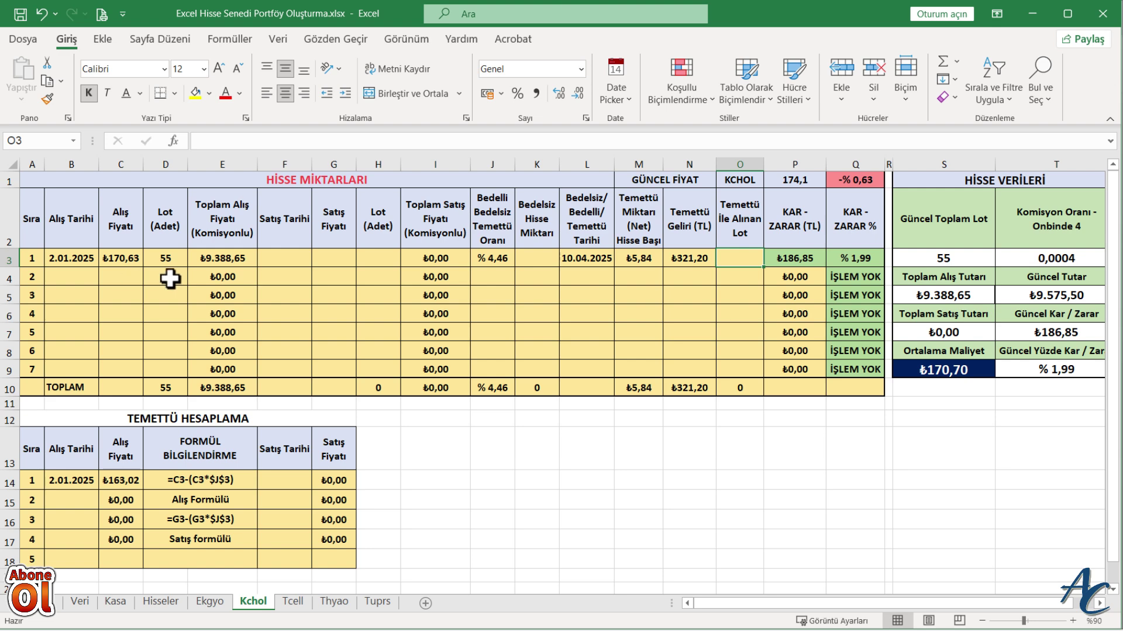
{"action": "left_click", "coordinate": [115, 602]}
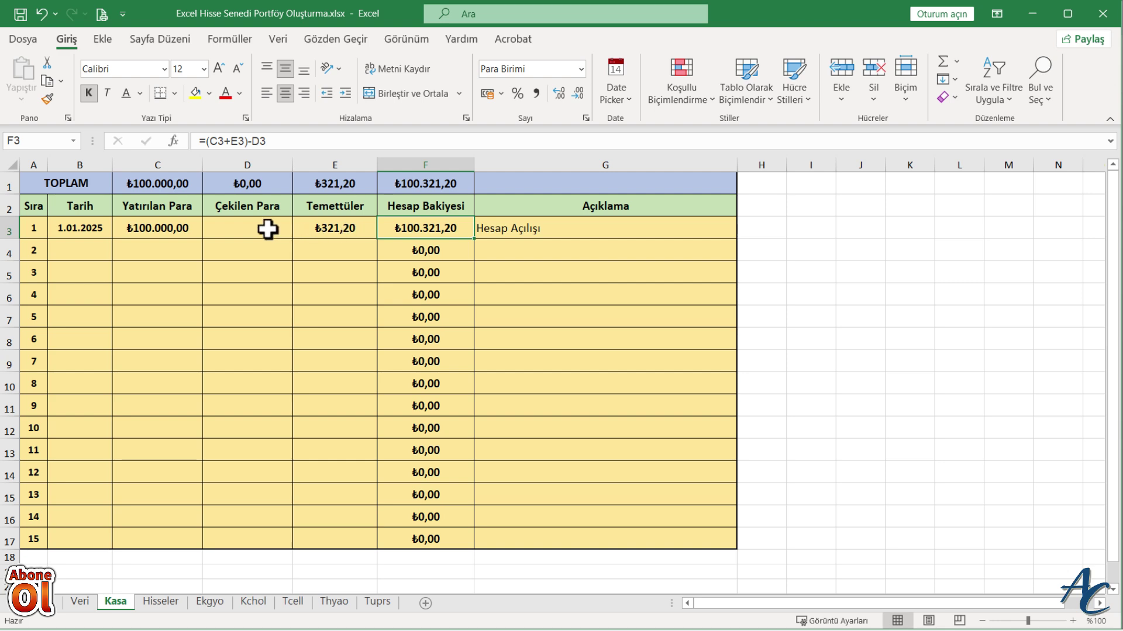
{"action": "left_click", "coordinate": [254, 602]}
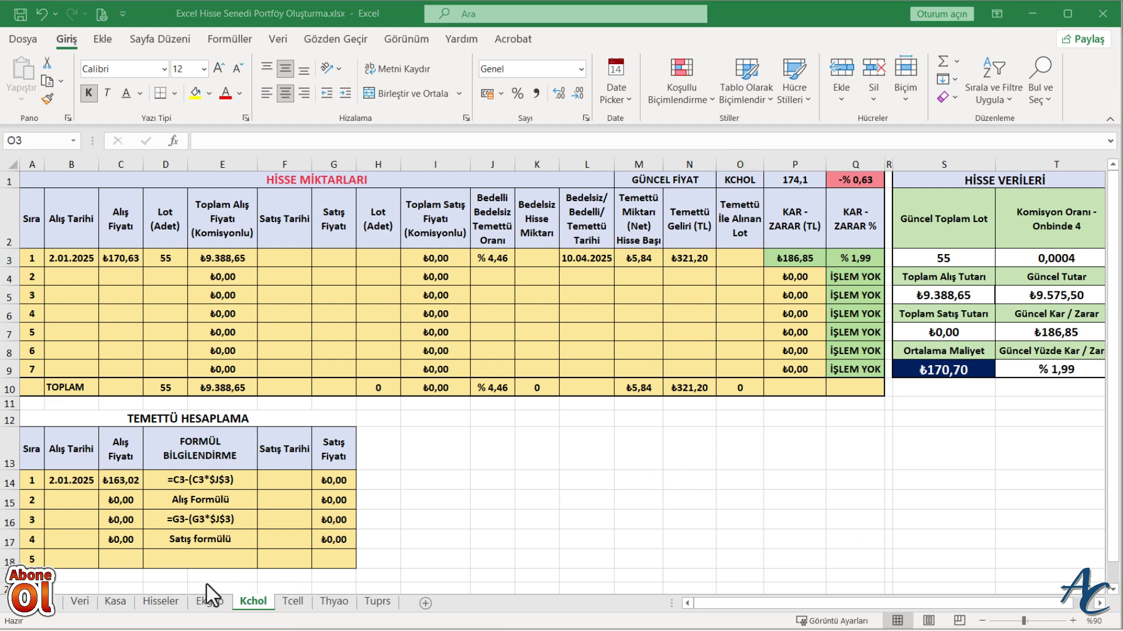
{"action": "left_click", "coordinate": [162, 602]}
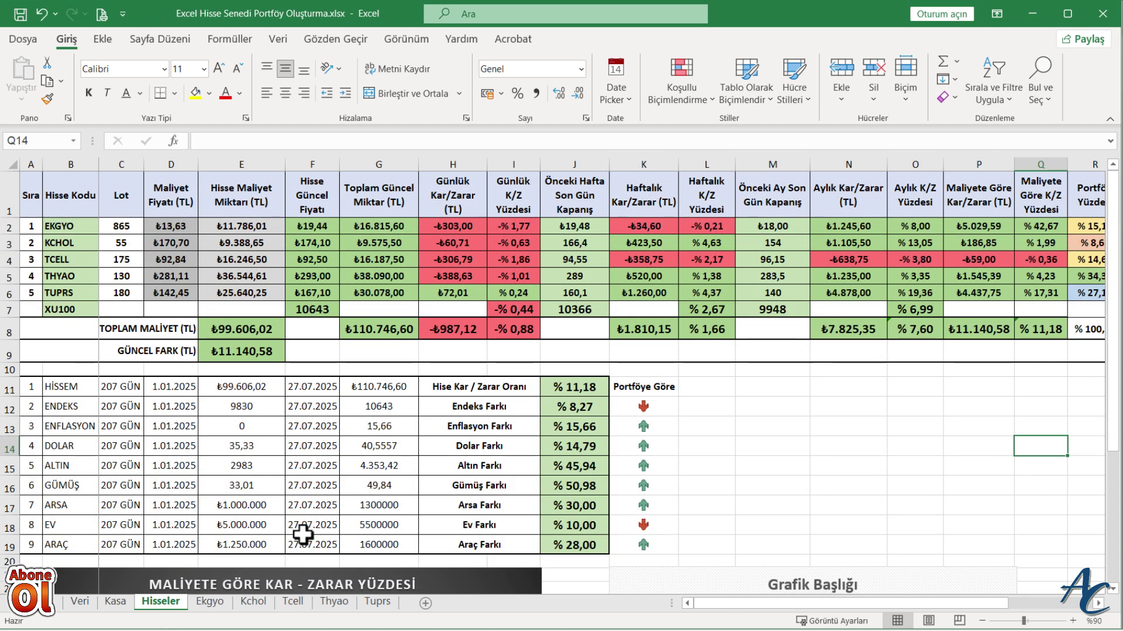